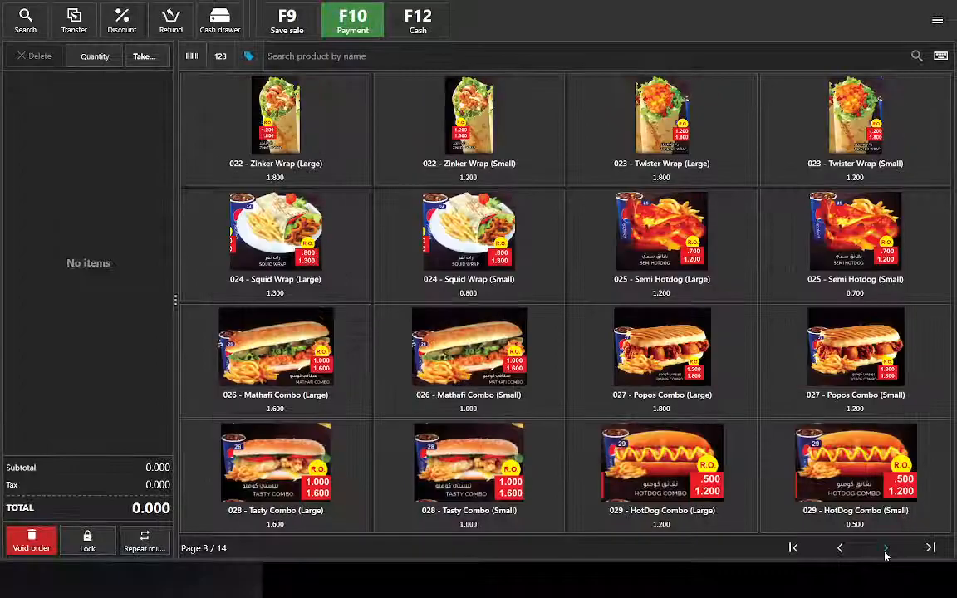
Page through the product catalogue to its last page and back to page 6 to examine the items and prices
click(886, 548)
click(885, 548)
click(886, 548)
click(885, 548)
click(885, 548)
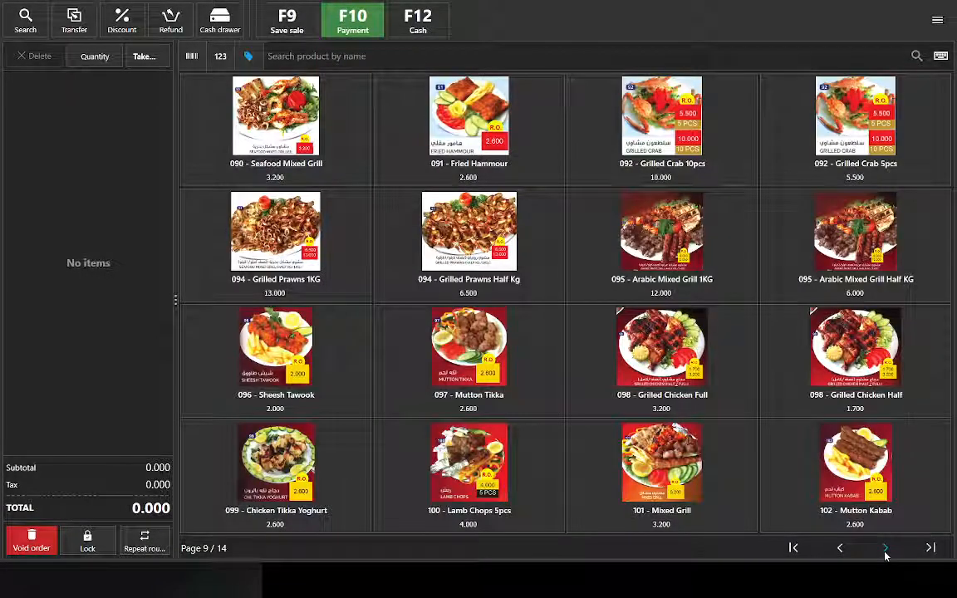
click(885, 548)
click(885, 548)
click(885, 549)
click(886, 548)
click(885, 548)
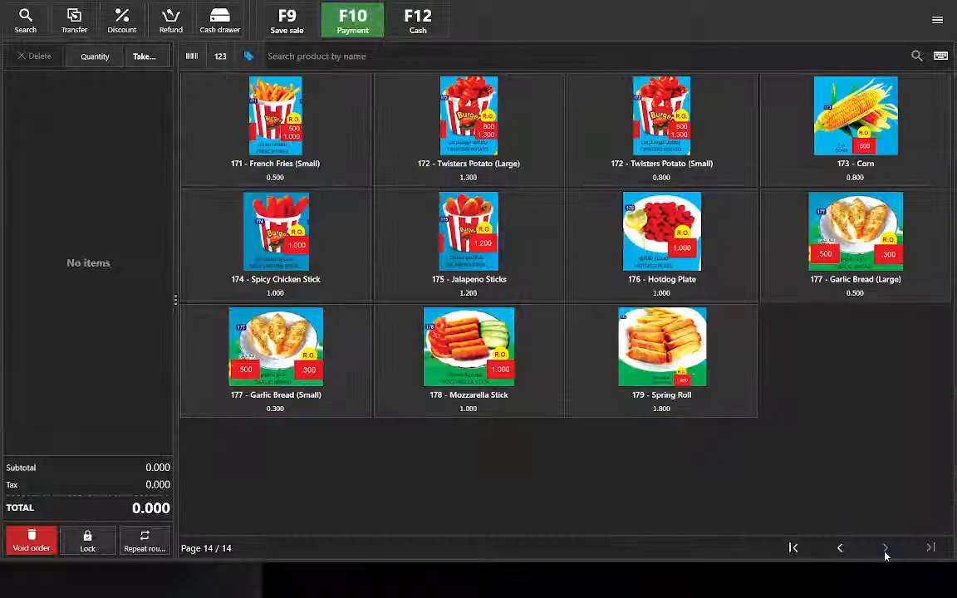
click(839, 548)
click(839, 548)
click(839, 548)
click(839, 548)
click(839, 549)
click(838, 549)
click(839, 549)
click(839, 548)
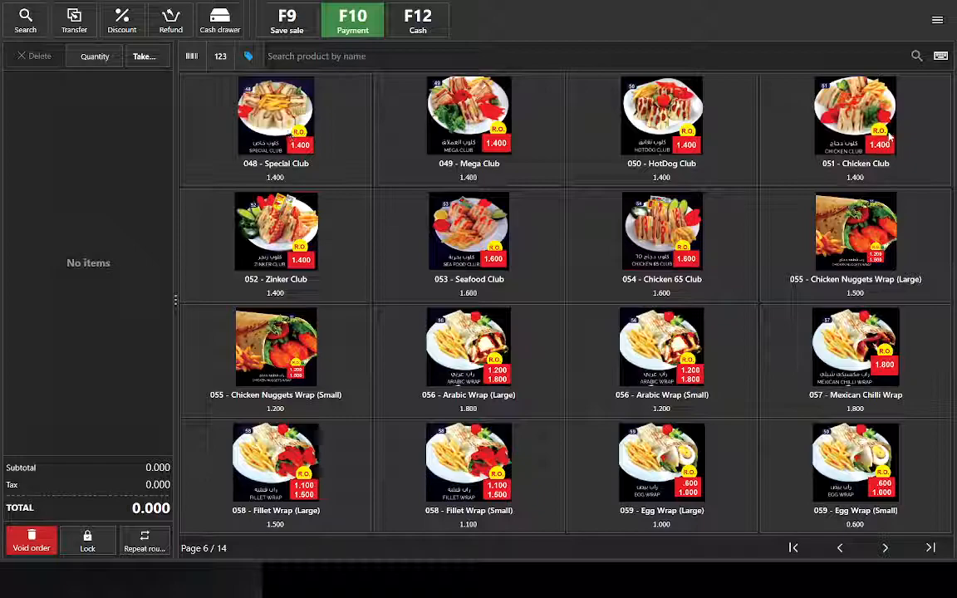
Change the product grid to 3 rows and 3 columns in the basic settings and save the settings
click(937, 20)
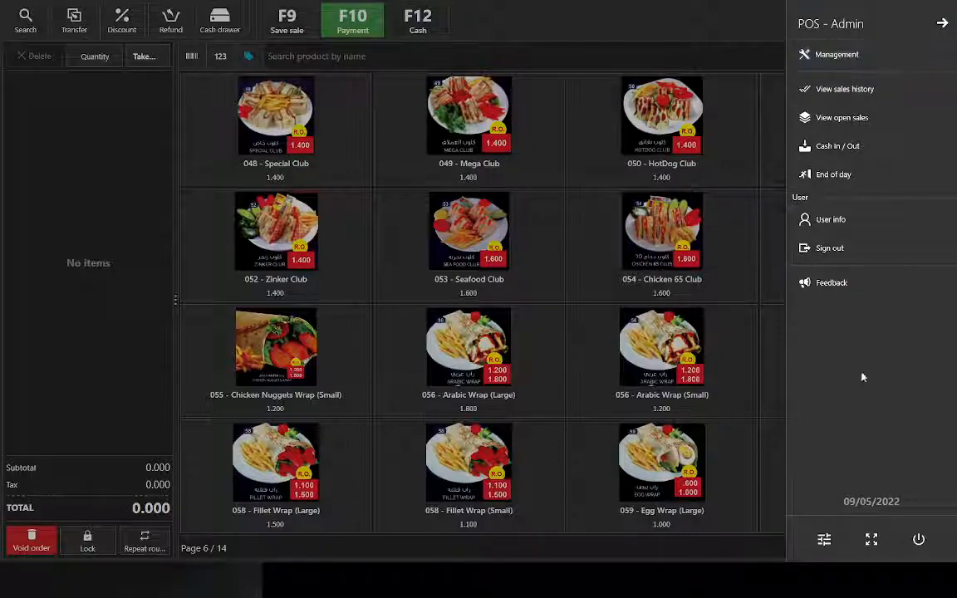
click(828, 517)
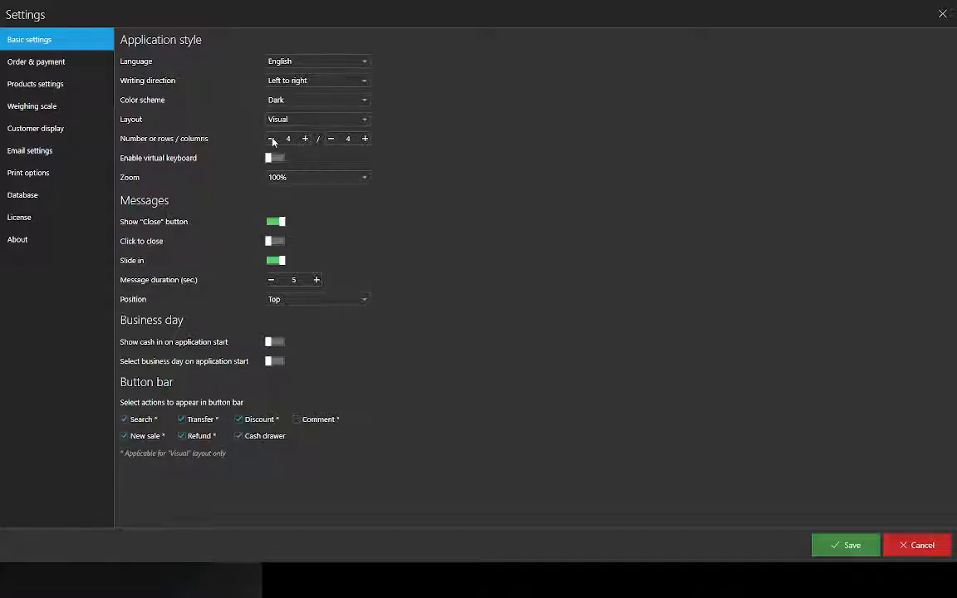
click(331, 139)
click(841, 544)
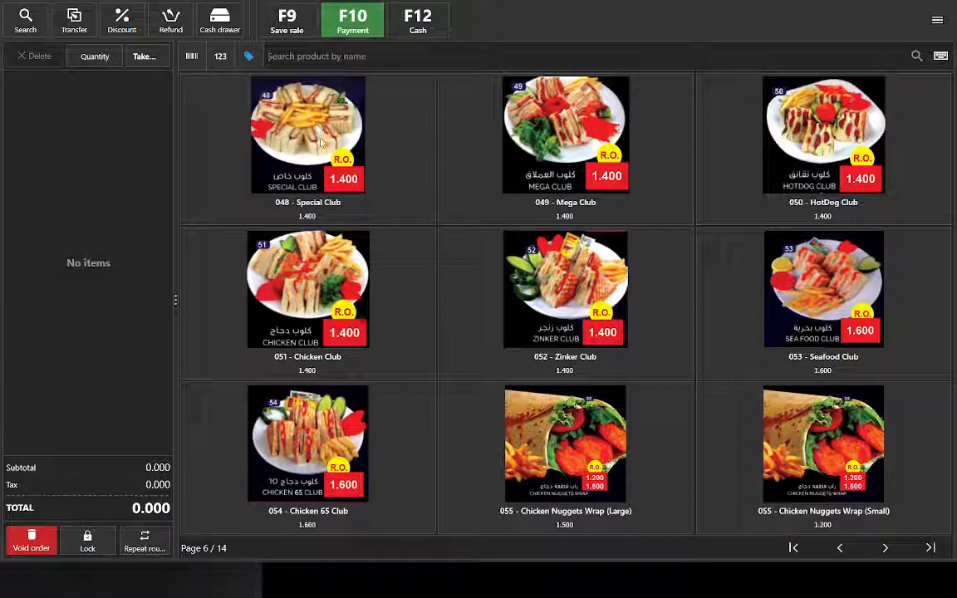
Add one 048 - Special Club, one 052 - Zinker Club and four 053 - Seafood Club to the take-away order
click(937, 20)
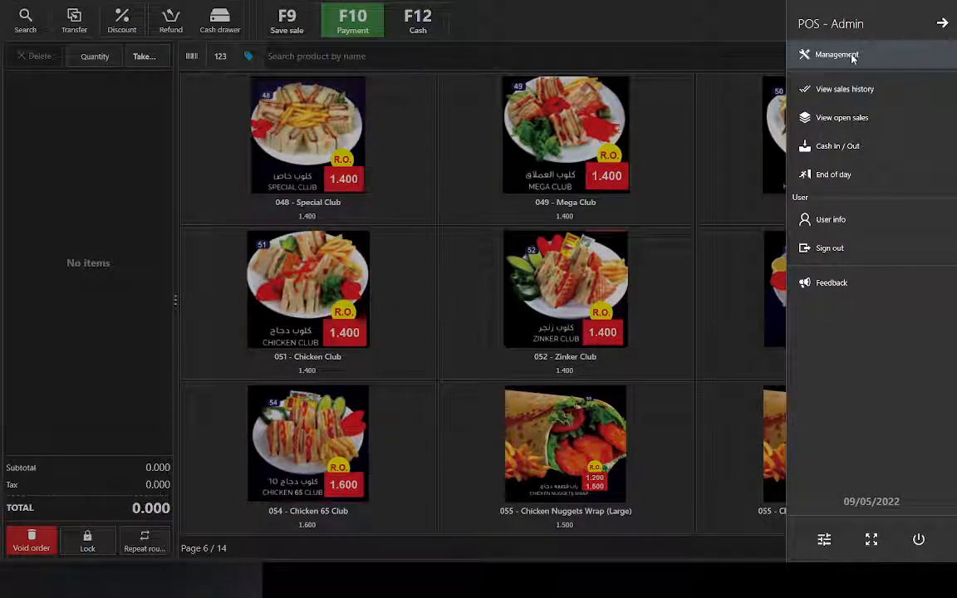
click(682, 91)
click(282, 145)
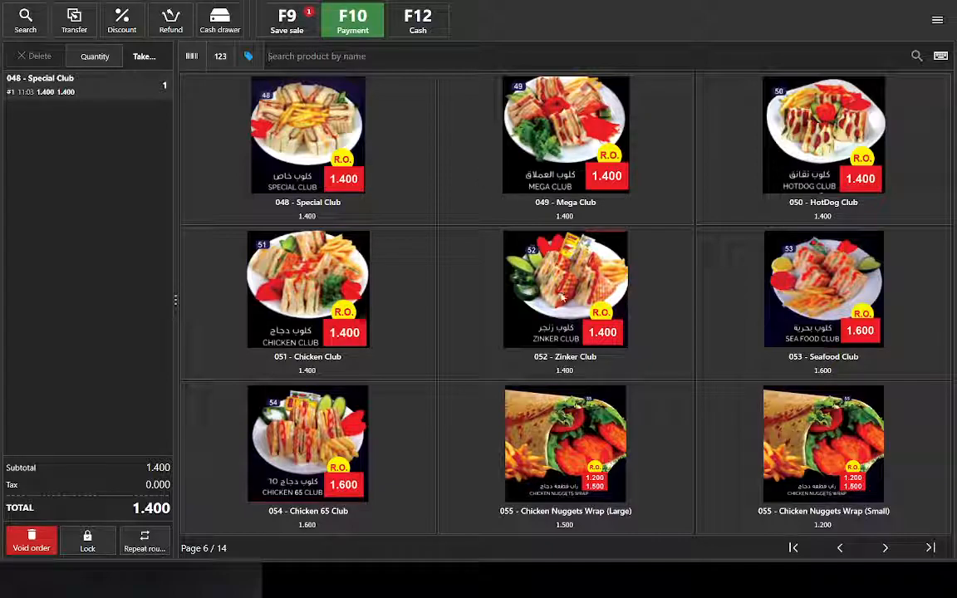
click(586, 304)
click(812, 302)
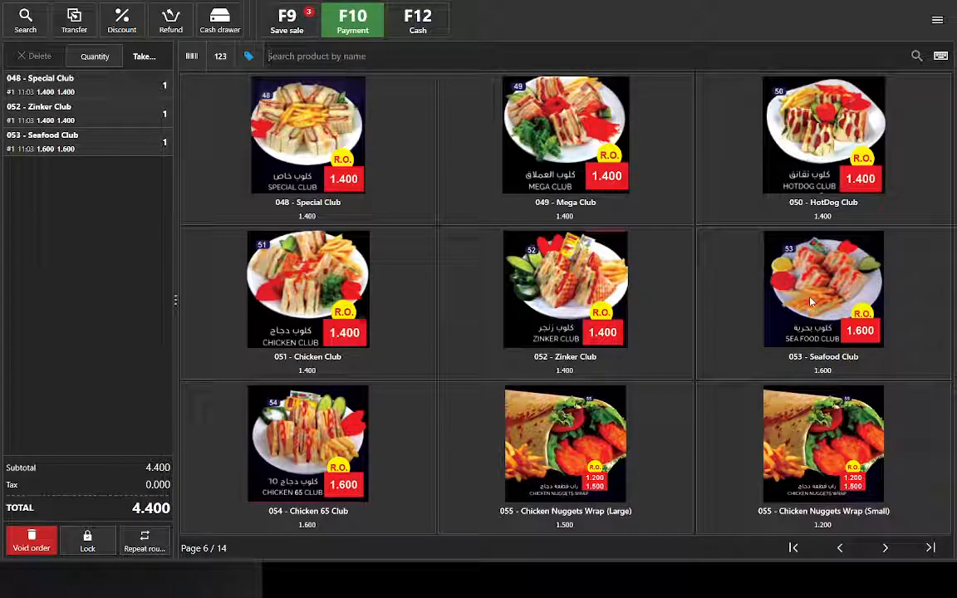
click(811, 301)
click(812, 301)
click(811, 301)
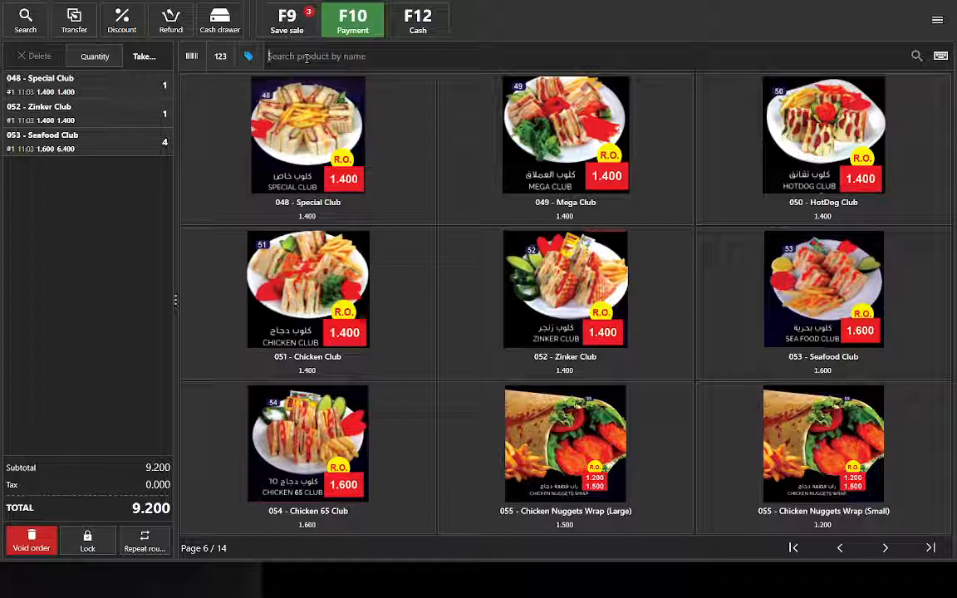
Search the products for "chicken" and for code 012, and add one 012 - Grilled Beef Double Burger (Large) to the order
text(chicken)
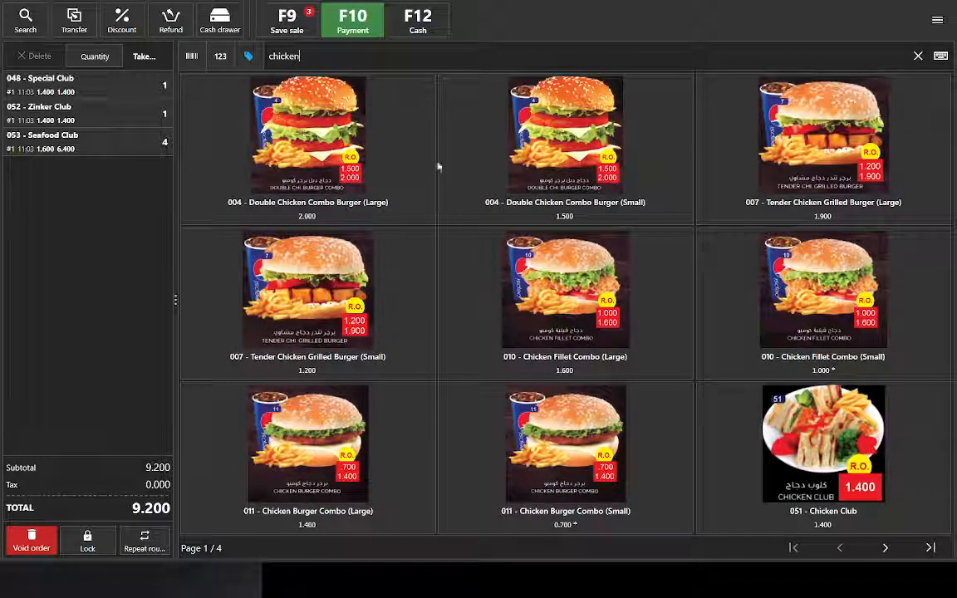
double_click(280, 59)
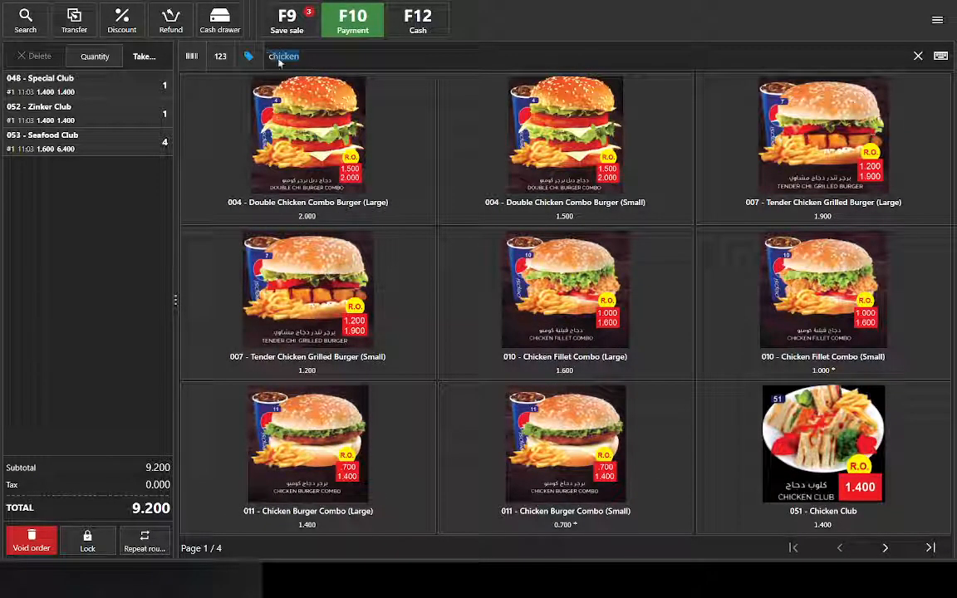
text(0121)
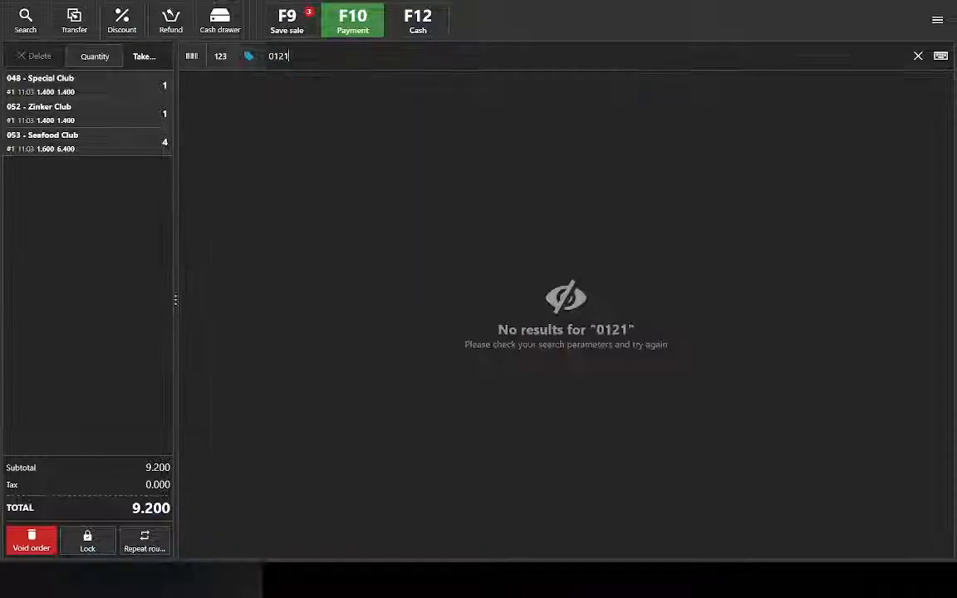
key(BackSpace)
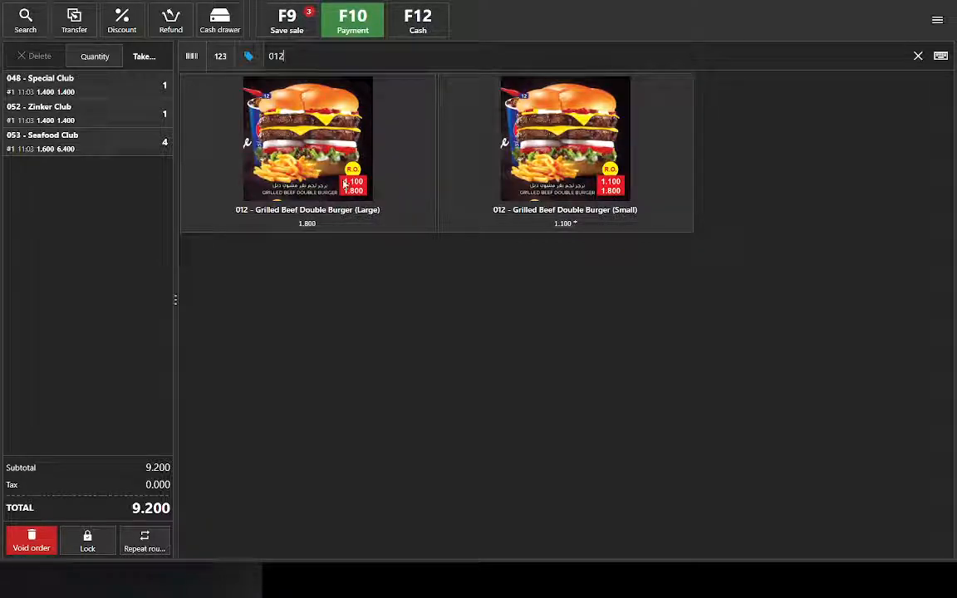
click(305, 163)
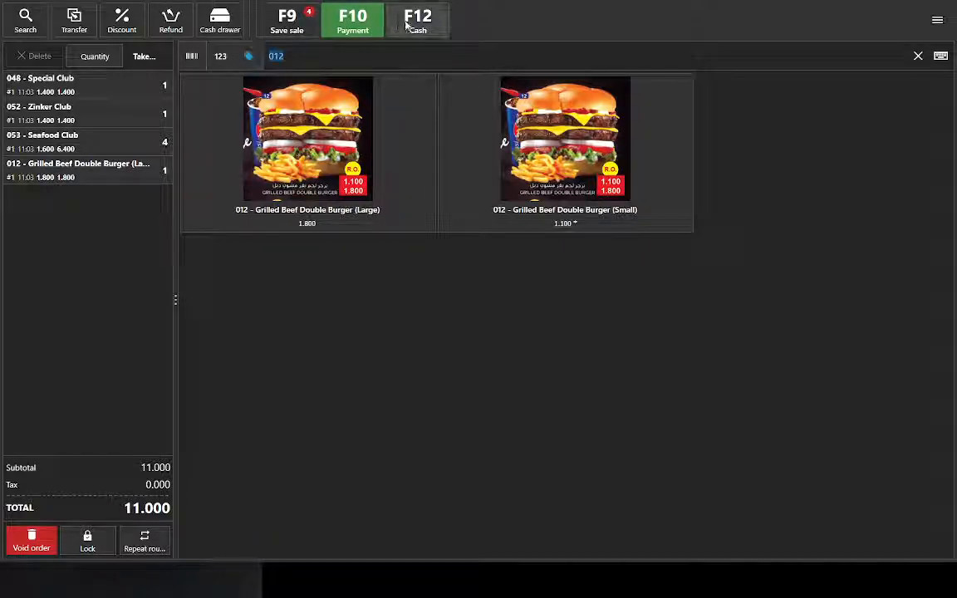
Settle the take-away order with a cash payment of 15 and finish the sale with a printed receipt
click(356, 27)
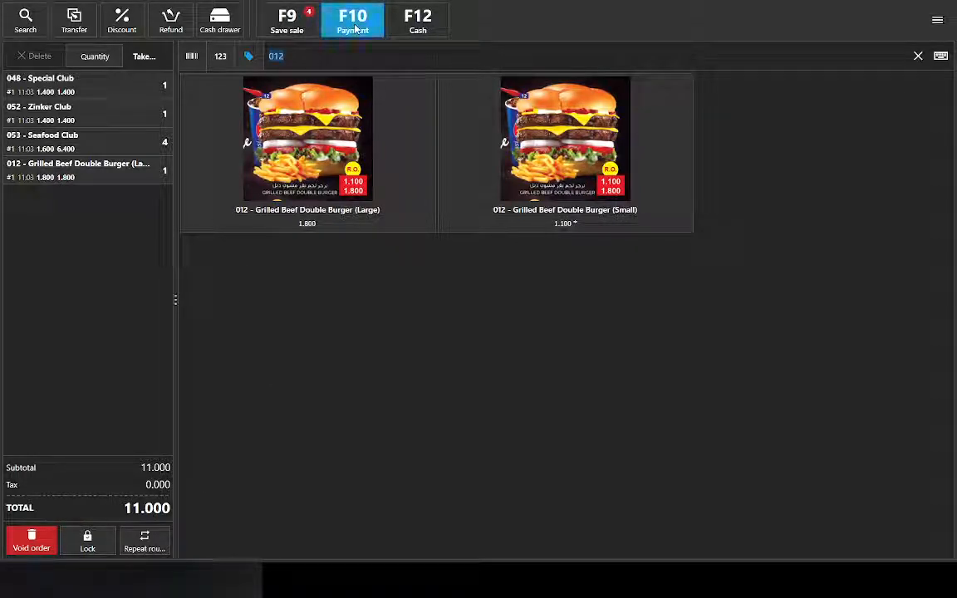
text(15)
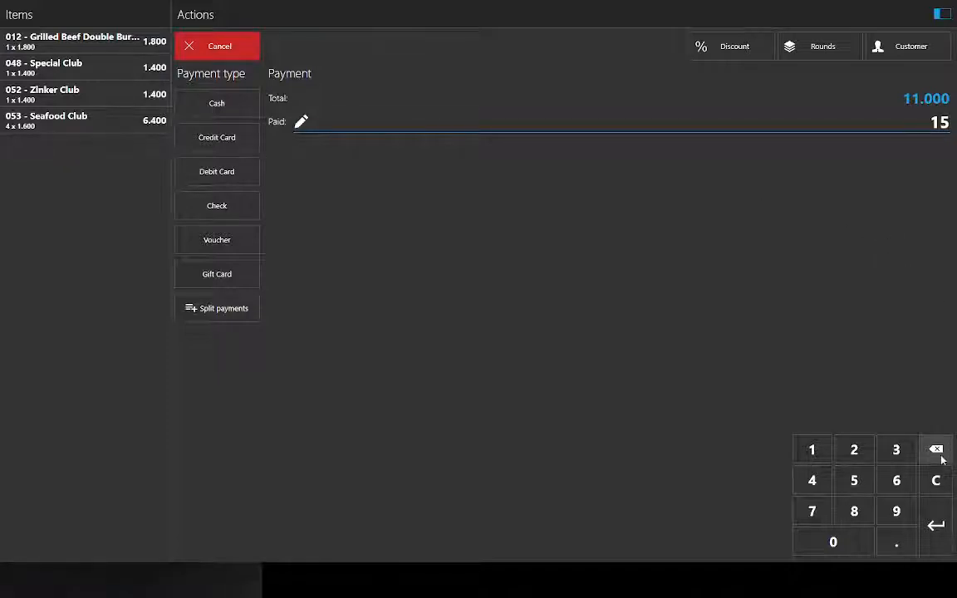
click(937, 525)
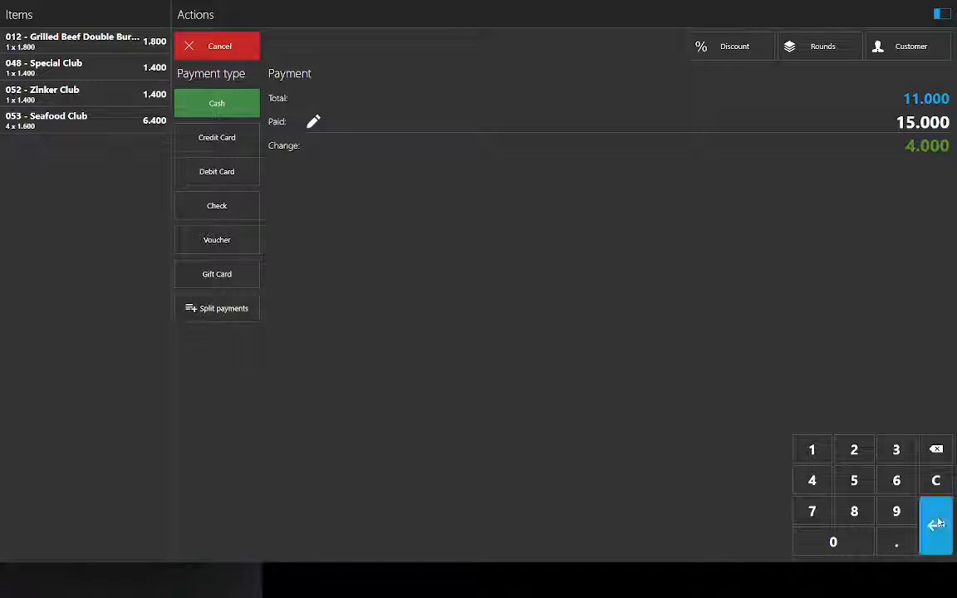
click(936, 524)
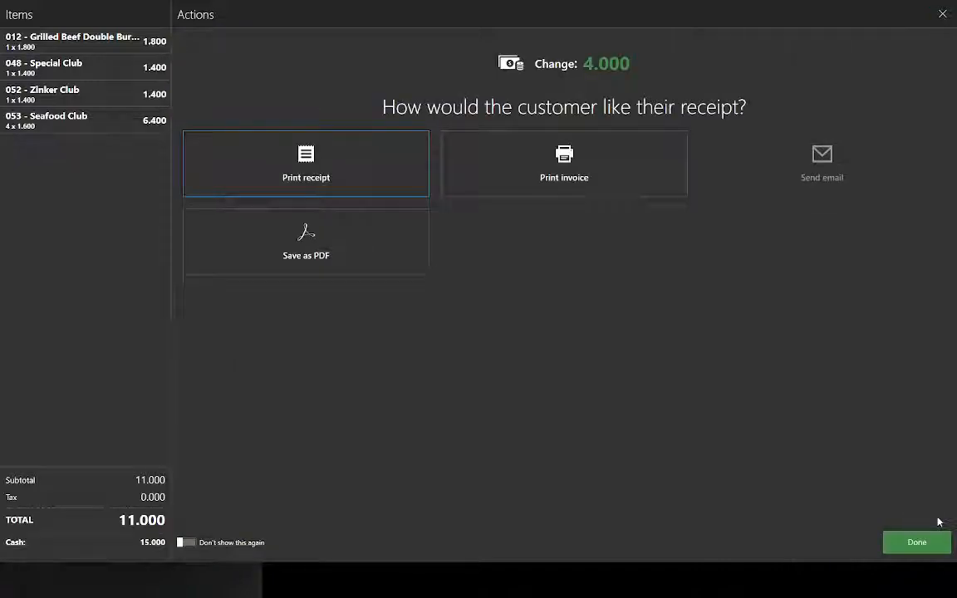
click(314, 179)
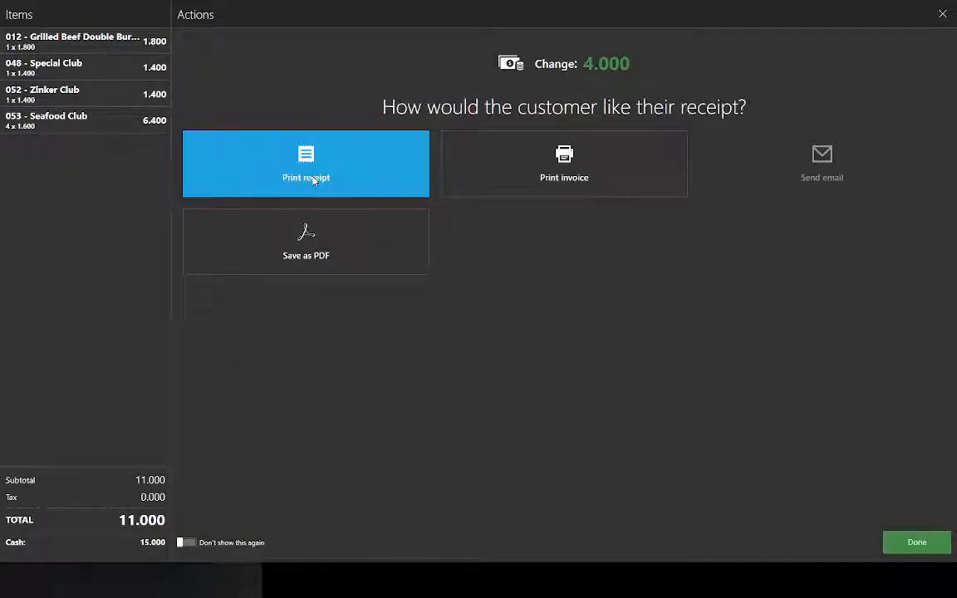
click(916, 541)
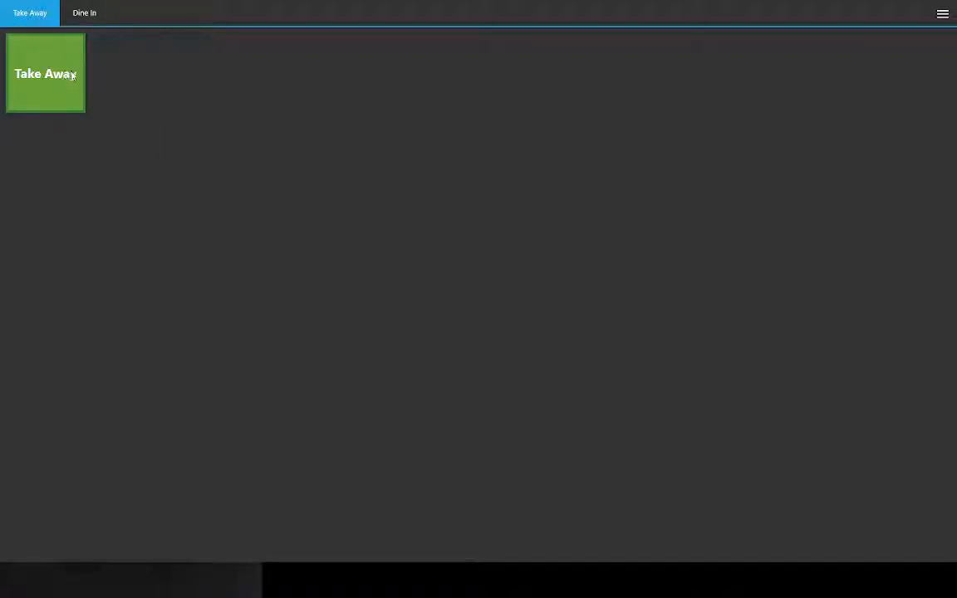
Save a dine-in order for Table 2 with one large and one small 001 - Cheetos Fresh Burger
click(86, 14)
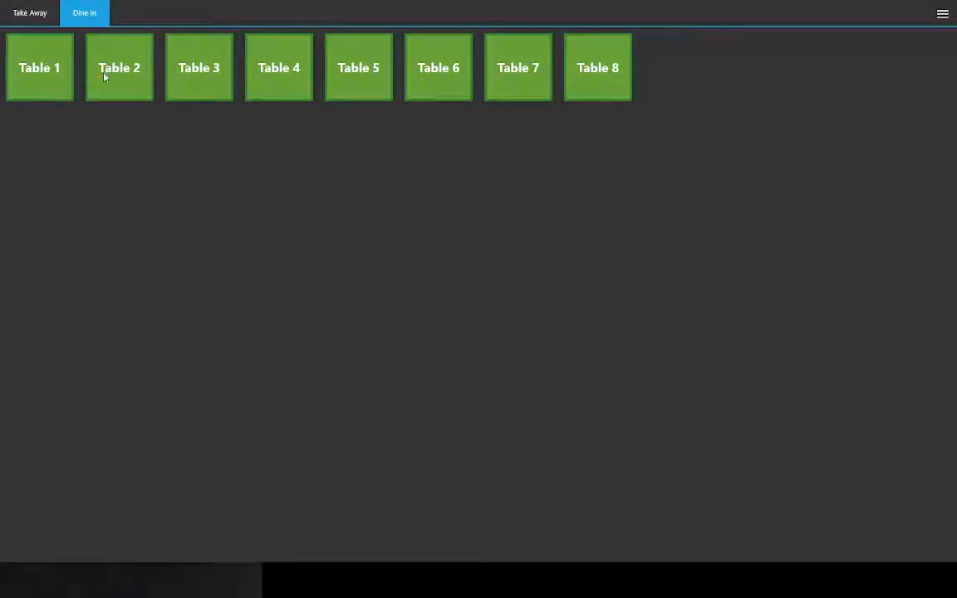
click(126, 79)
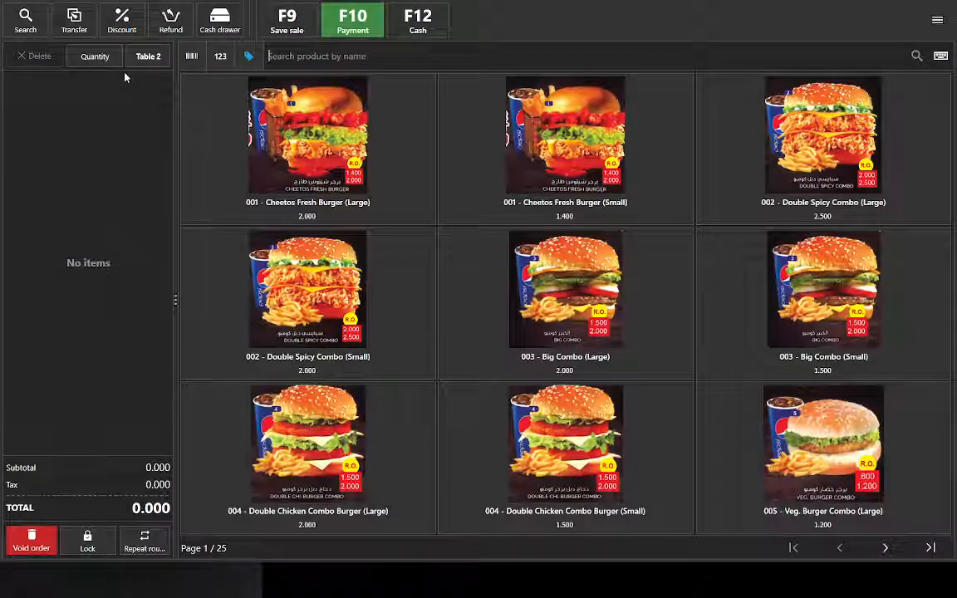
click(308, 158)
click(605, 158)
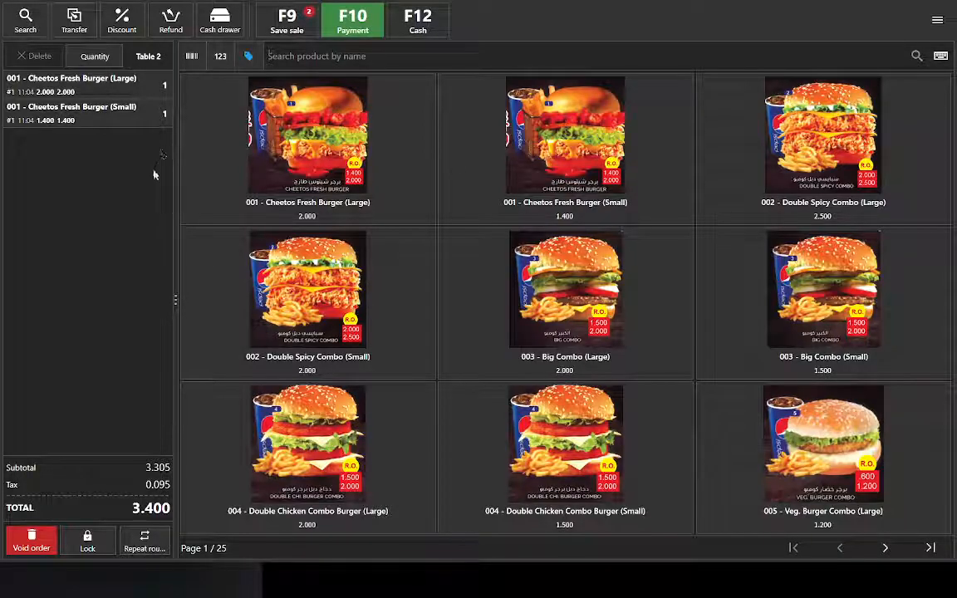
click(287, 25)
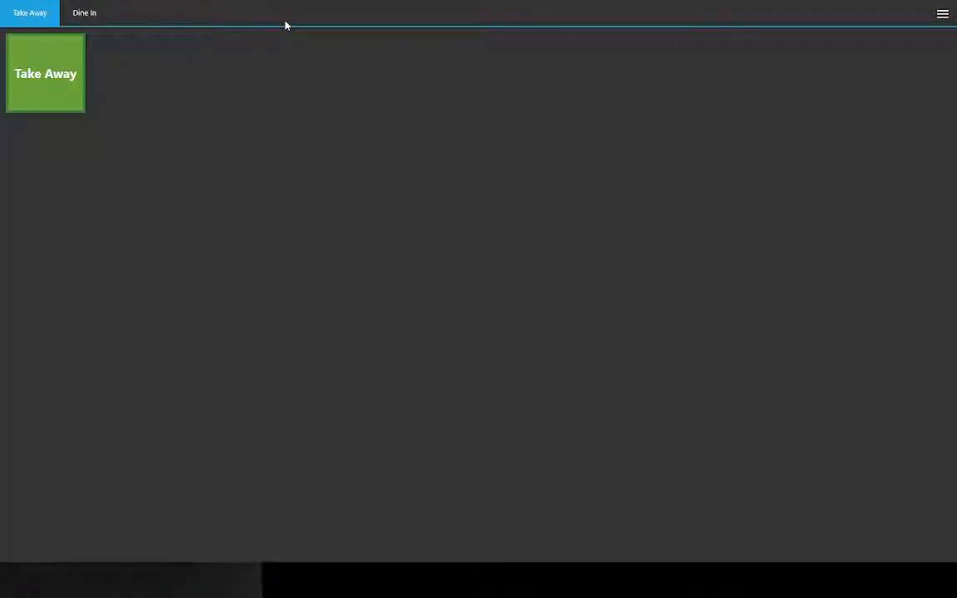
Save a dine-in order for Table 3 with one 002 - Double Spicy Combo (Small) and one large and one small 003 - Big Combo
click(94, 15)
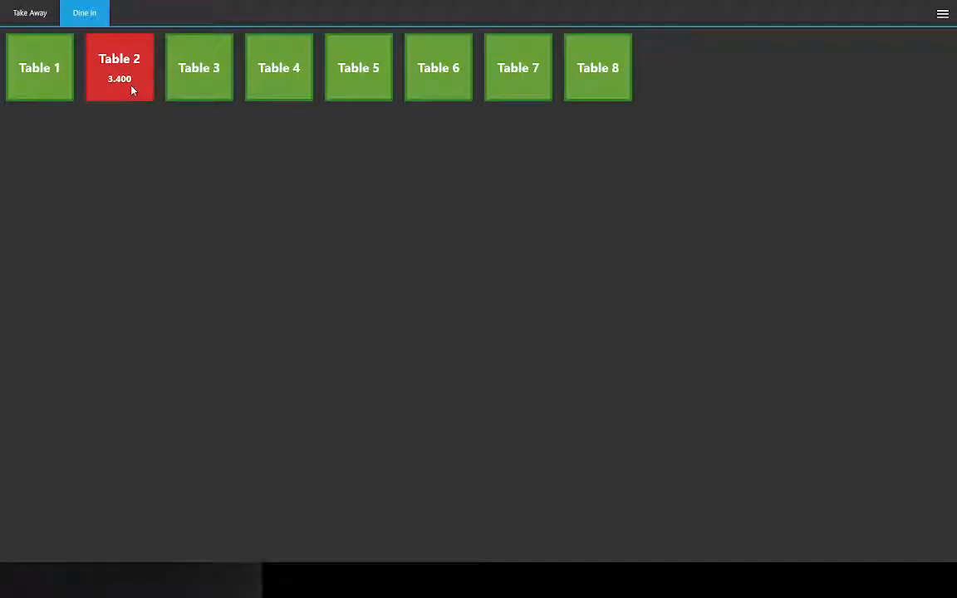
click(202, 86)
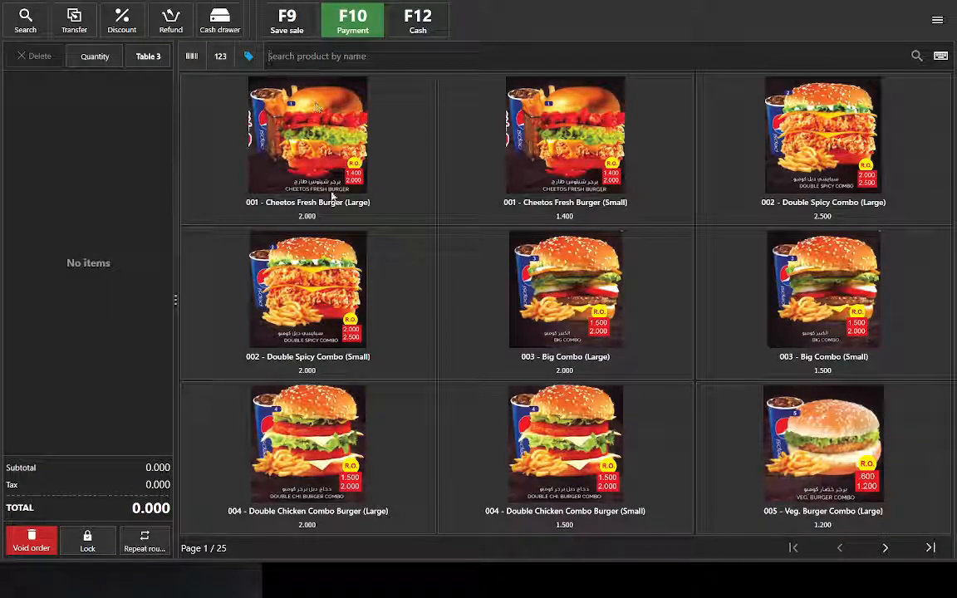
click(268, 297)
click(573, 308)
click(833, 318)
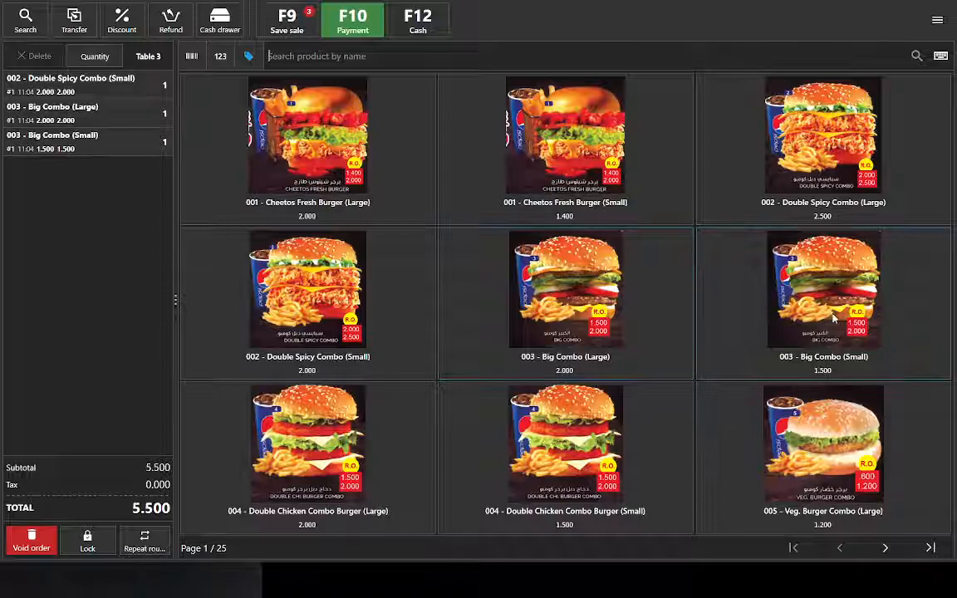
click(295, 25)
Add one large and one small 012 - Grilled Beef Double Burger to Table 2's order, accepting 1.1 for the small, and save it
click(64, 10)
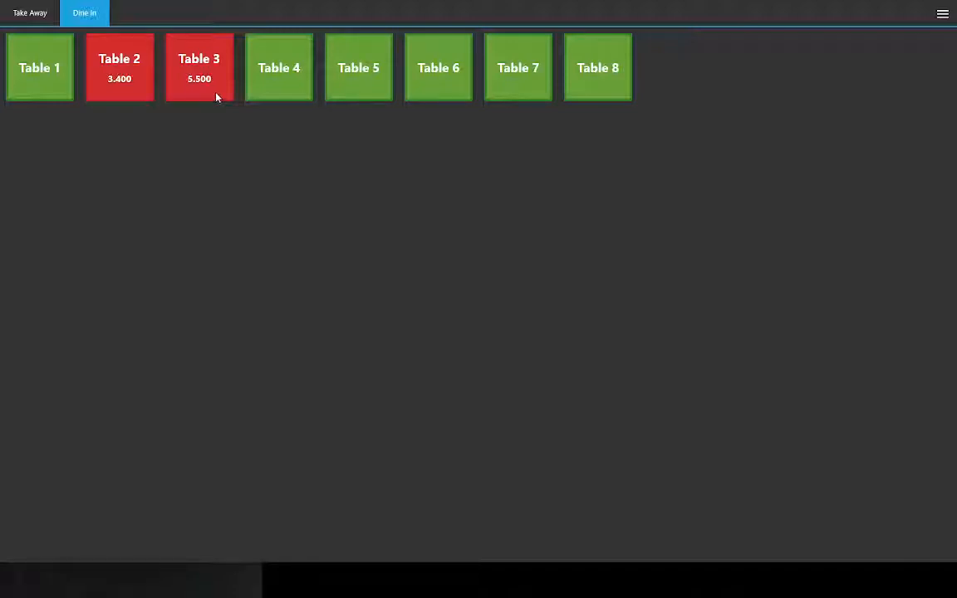
click(114, 82)
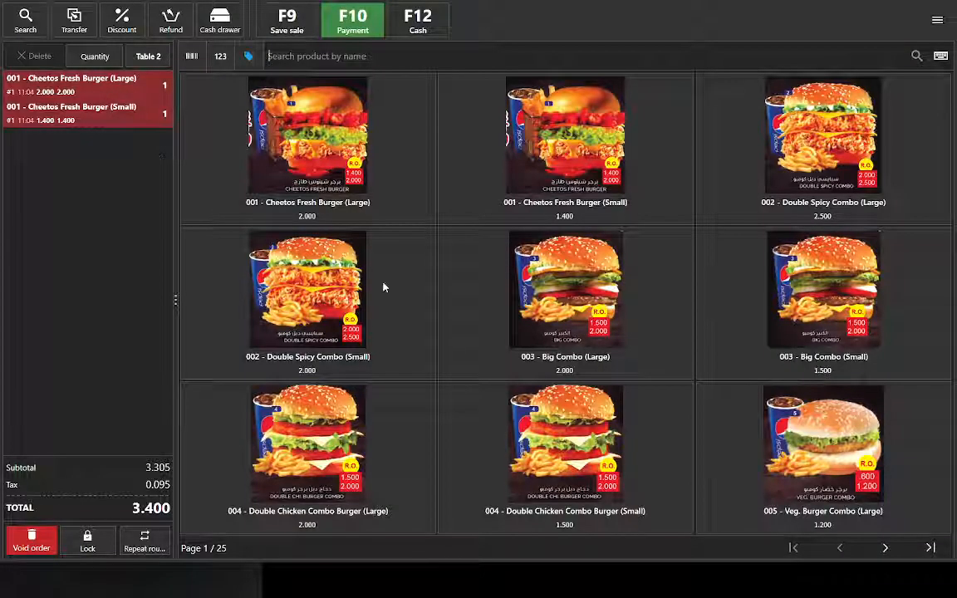
click(886, 549)
click(887, 551)
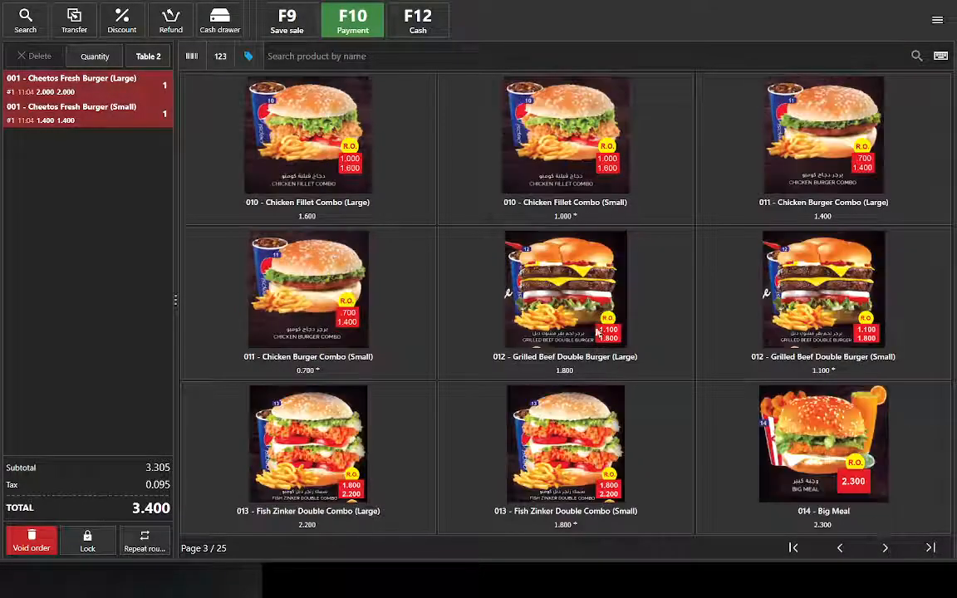
click(597, 331)
click(753, 372)
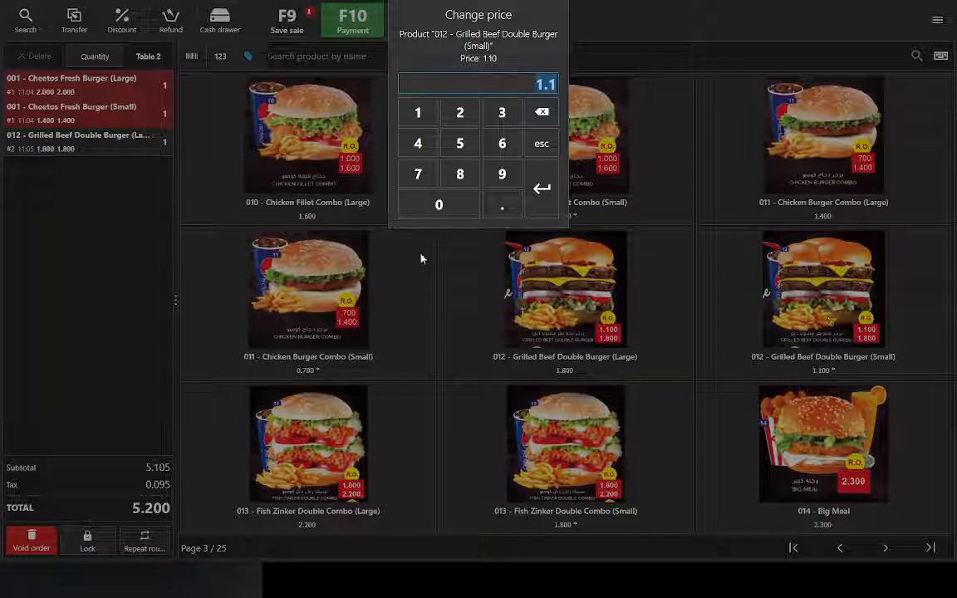
click(540, 190)
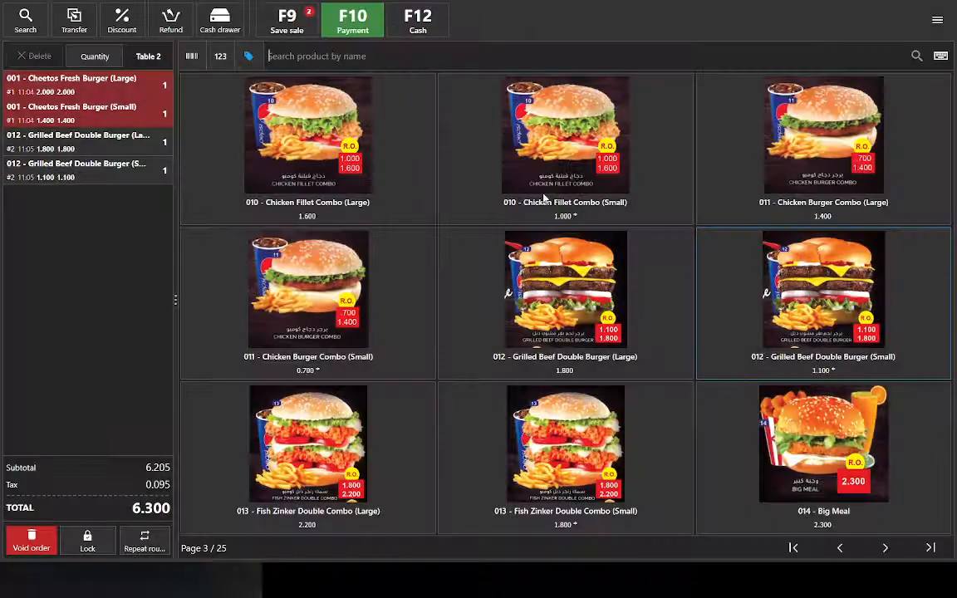
click(288, 23)
Reopen Table 2's dine-in order, settle it with a payment of 10, and finish the sale with a printed receipt
click(101, 13)
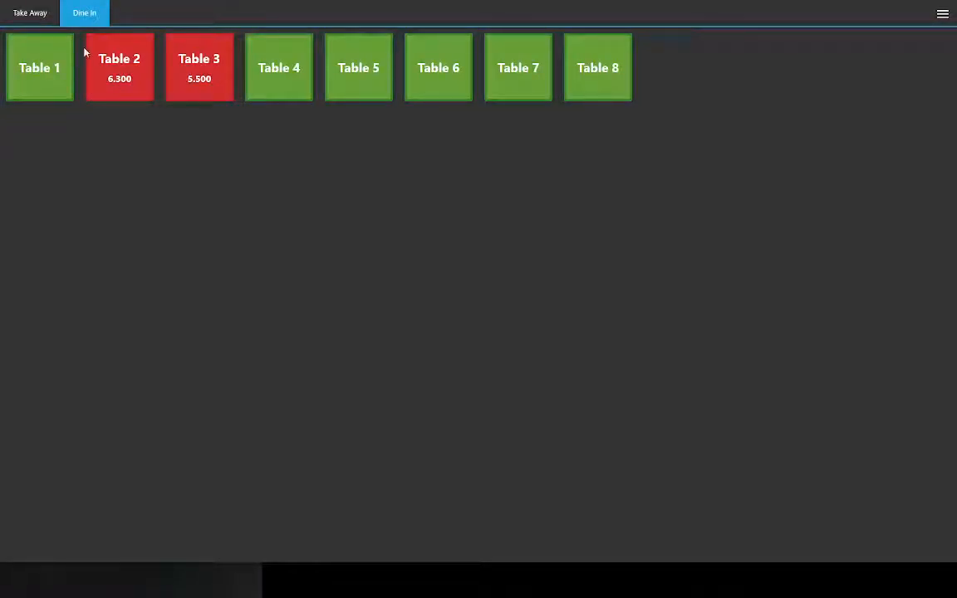
click(119, 92)
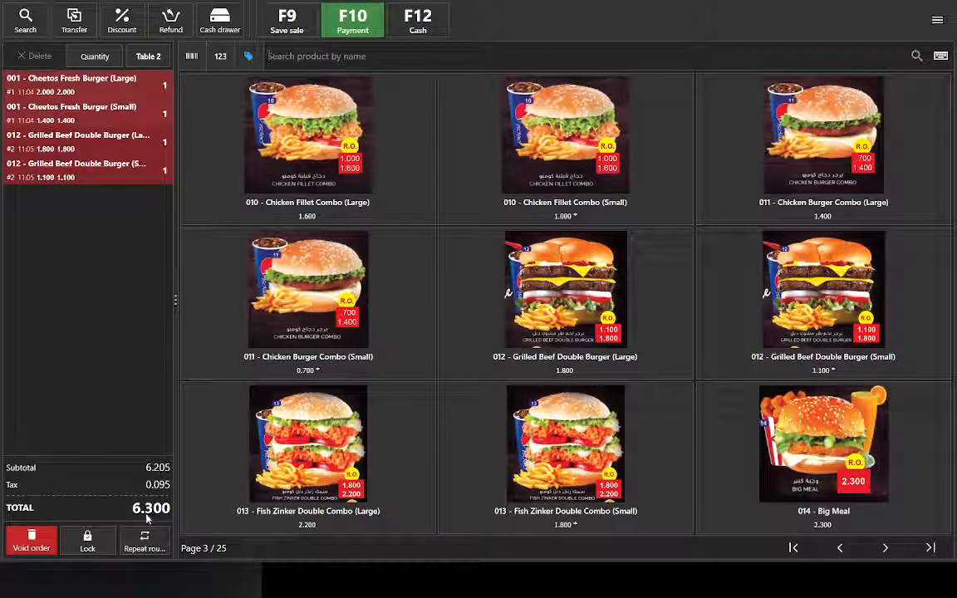
click(357, 29)
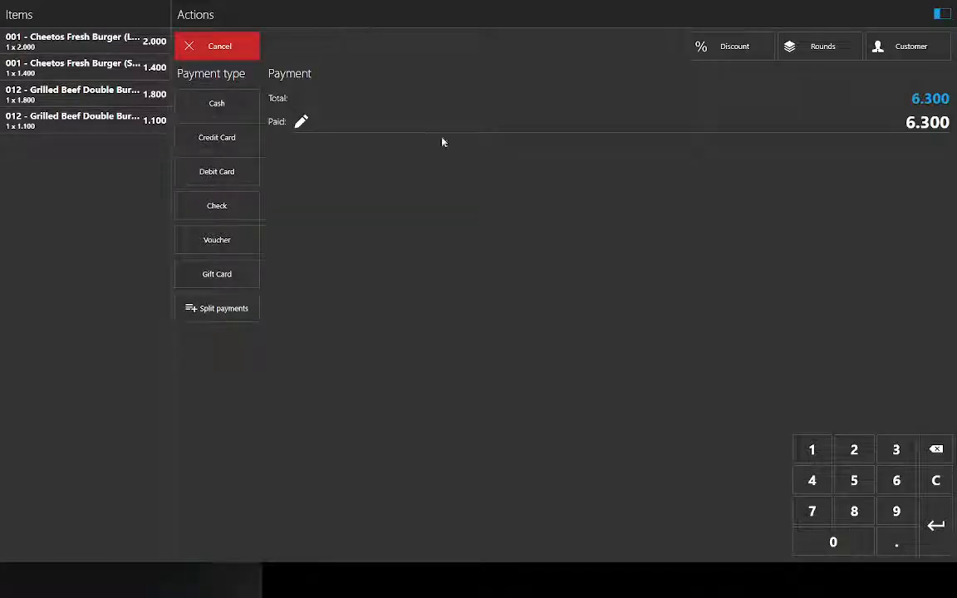
click(815, 449)
click(835, 544)
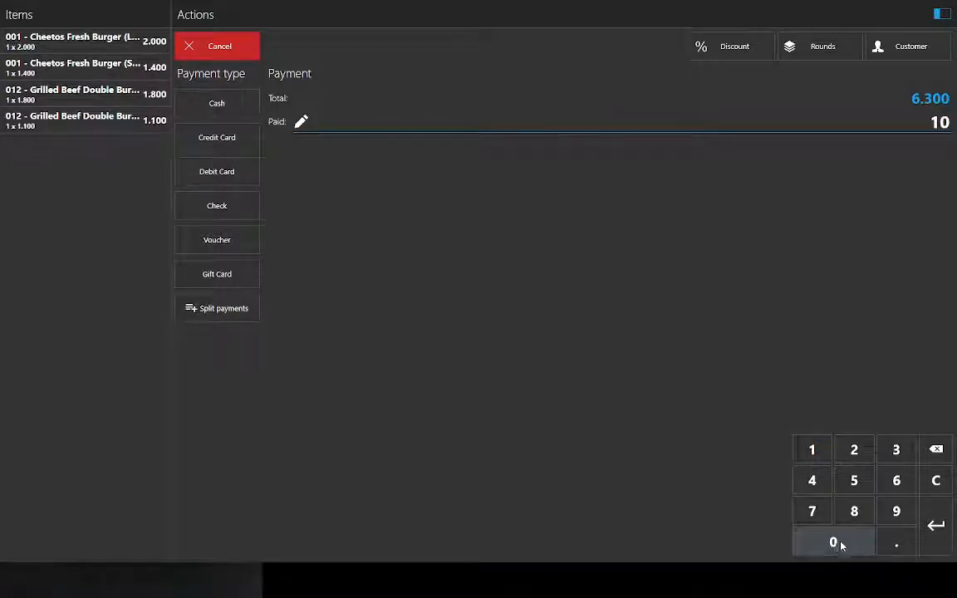
click(937, 525)
click(320, 154)
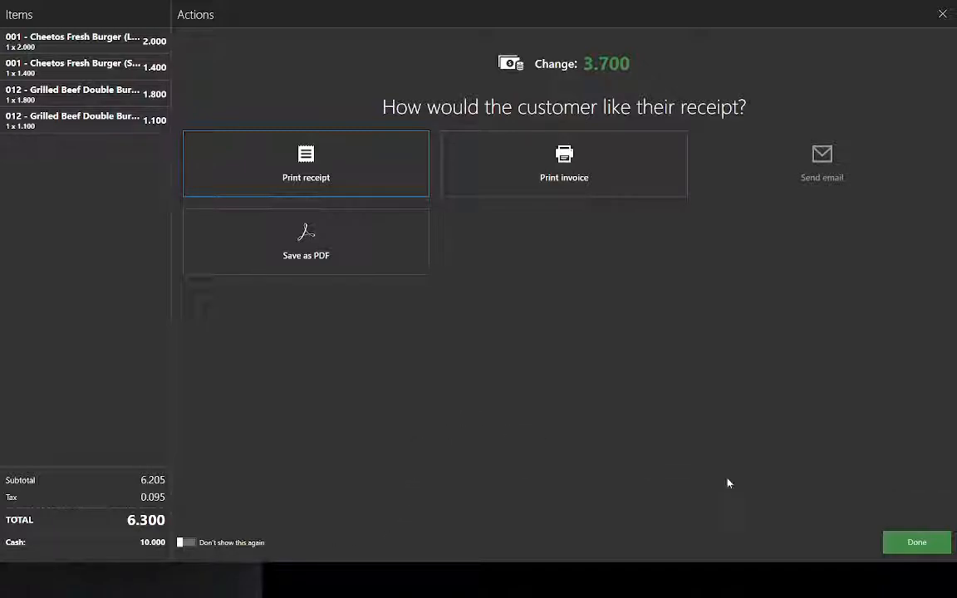
click(931, 545)
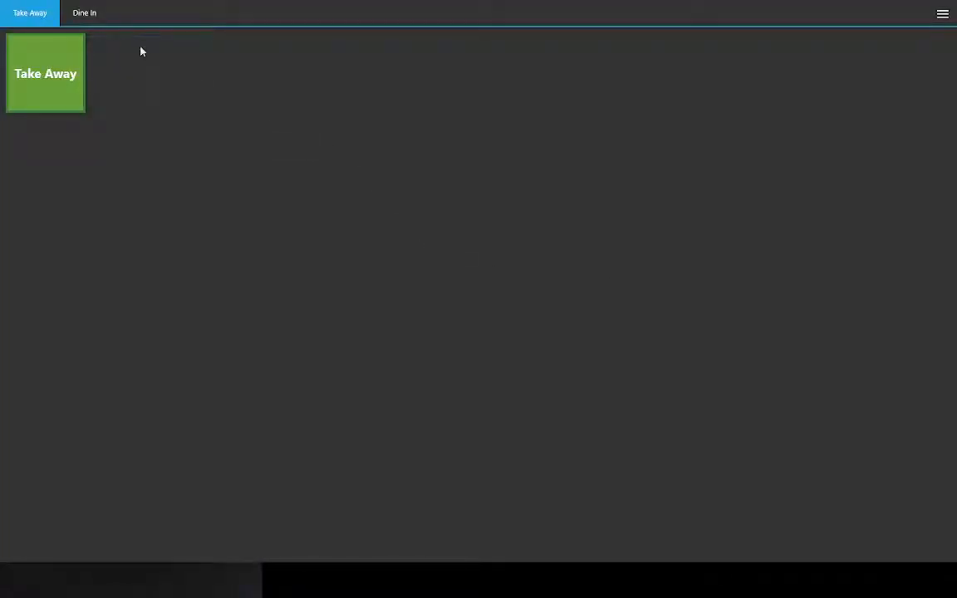
Settle Table 3's dine-in order with an exact cash payment and finish the sale with a printed receipt
click(90, 14)
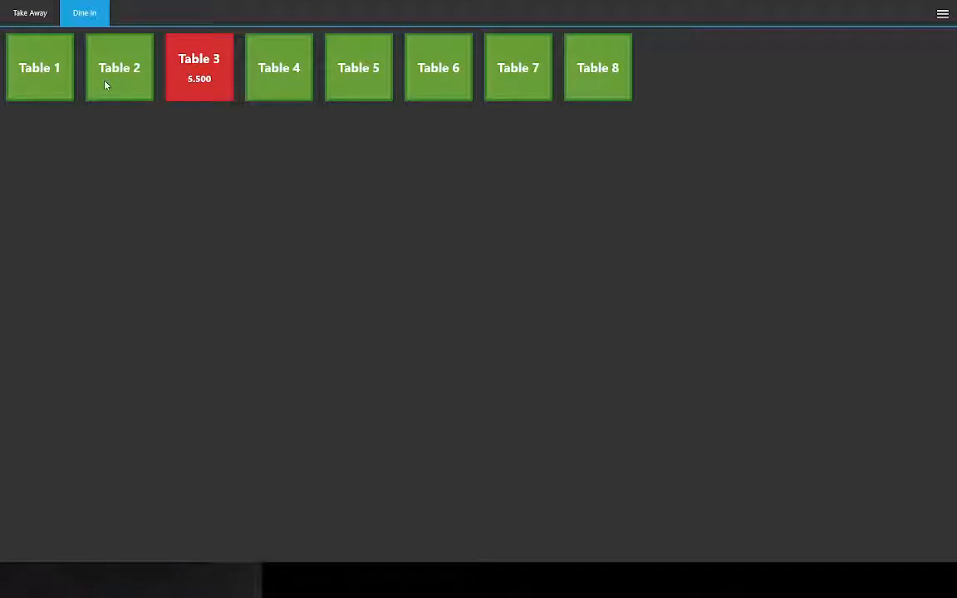
click(199, 84)
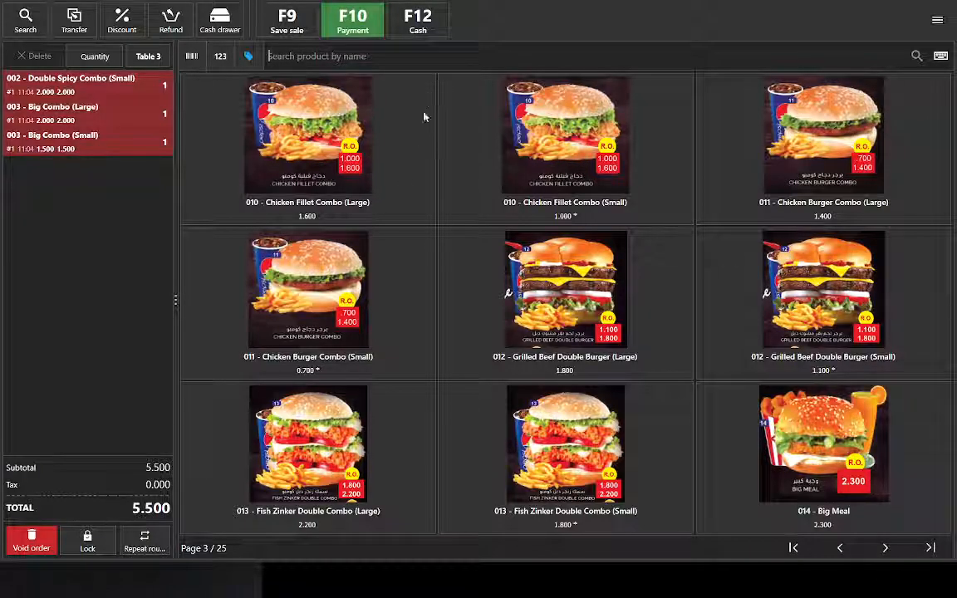
click(422, 25)
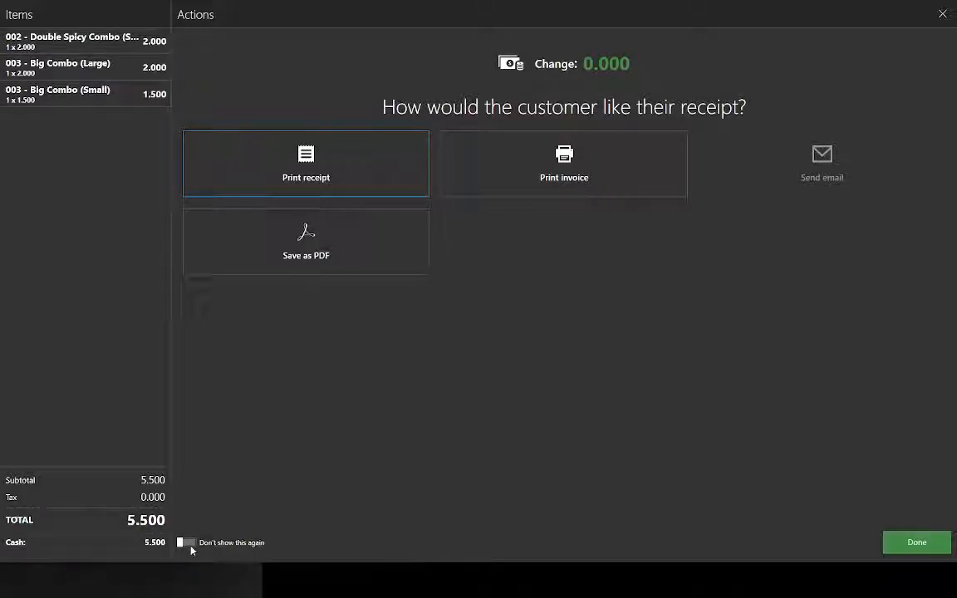
click(318, 170)
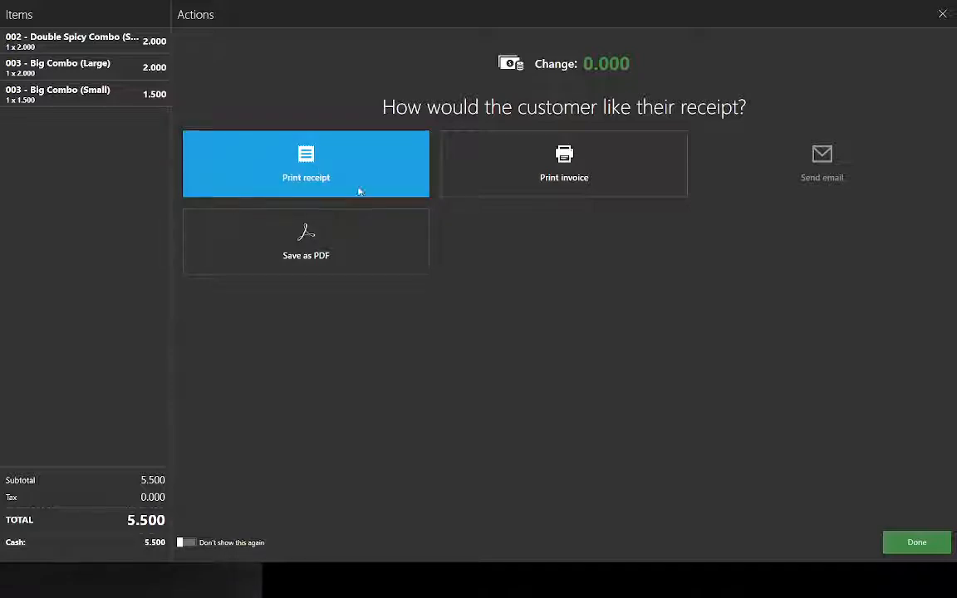
click(917, 543)
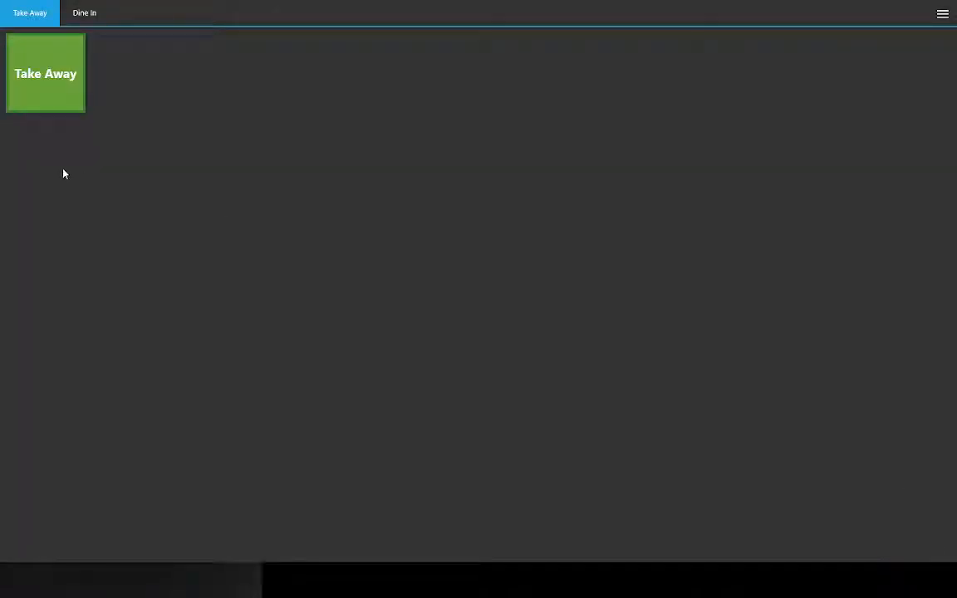
Save a dine-in order for Table 4 with one large and one small 010 - Chicken Fillet Combo
click(80, 10)
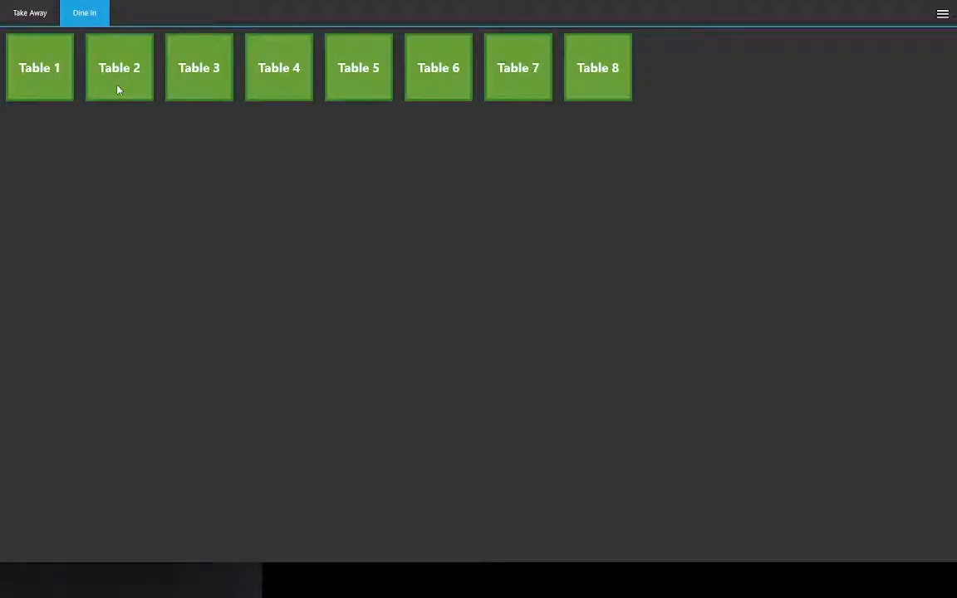
click(296, 89)
click(299, 145)
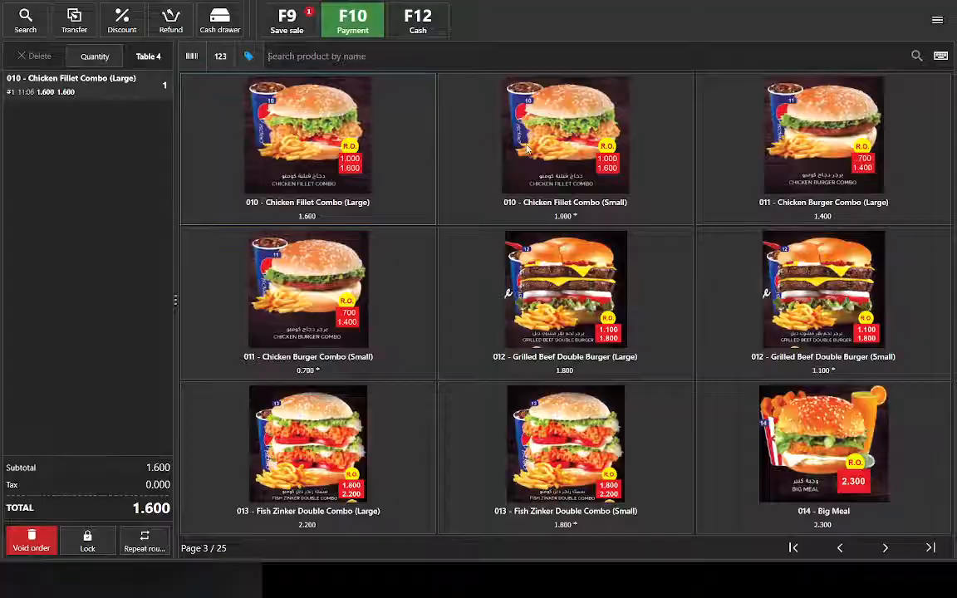
click(573, 145)
click(548, 205)
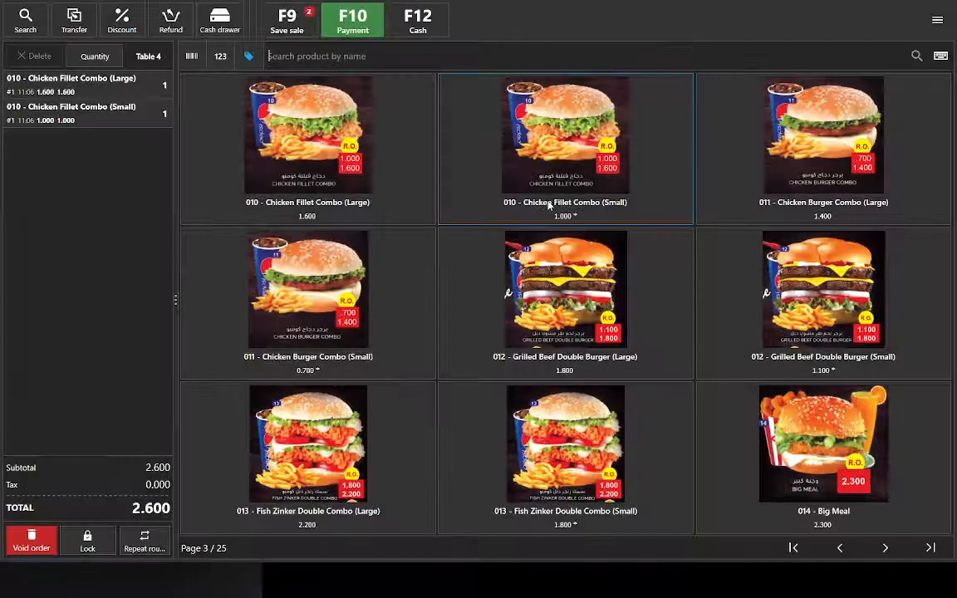
click(297, 30)
Transfer all items of Table 4's saved order to Table 7
click(83, 18)
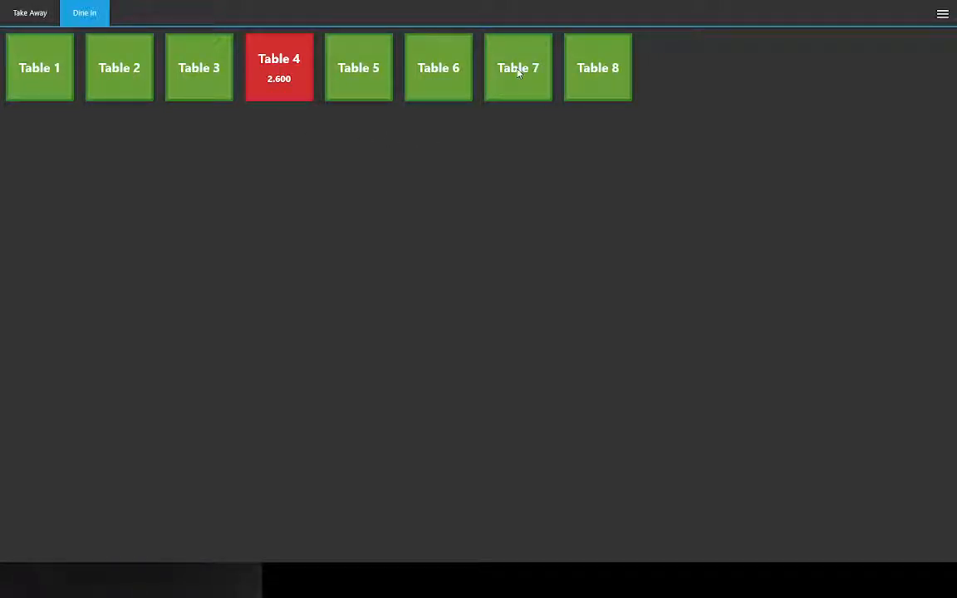
click(282, 81)
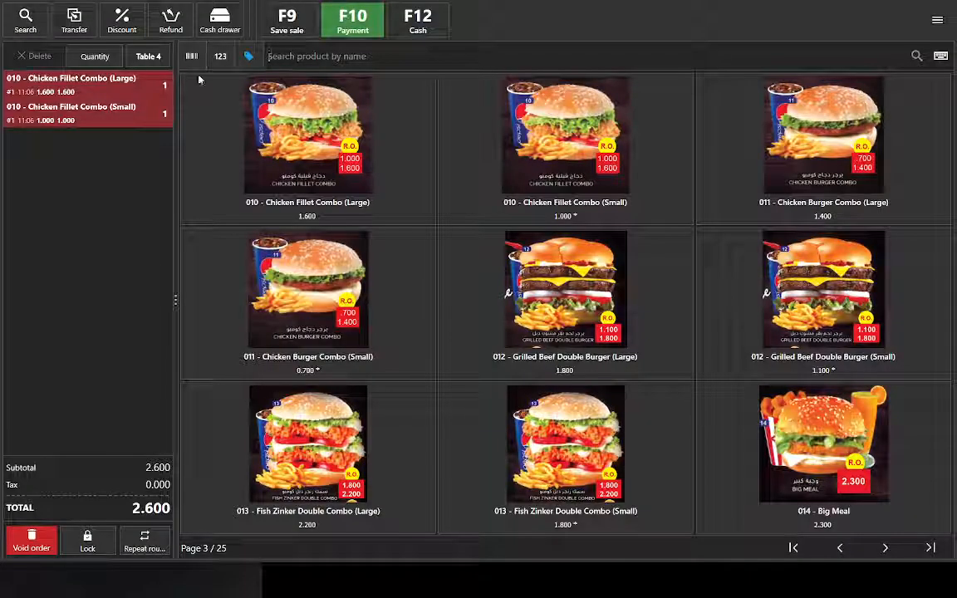
click(75, 24)
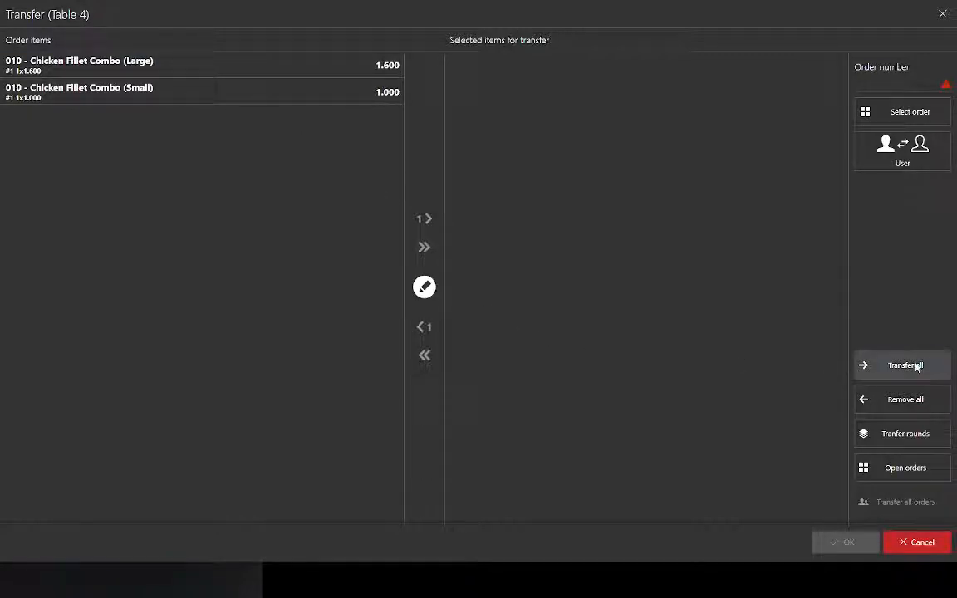
click(881, 111)
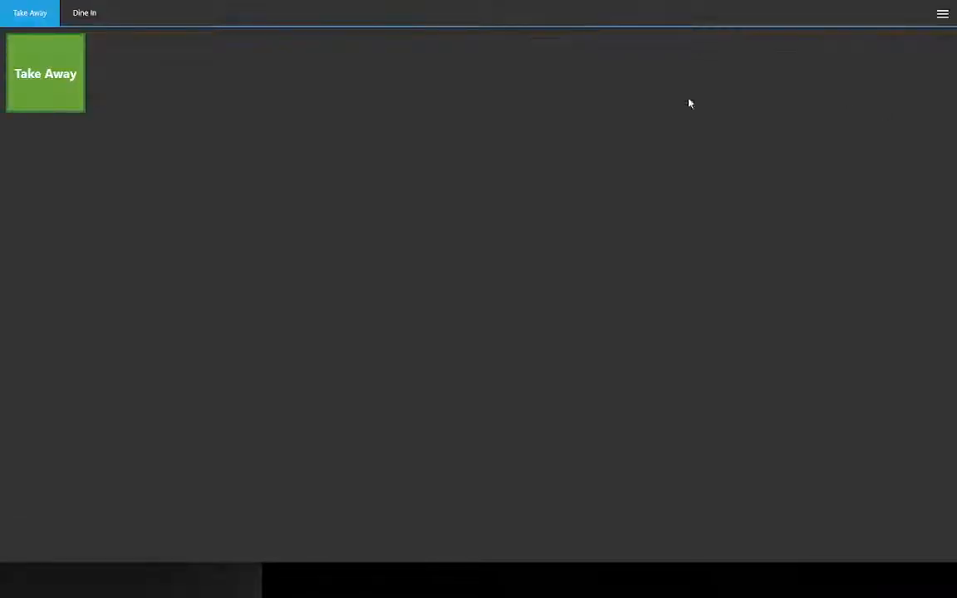
click(104, 23)
click(516, 84)
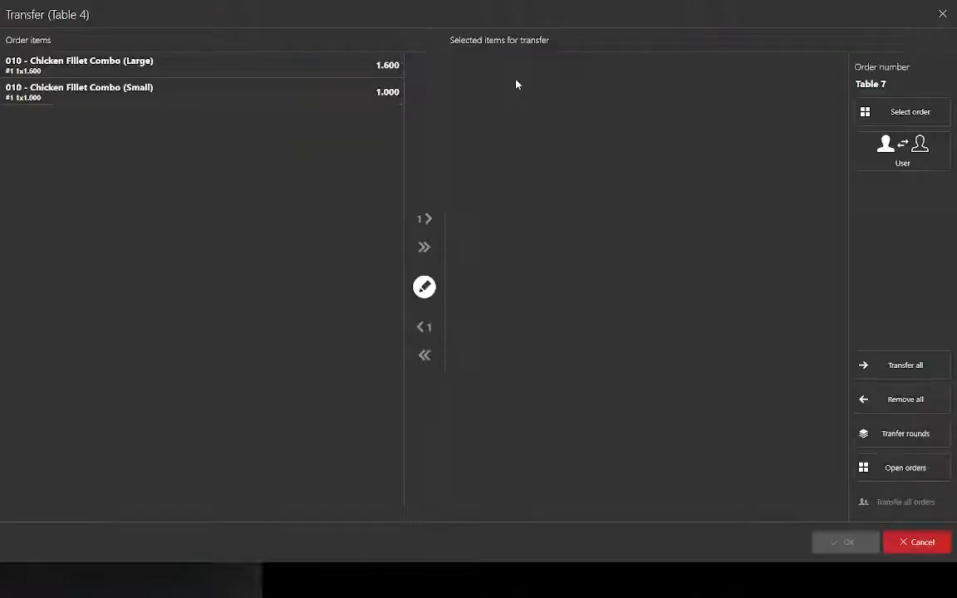
click(900, 369)
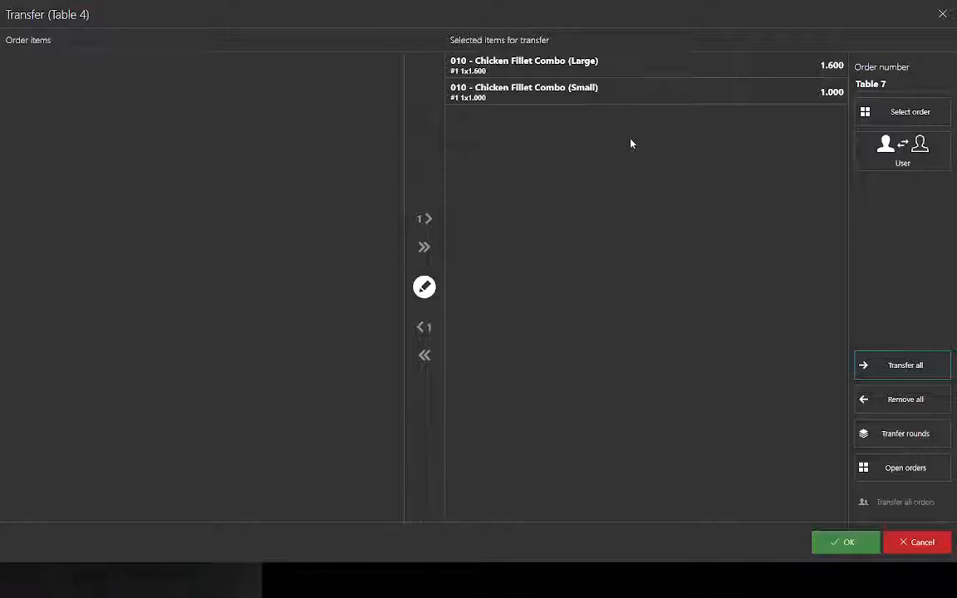
click(854, 543)
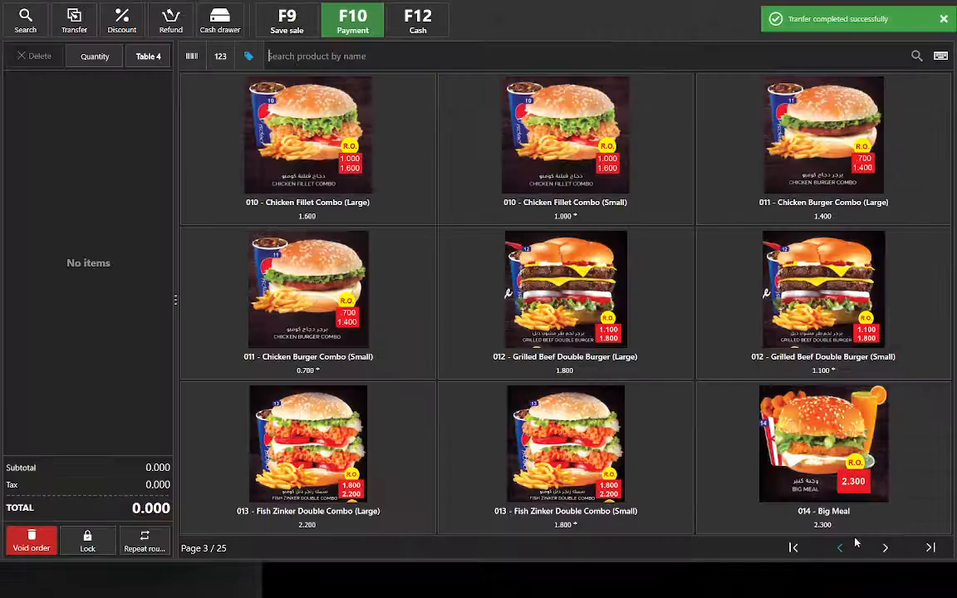
Settle Table 7's transferred order with an exact cash payment and finish the sale with a printed receipt
click(143, 56)
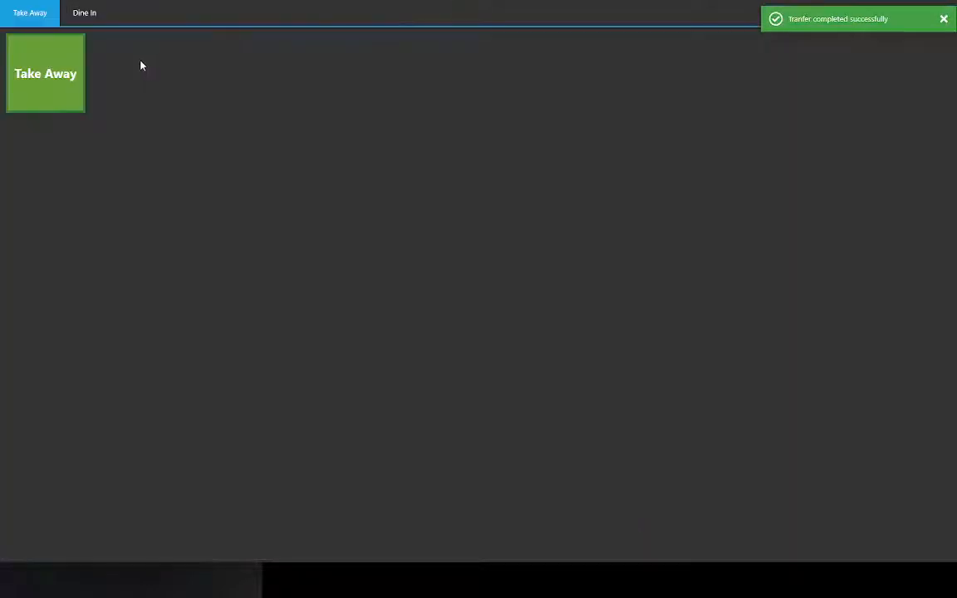
click(77, 16)
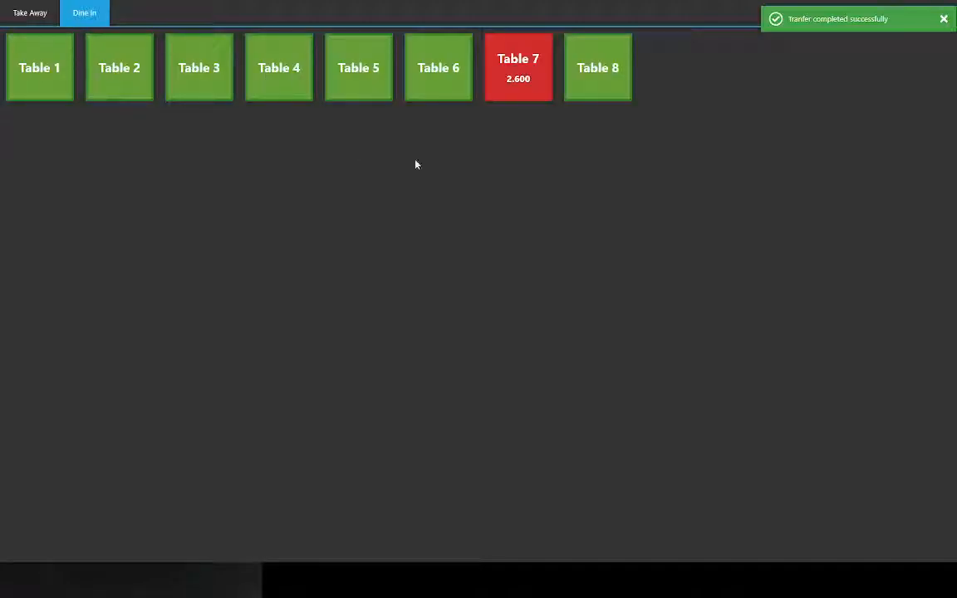
click(532, 83)
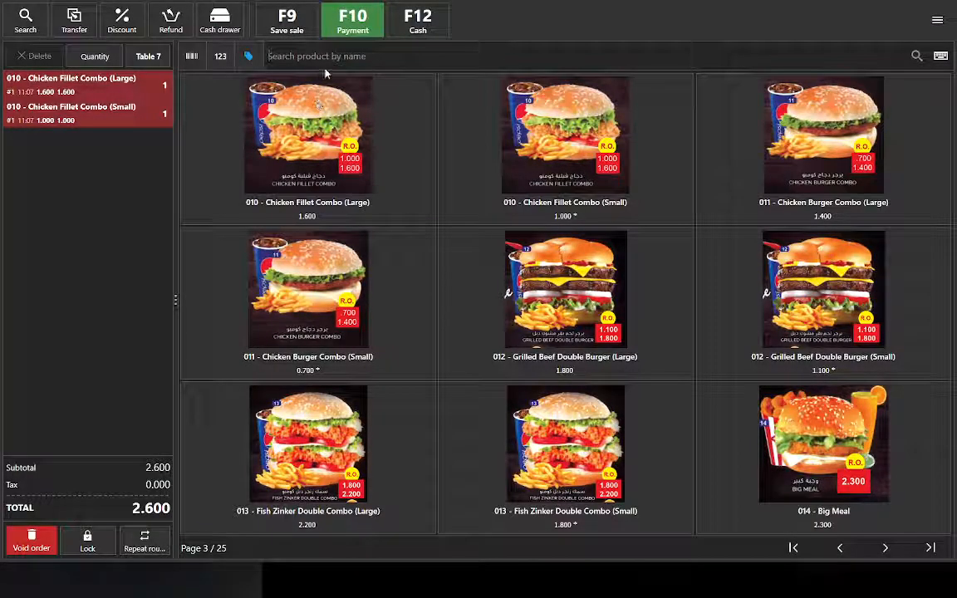
click(415, 20)
click(388, 163)
click(915, 541)
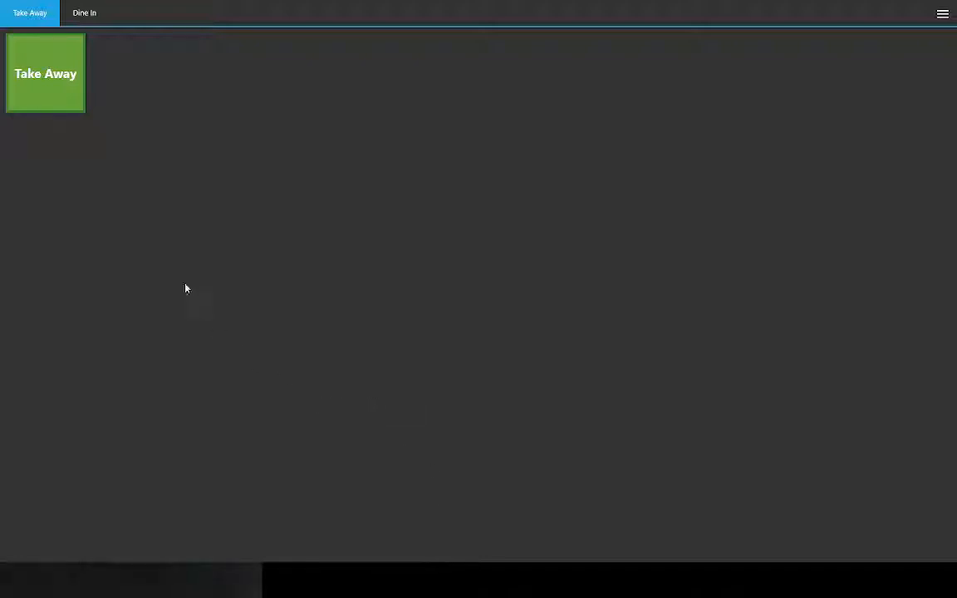
Set the 4BARCODE 3B-303B receipt printer to Generic / Text only with 42 characters per line and save the settings
click(49, 90)
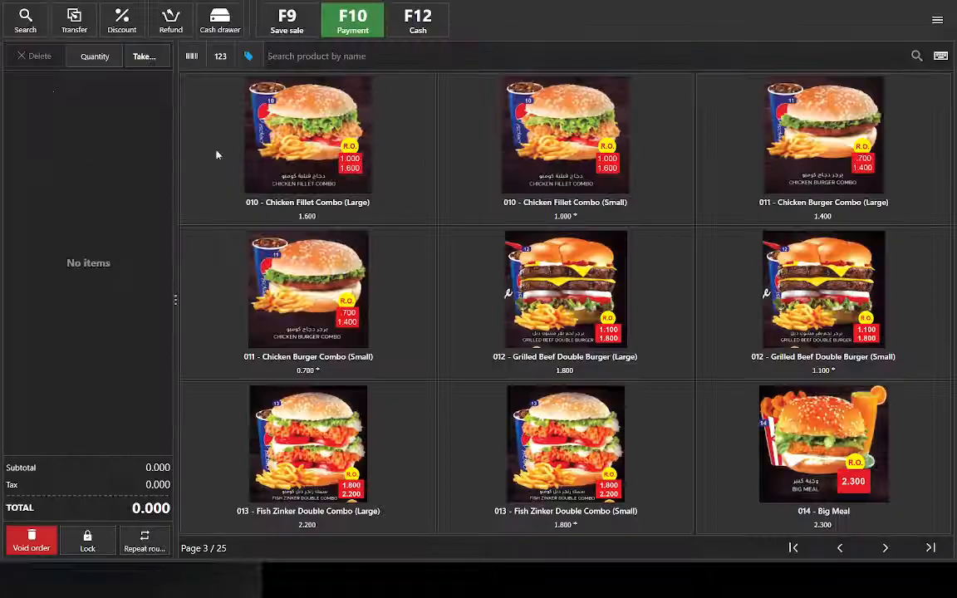
click(937, 19)
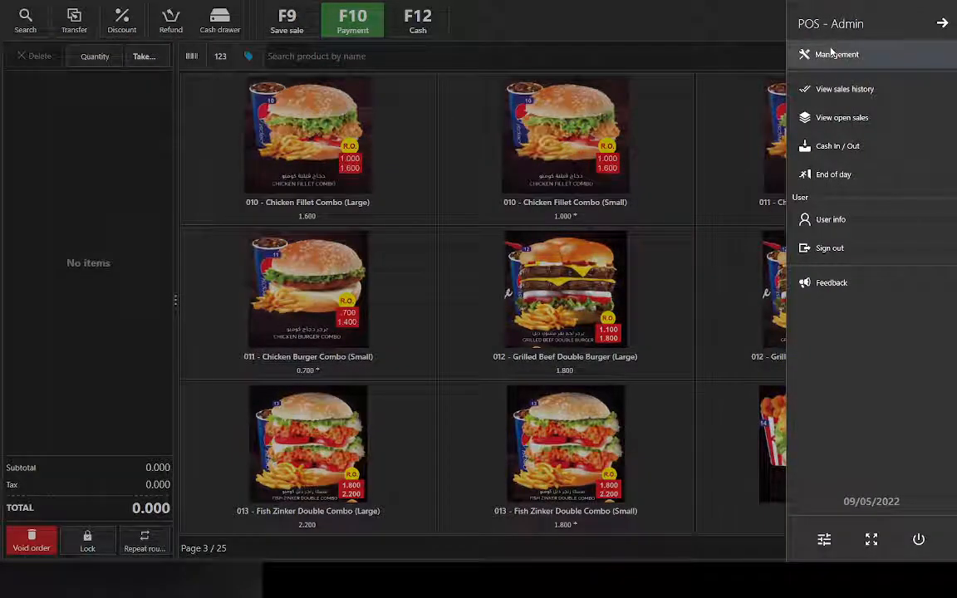
click(824, 539)
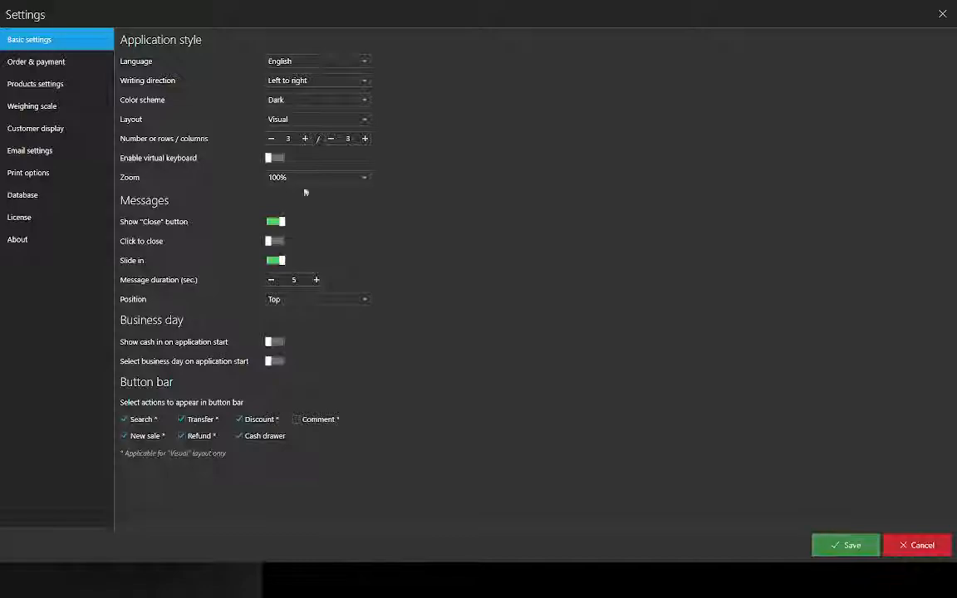
click(32, 175)
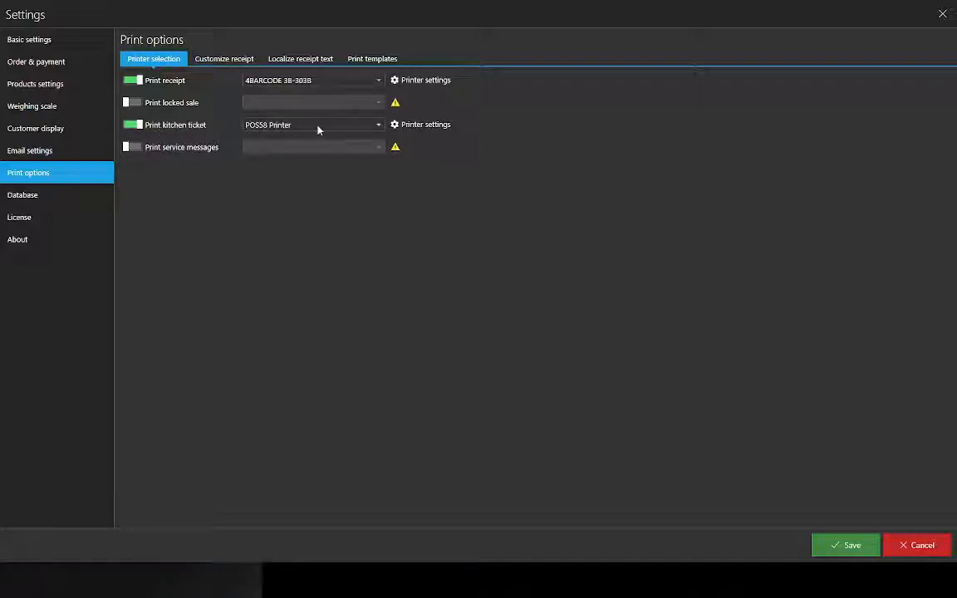
click(420, 79)
scroll(834, 123, down, 1)
scroll(833, 123, up, 1)
click(753, 104)
click(770, 131)
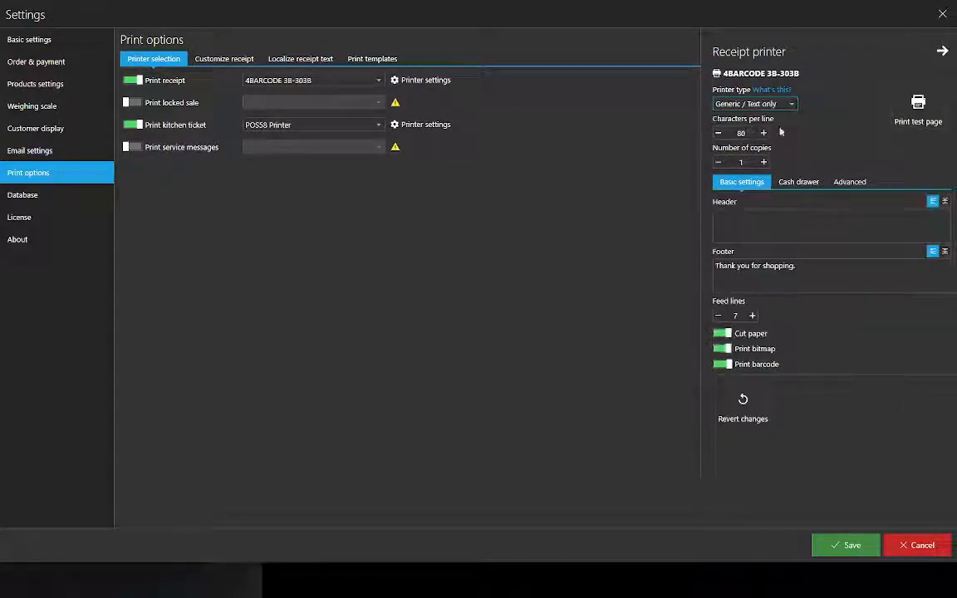
double_click(749, 133)
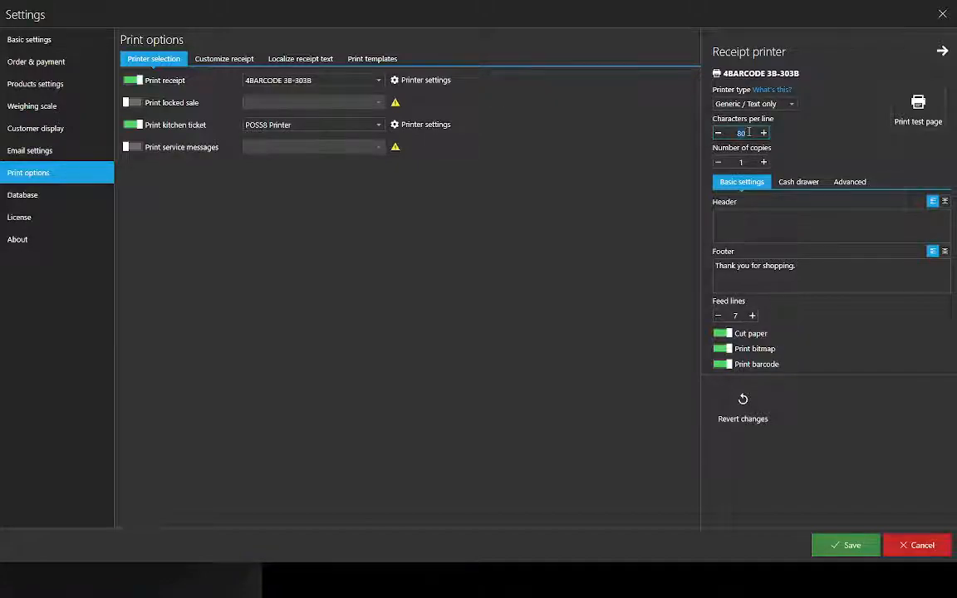
text(42)
click(846, 545)
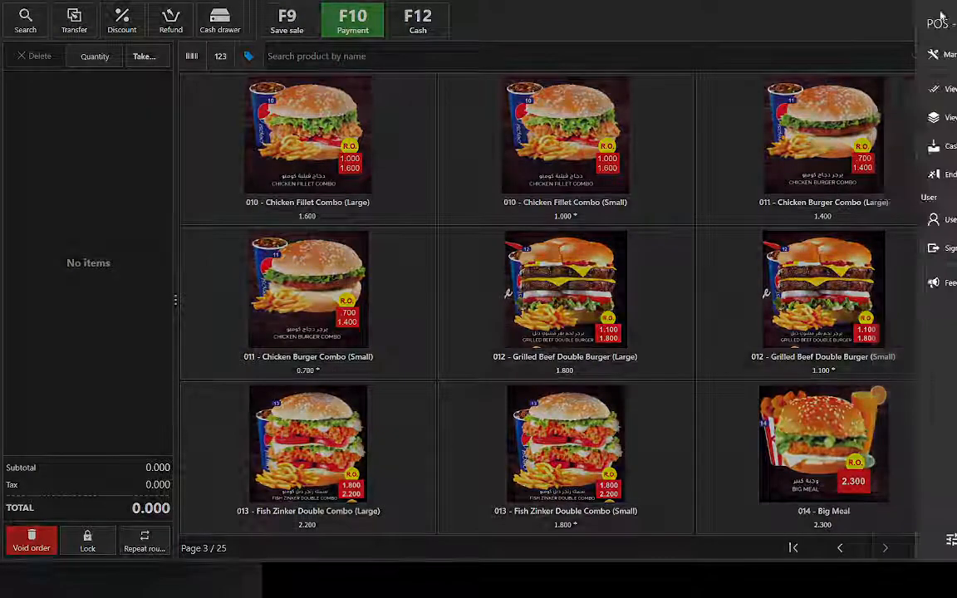
Review the printer selection and the receipt customization options in the print settings
click(937, 20)
click(824, 539)
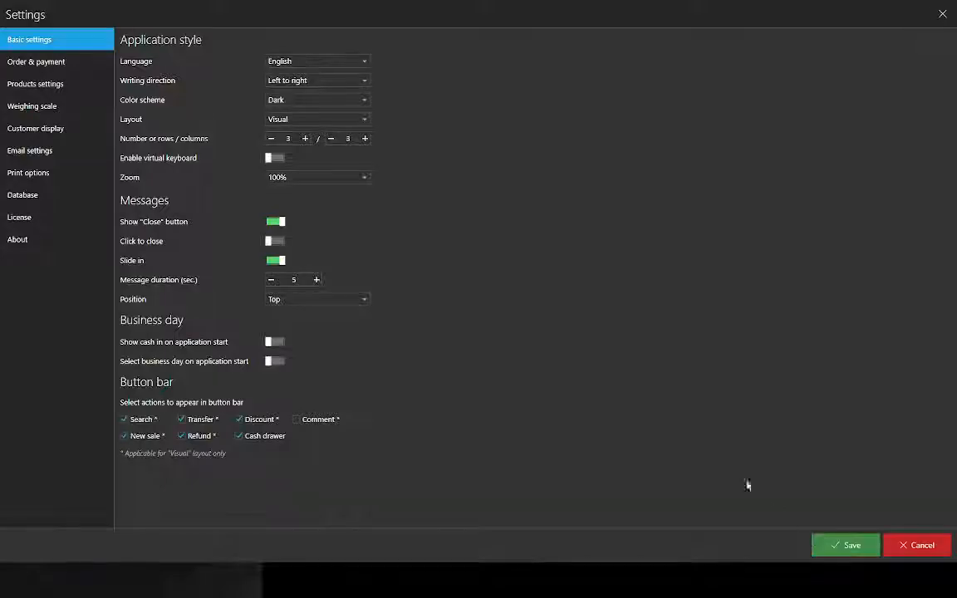
click(33, 171)
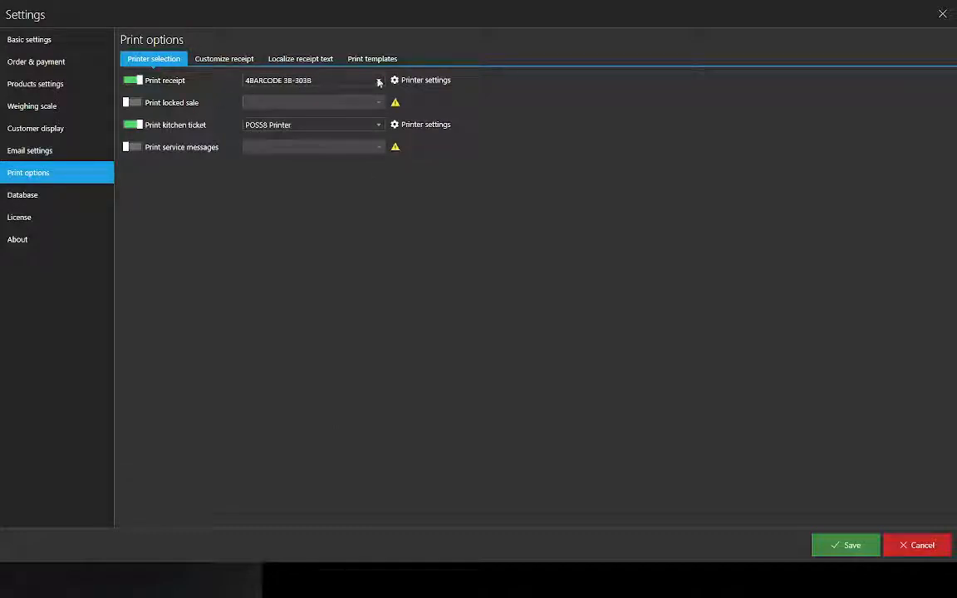
click(232, 62)
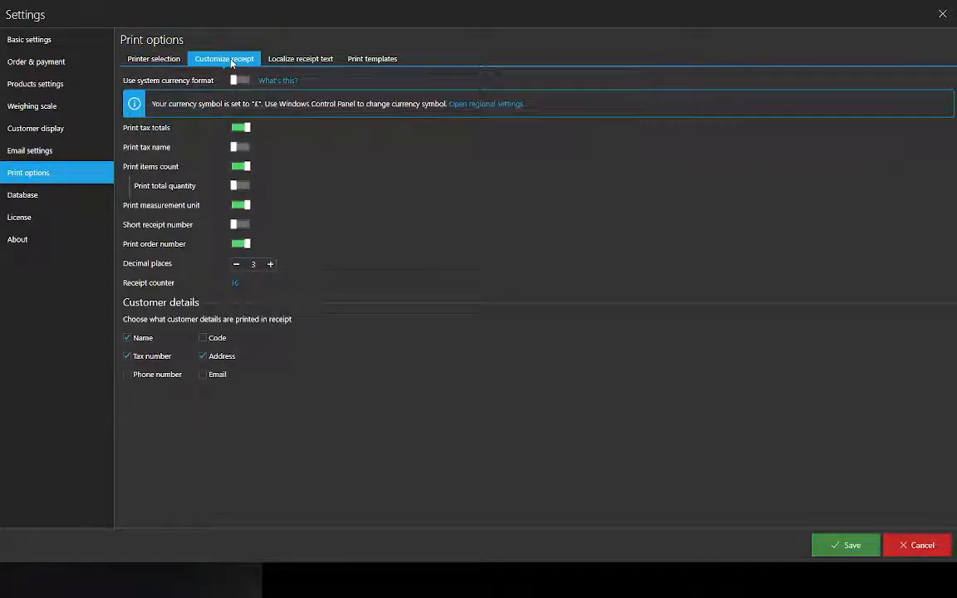
click(140, 60)
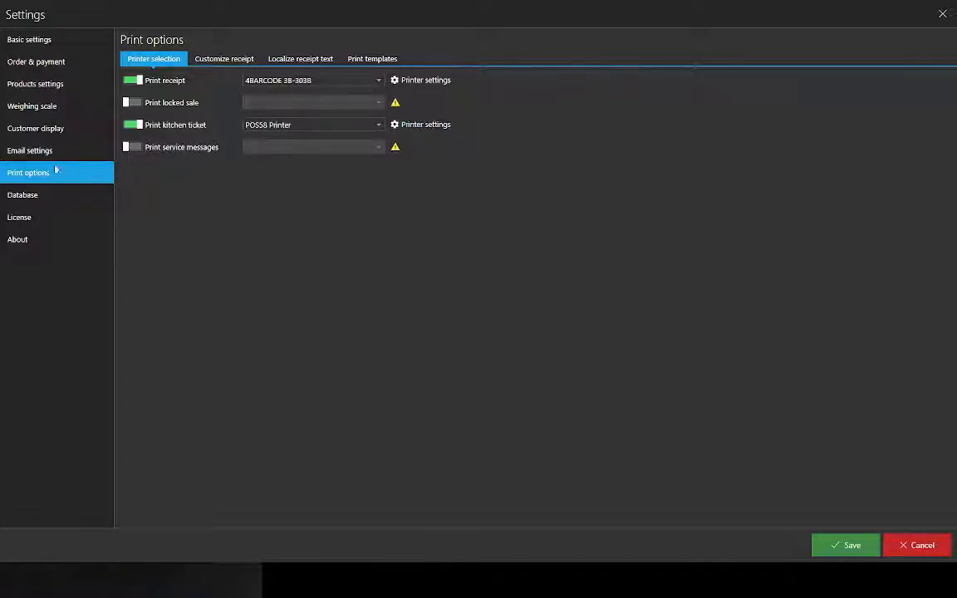
Set the number of days to keep old database backup files to 30 and save the settings
click(55, 198)
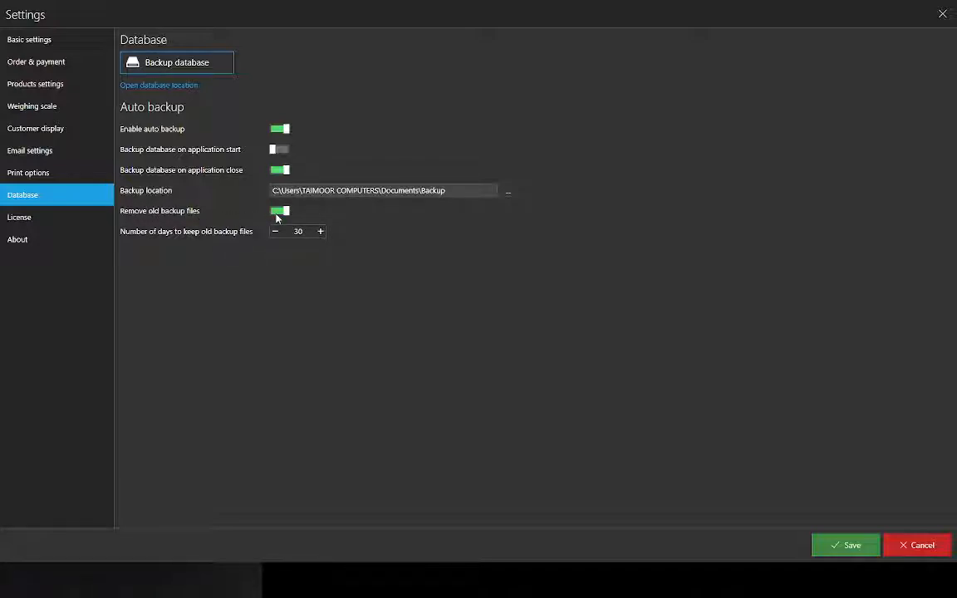
click(321, 231)
click(321, 231)
click(275, 232)
click(275, 232)
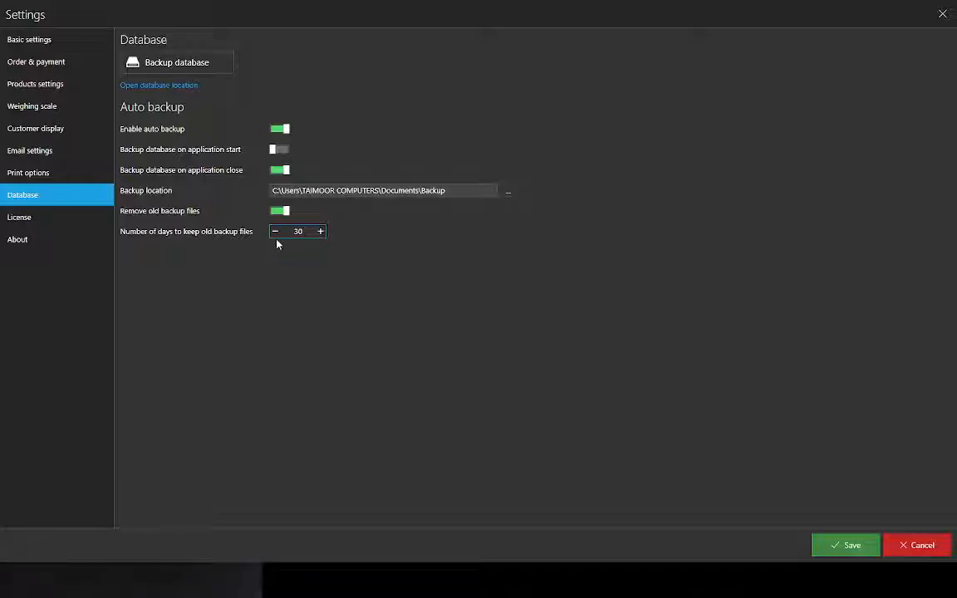
click(846, 546)
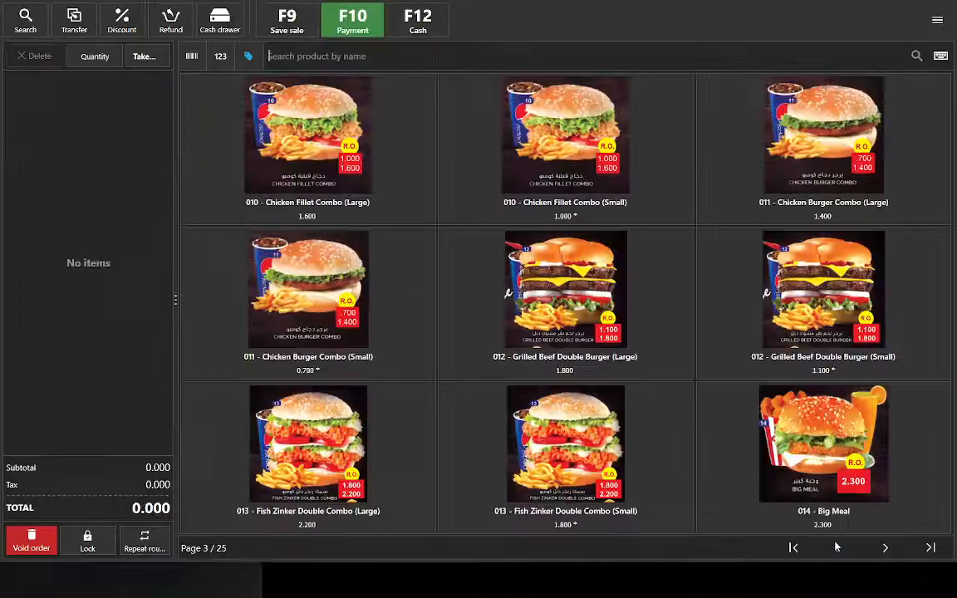
Open the product list in the management area and look through it to the end
click(939, 20)
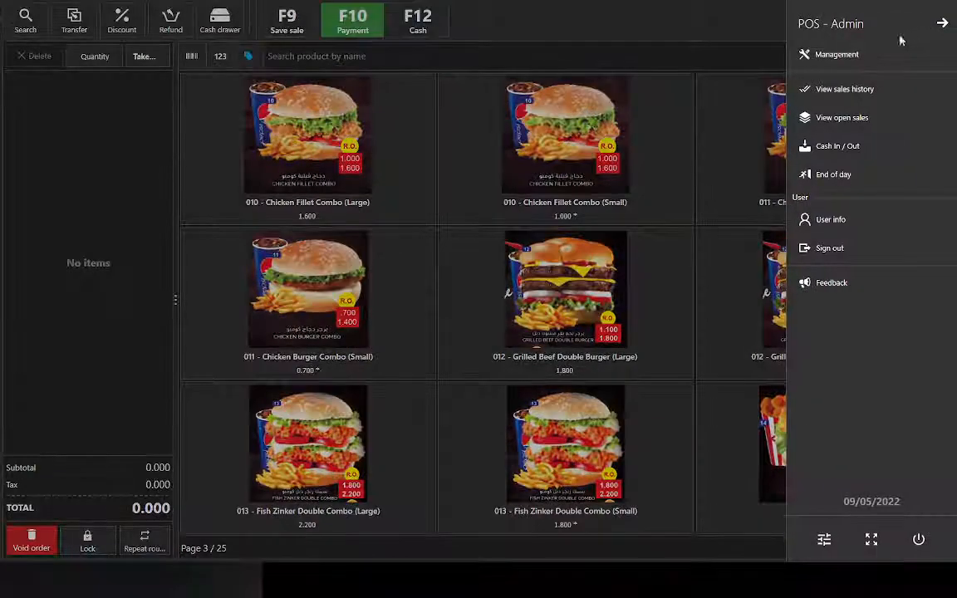
click(837, 54)
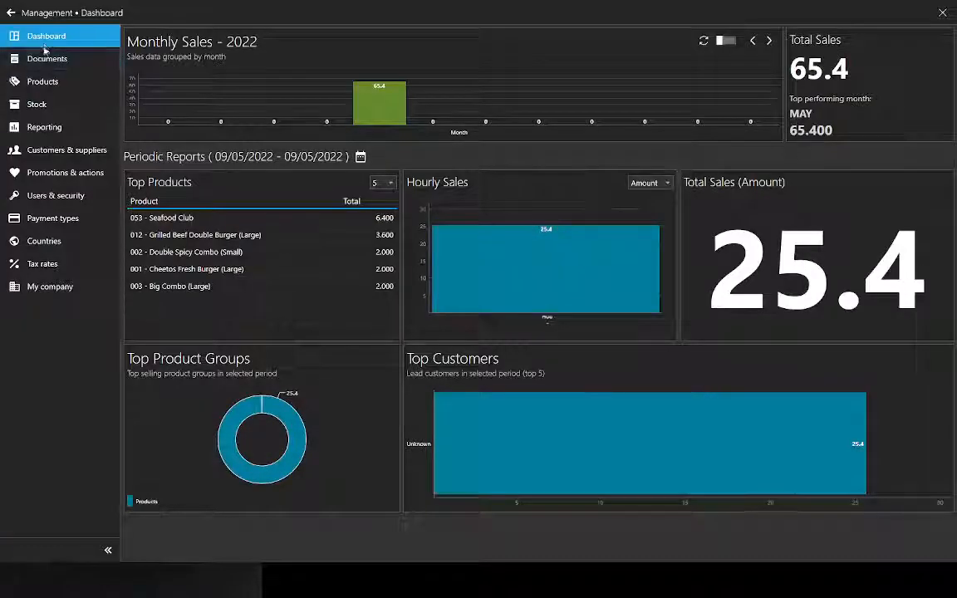
click(41, 74)
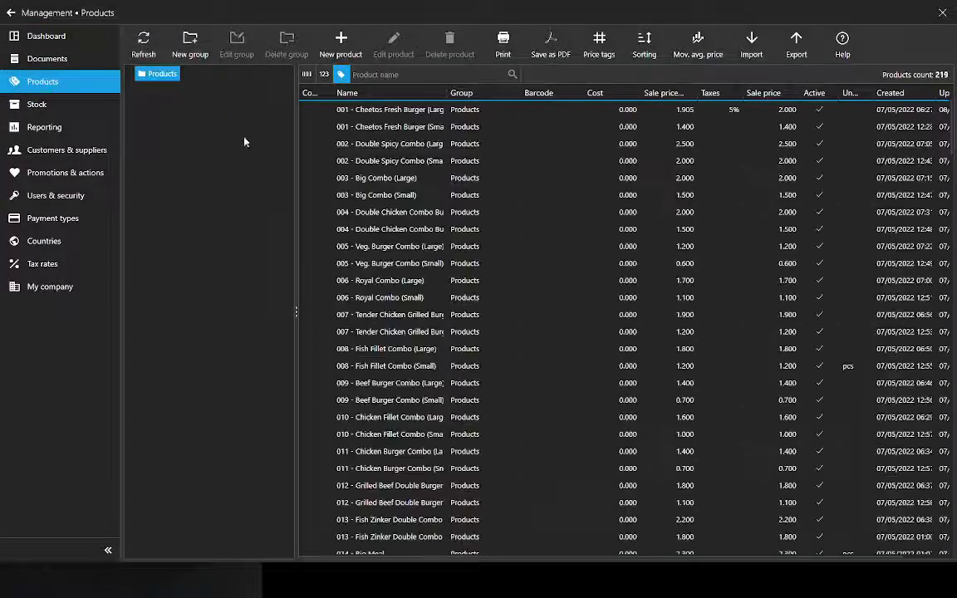
scroll(356, 170, down, 20)
scroll(390, 214, down, 20)
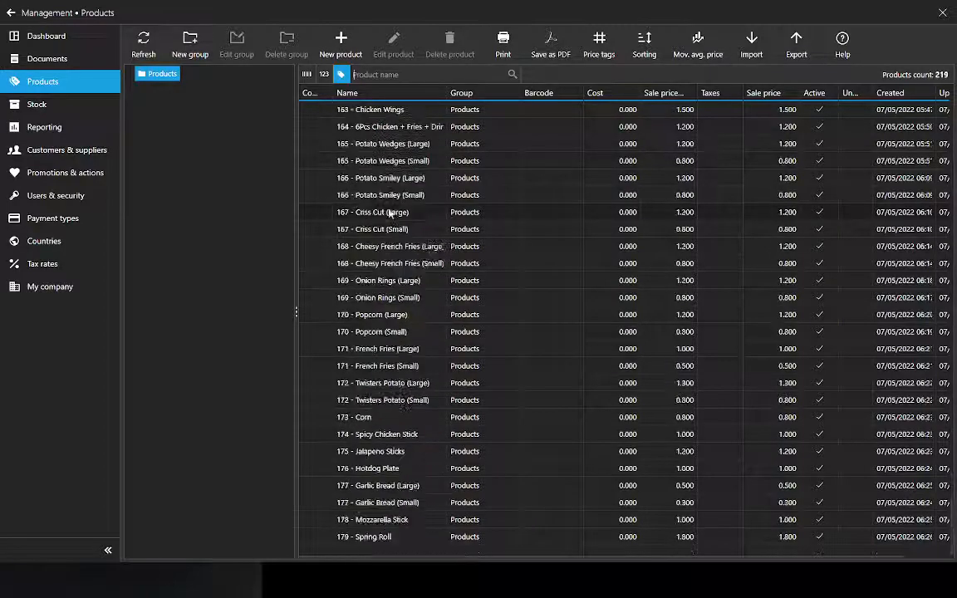
Start a new product named Chicken Burger in the Products group and mark it as a service not using stock
click(341, 46)
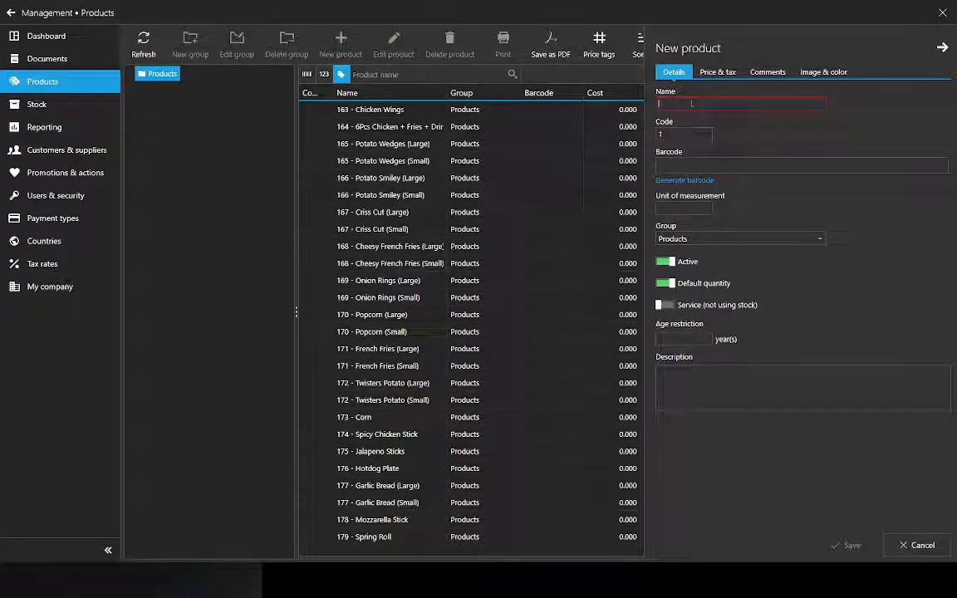
text(Chicken Burger)
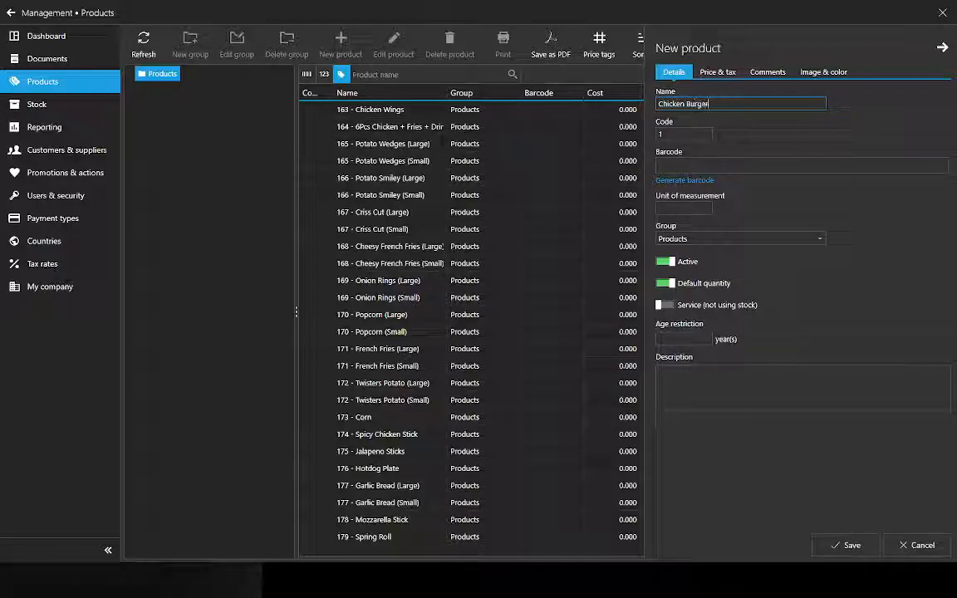
key(Tab)
click(691, 163)
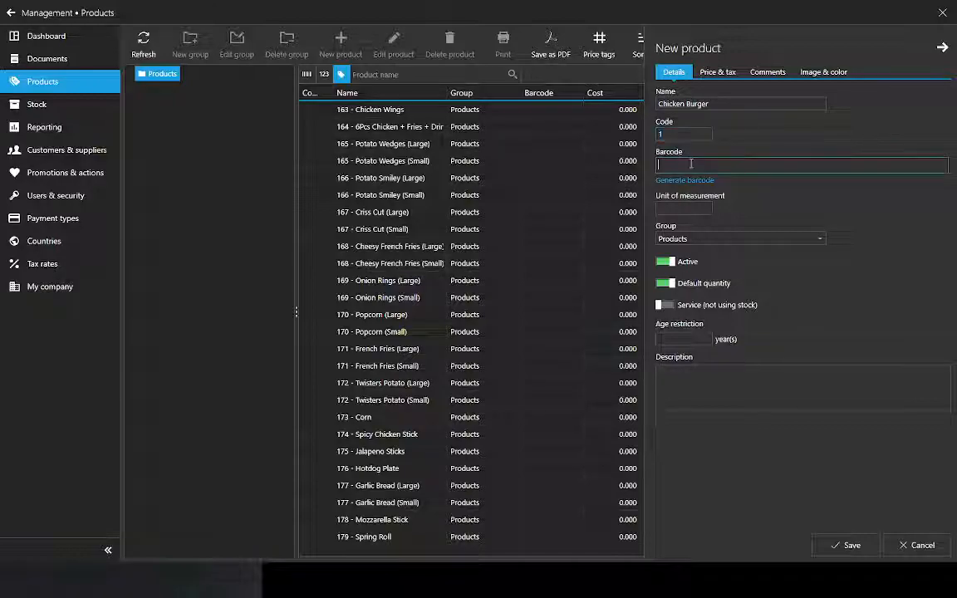
click(699, 211)
key(Tab)
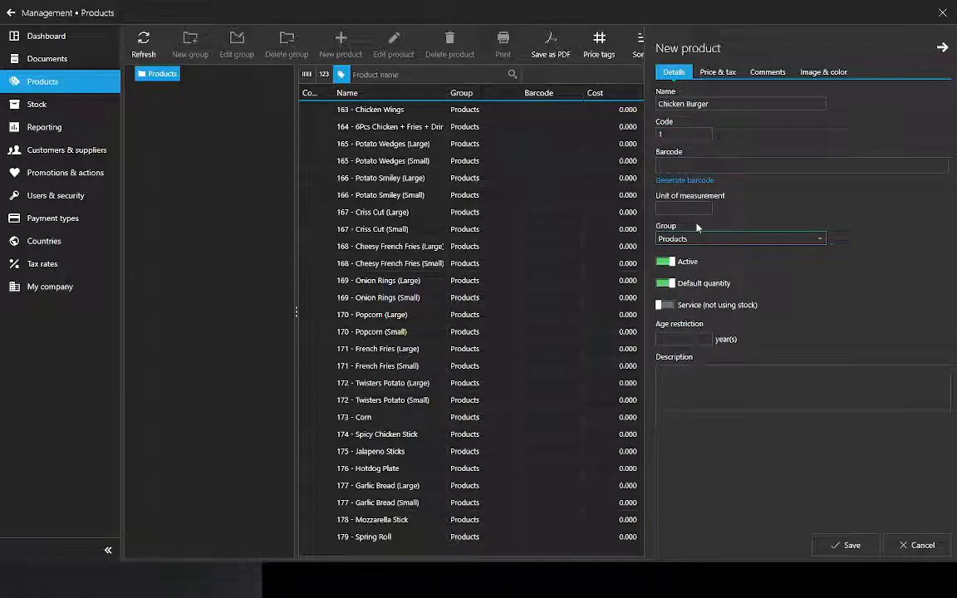
click(679, 304)
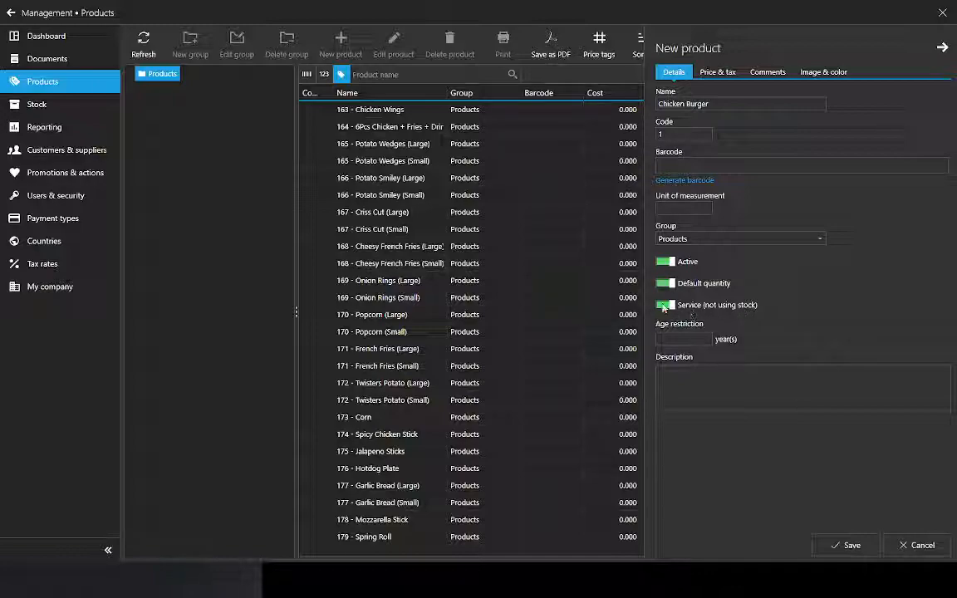
Add the VAT (5%) tax to the new product, set its sale price to 2 and allow price changes
click(705, 73)
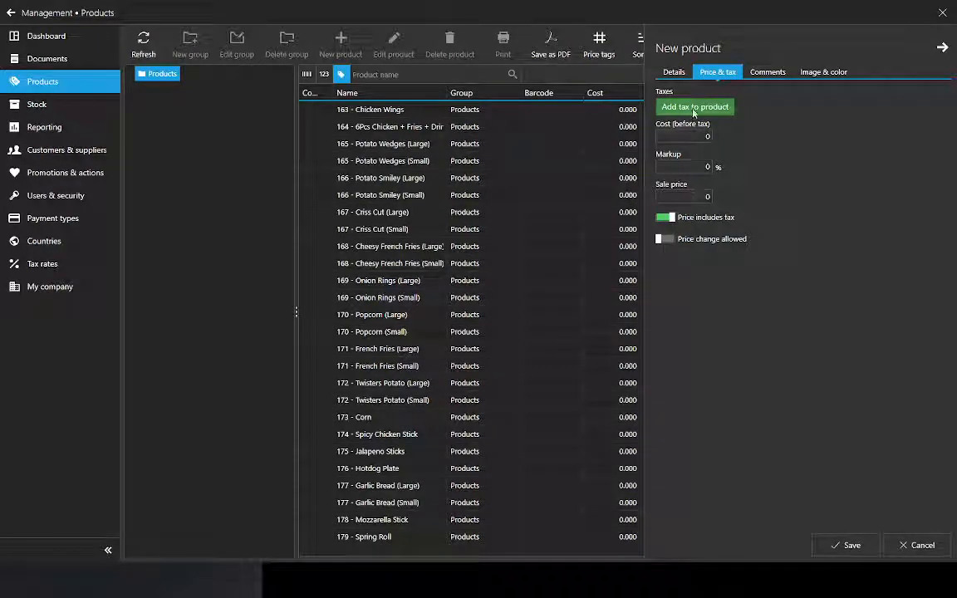
click(694, 108)
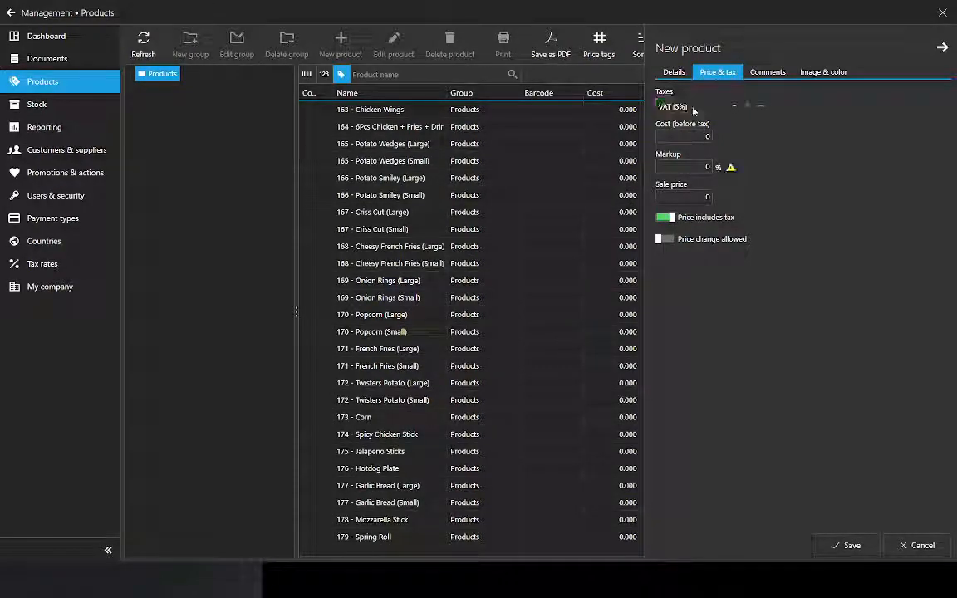
click(705, 196)
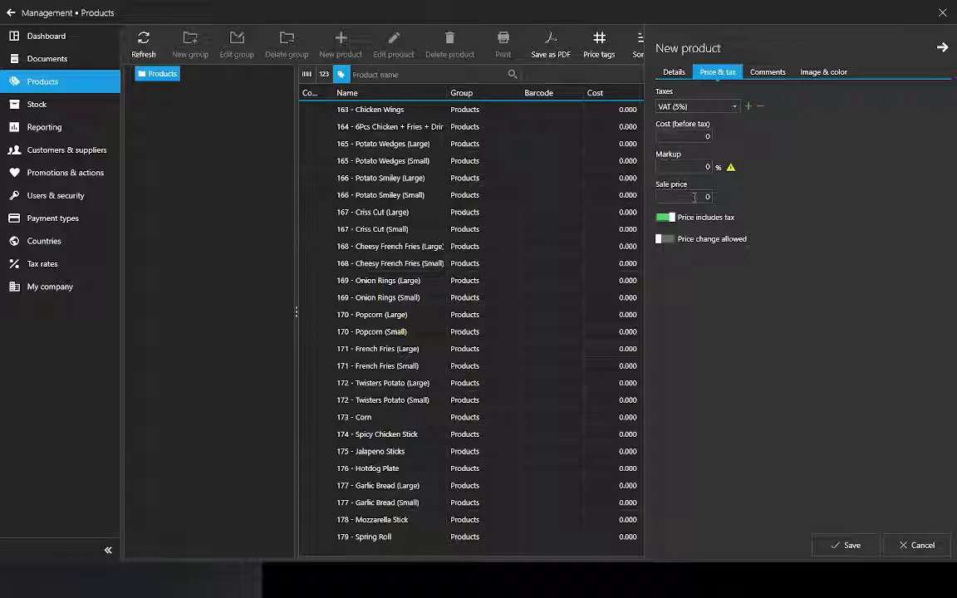
text(2)
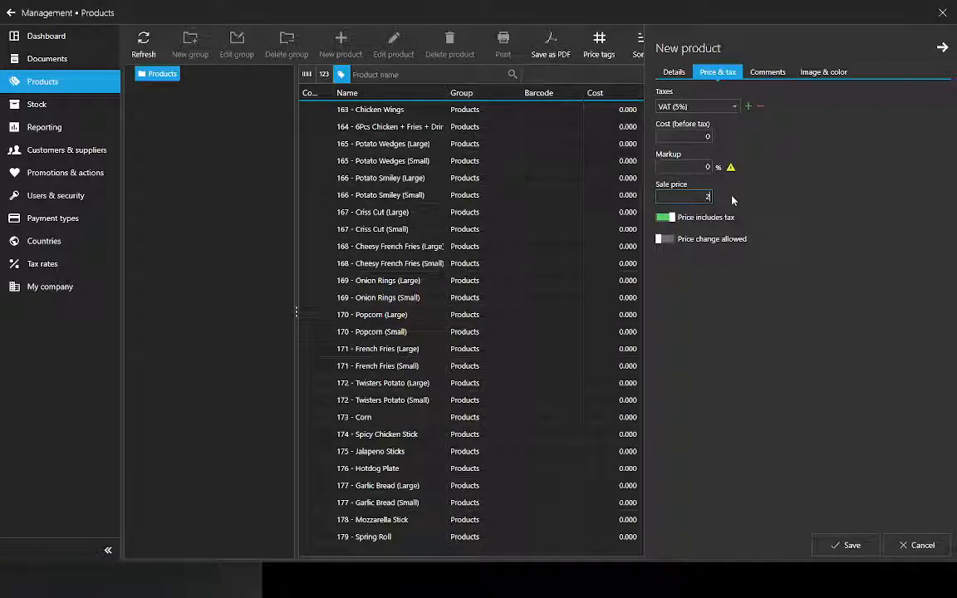
click(666, 239)
Add the kitchen ticket comments Crispy and Extra Sauce to the new product
click(765, 71)
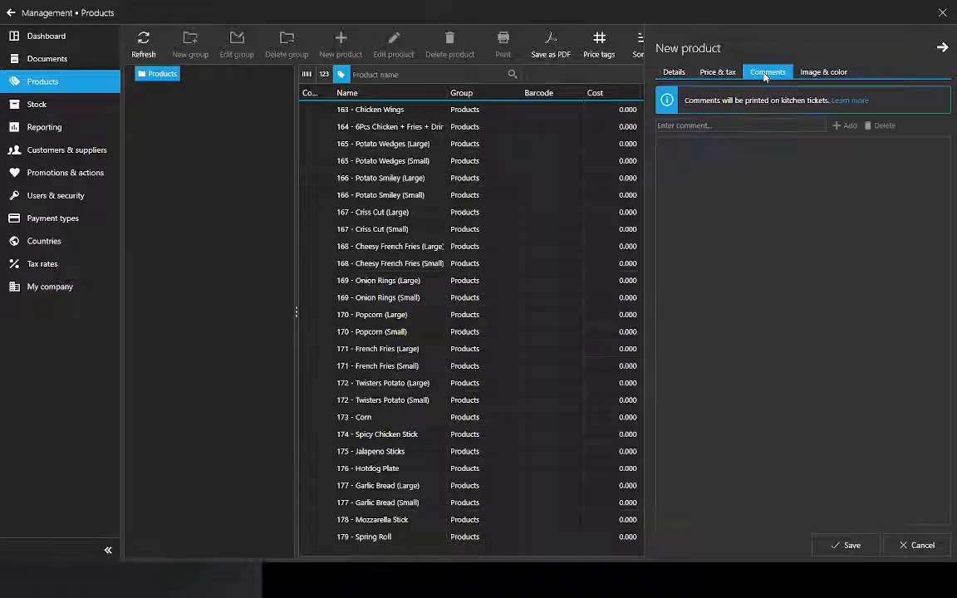
click(729, 124)
text(Crispy)
key(Return)
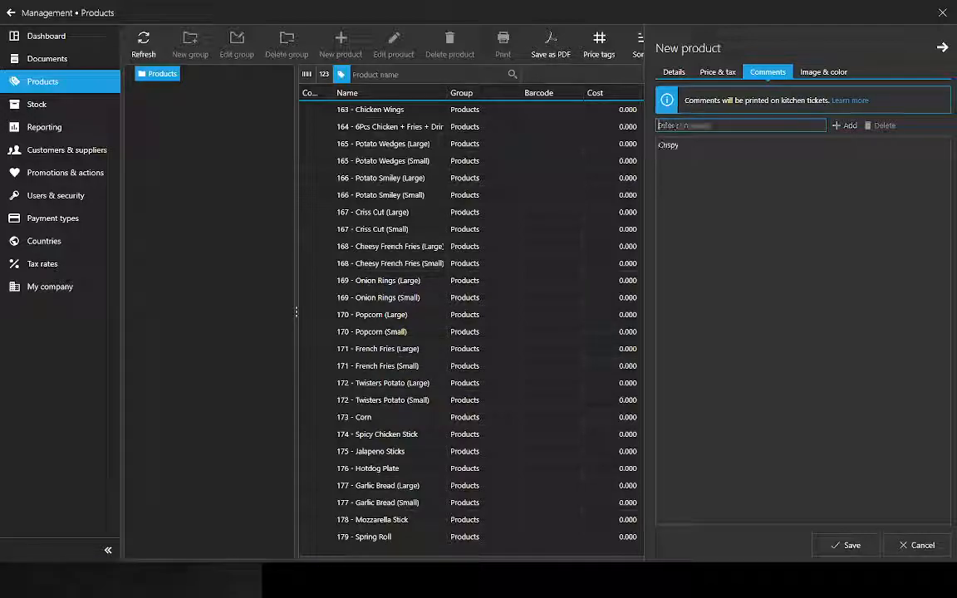
text(Extra Sauce)
key(Return)
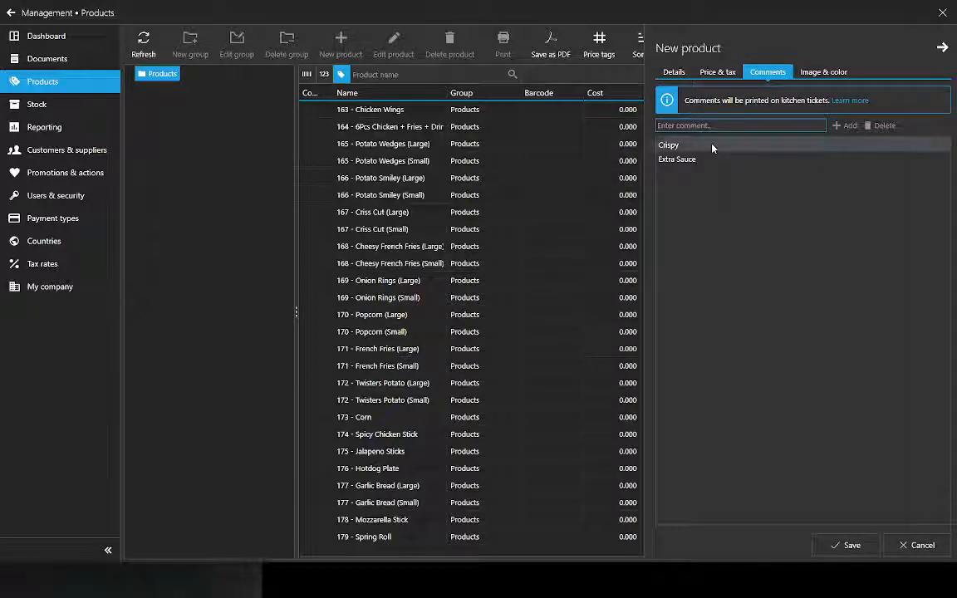
Assign the Cheetos Fresh Burger picture as the new product's image
click(825, 73)
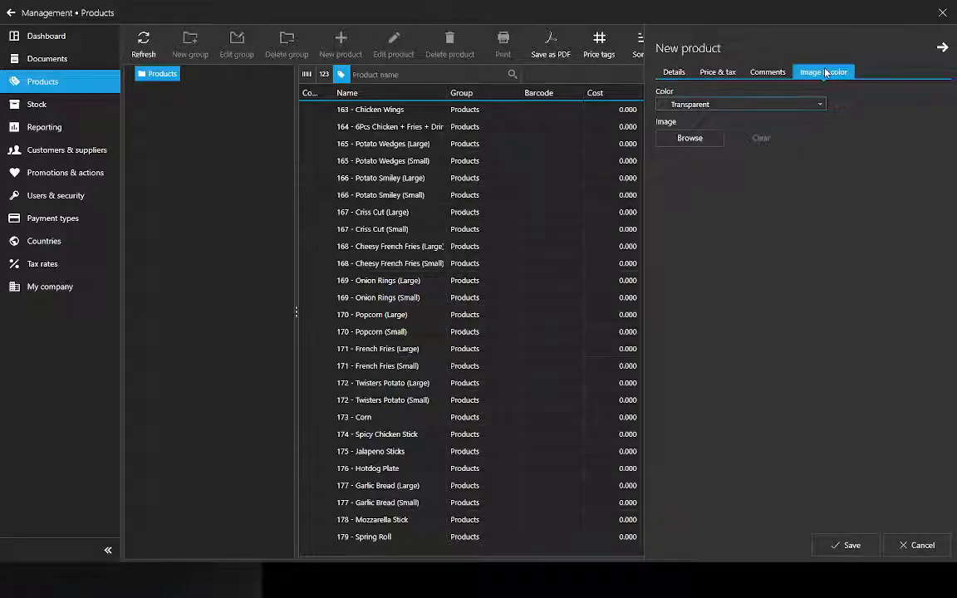
click(690, 138)
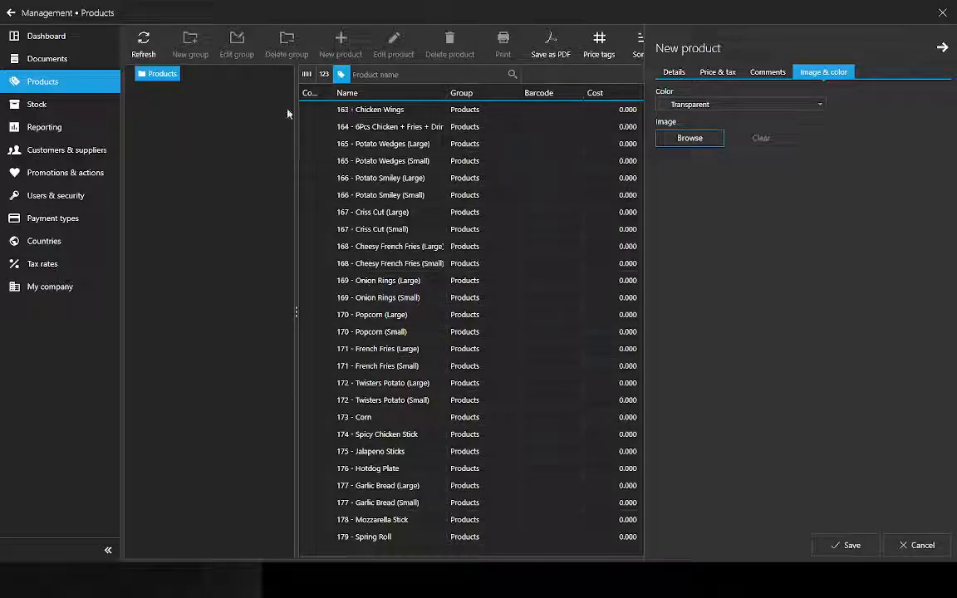
double_click(105, 98)
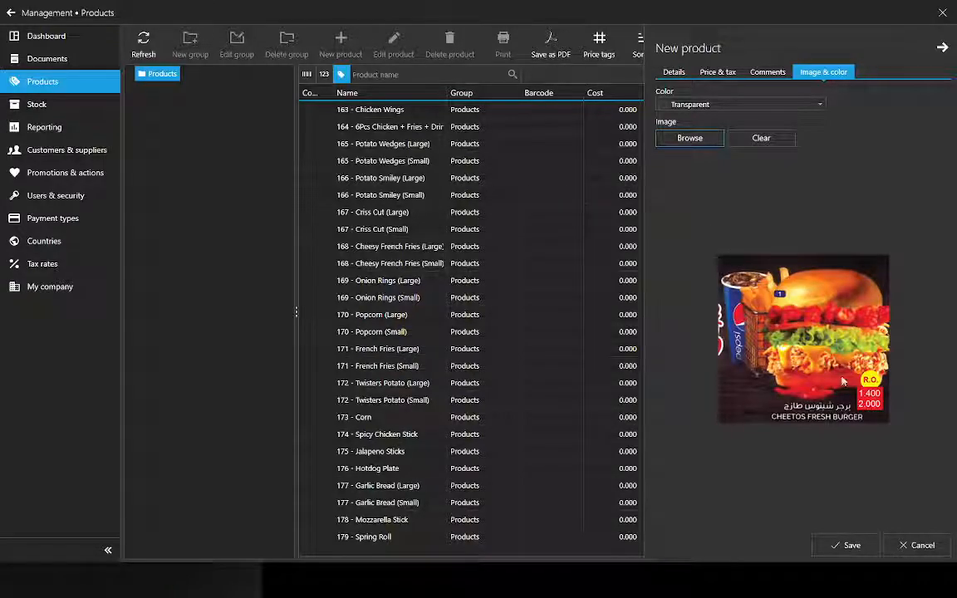
Rename the new product as 000 - Chicken Burger and save it
click(713, 73)
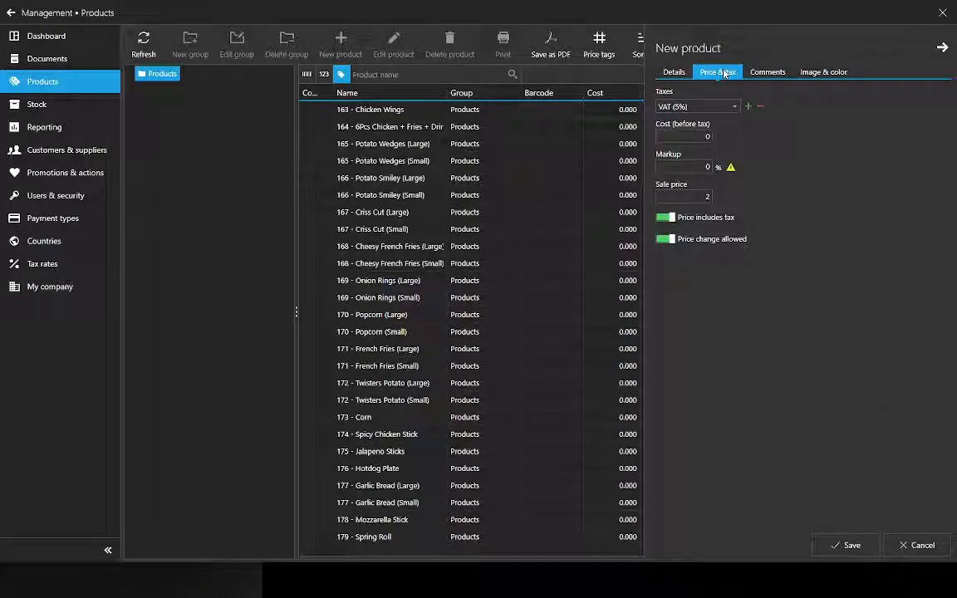
click(674, 73)
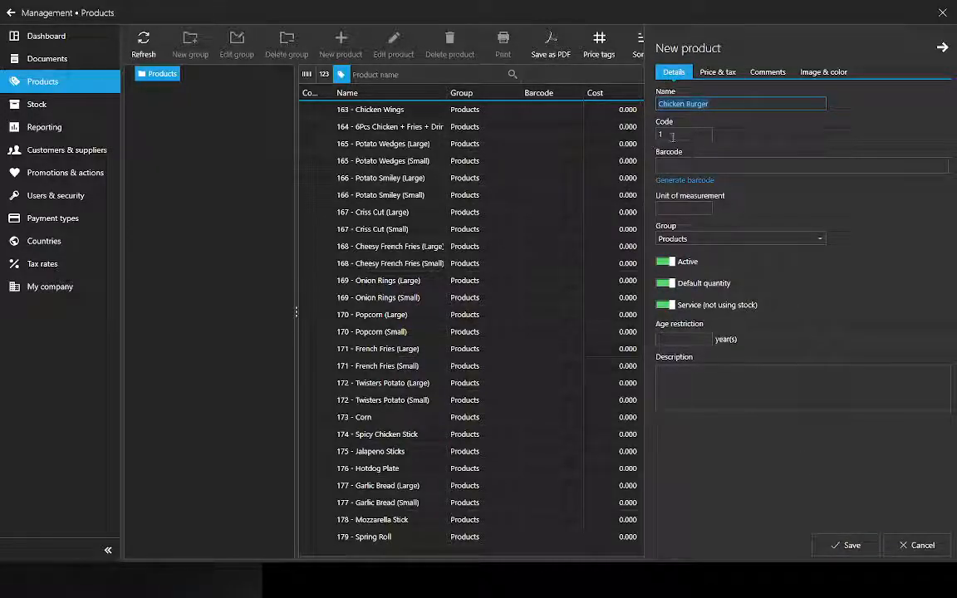
click(659, 105)
text(000)
text(-)
click(669, 103)
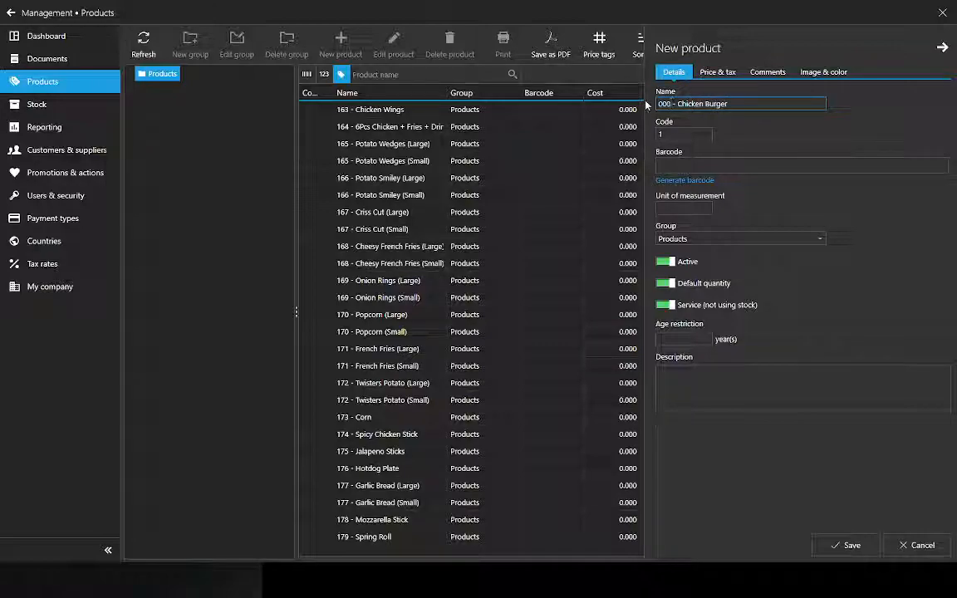
click(849, 545)
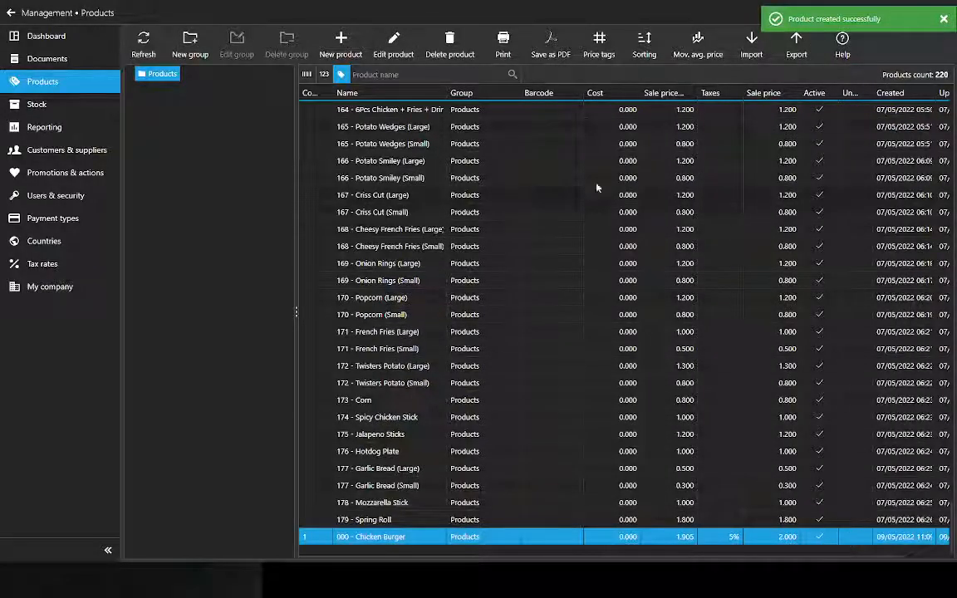
Return to the sales screen, search for product 000 and add the Chicken Burger at a changed price of 2.5
key(Escape)
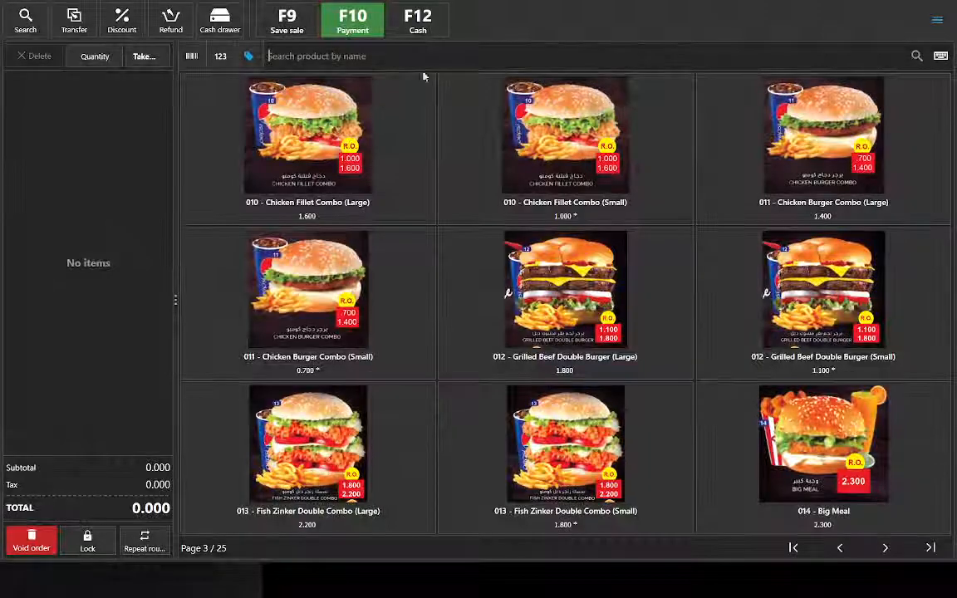
text(000)
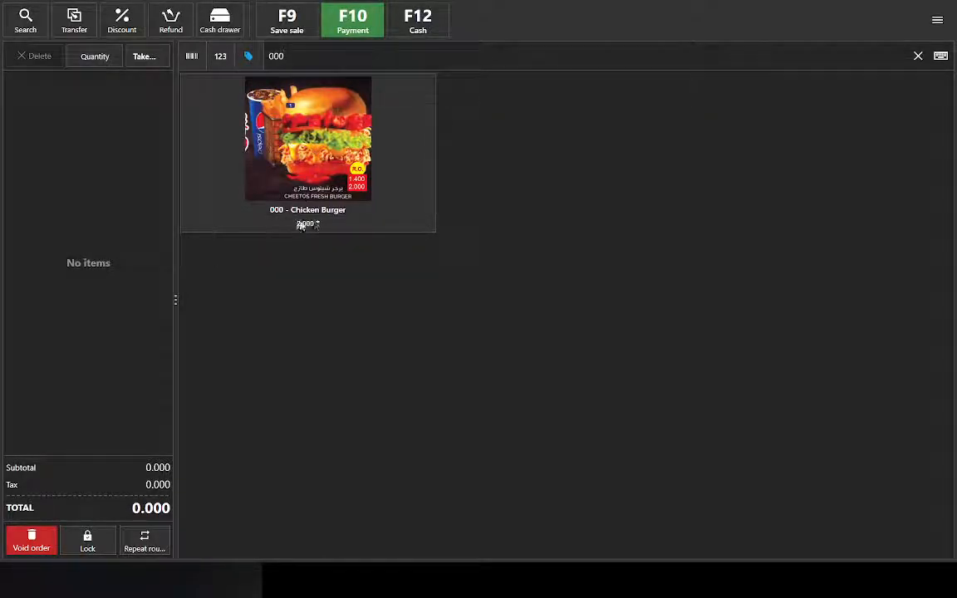
click(302, 147)
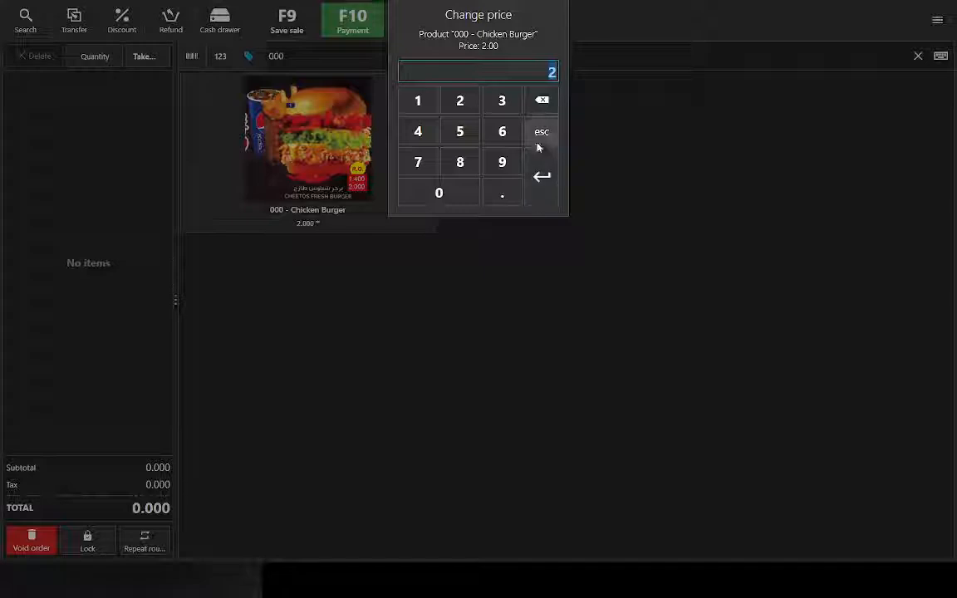
text(2.5)
key(Return)
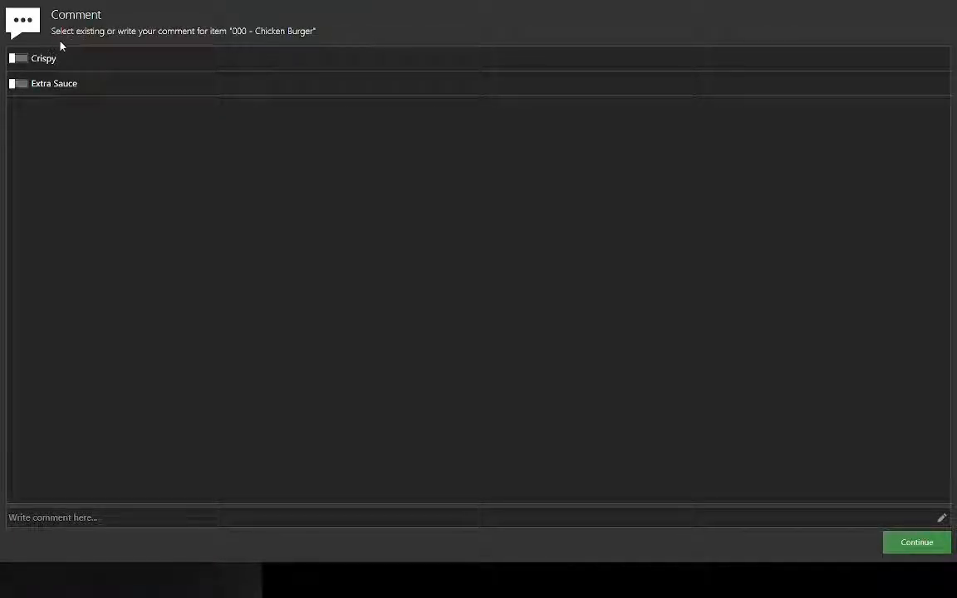
Add the Extra Sauce option and the written comment Extra Salad to the Chicken Burger, and complete the sale in cash
click(20, 86)
click(115, 516)
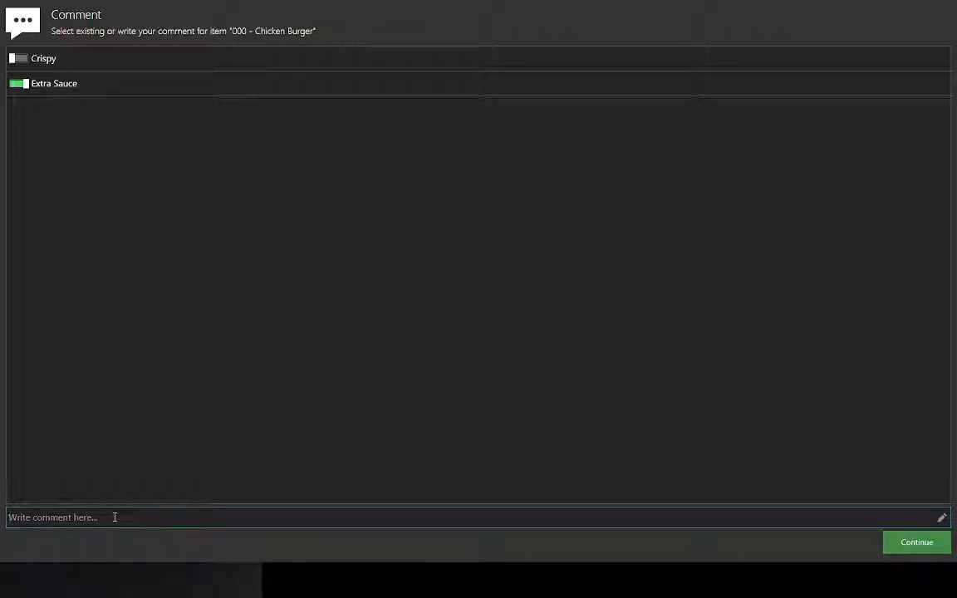
text(Extra Salad)
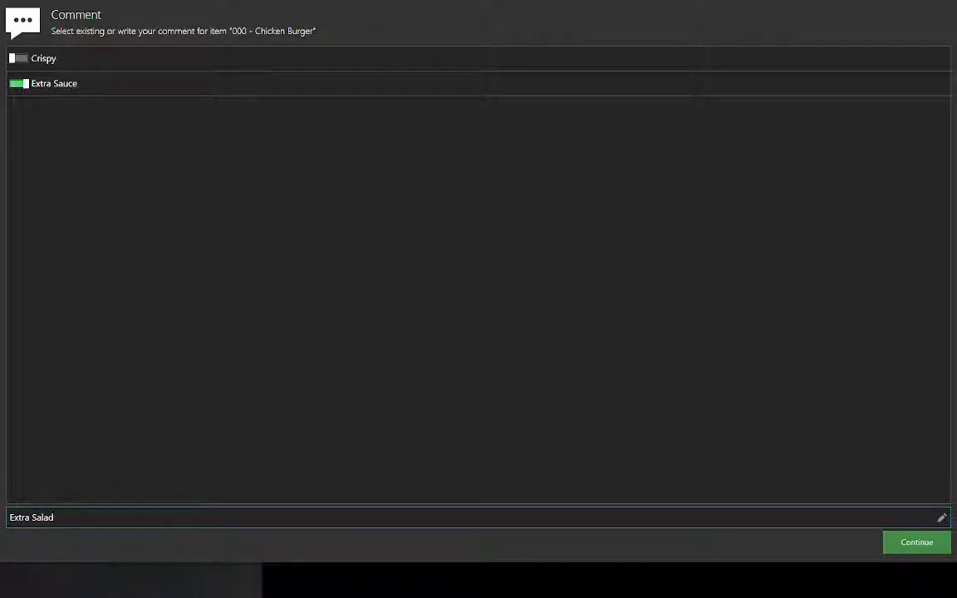
click(916, 542)
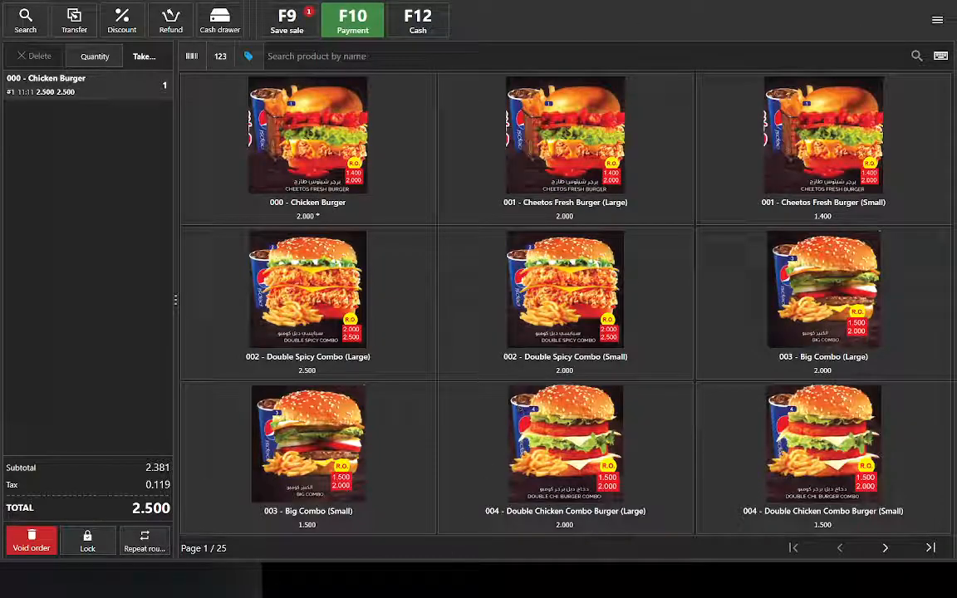
key(F12)
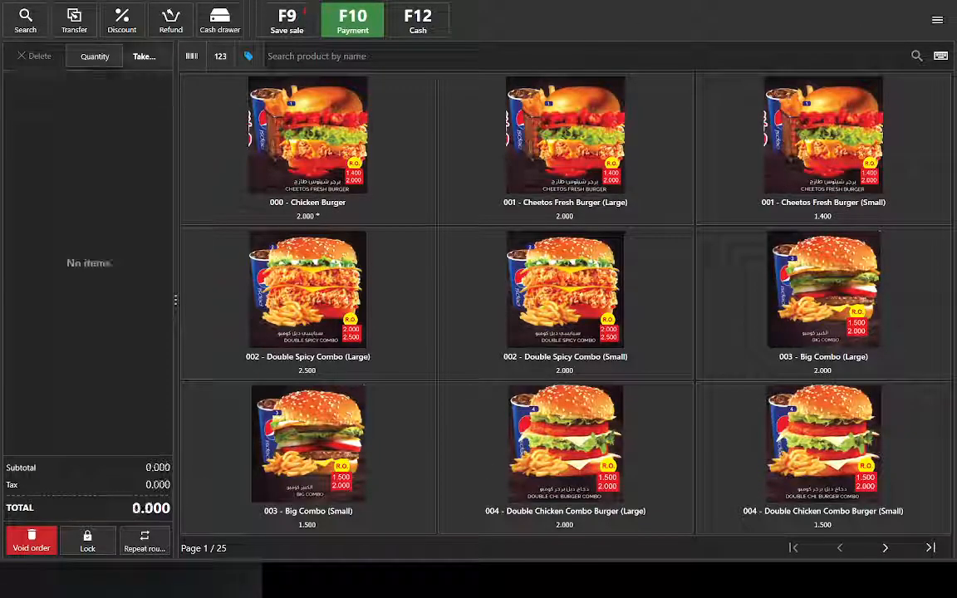
click(937, 23)
click(819, 541)
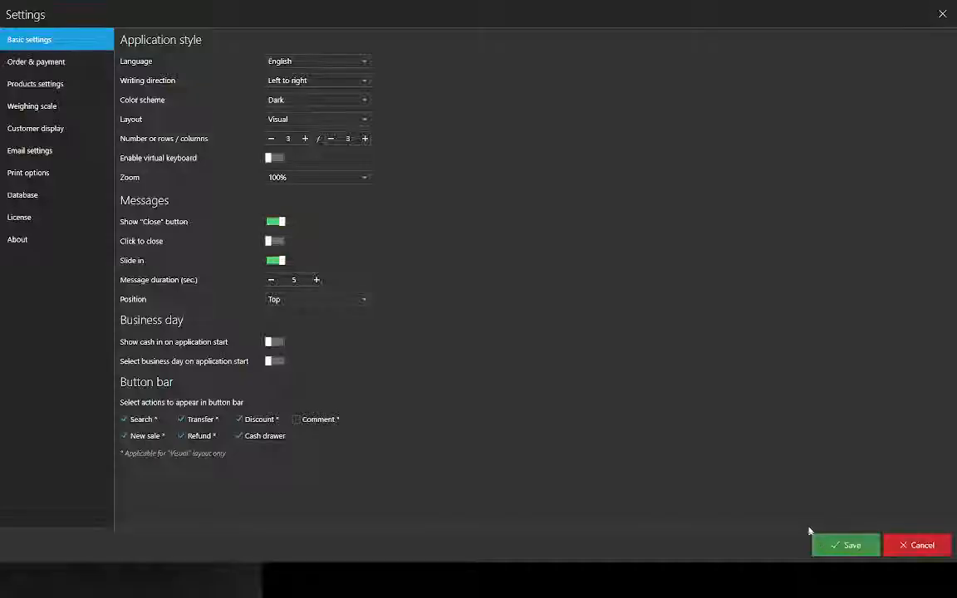
click(942, 14)
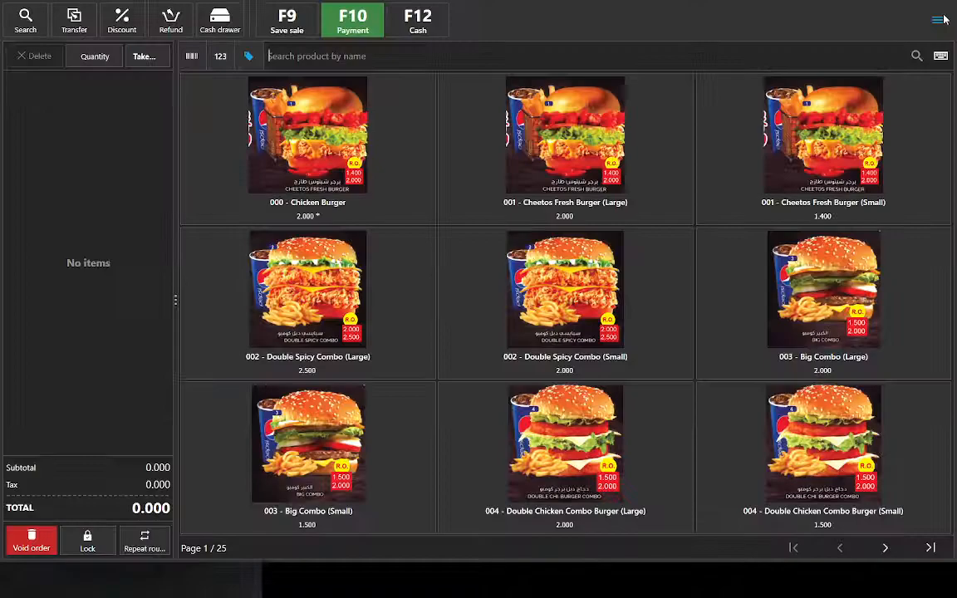
Create a new tax rate named TAX with a rate of 2% in the management area and save it
click(937, 22)
click(839, 55)
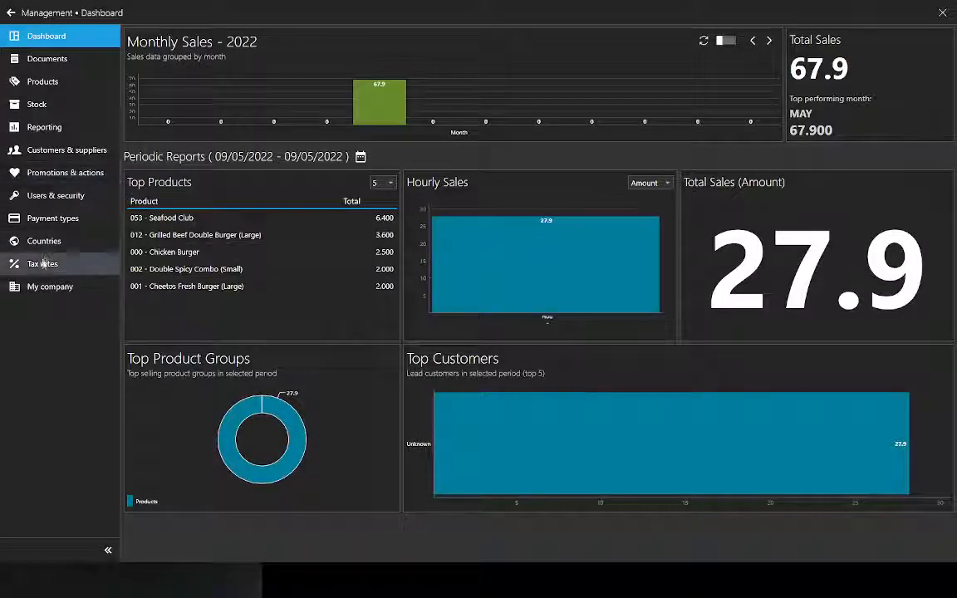
click(42, 264)
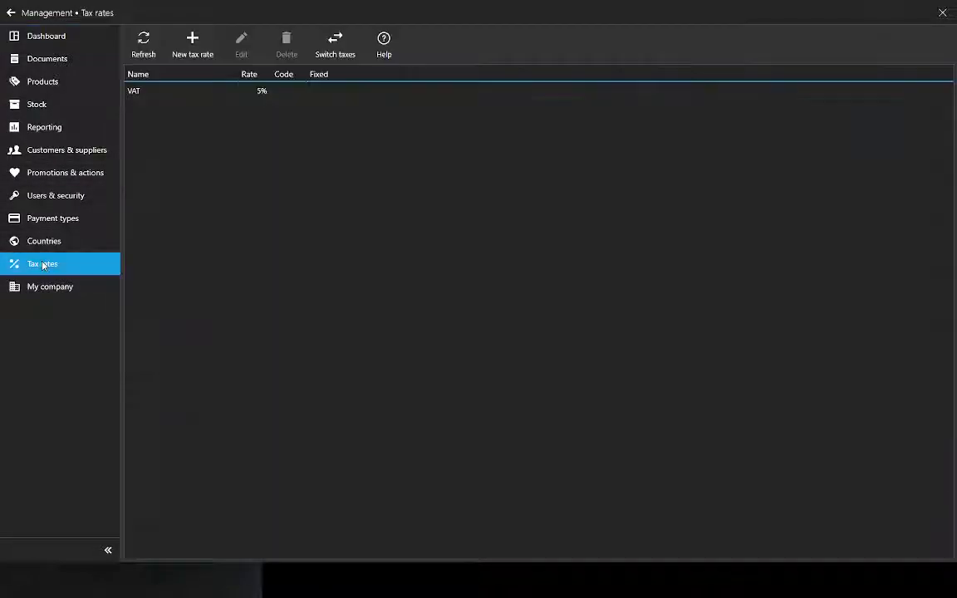
click(133, 92)
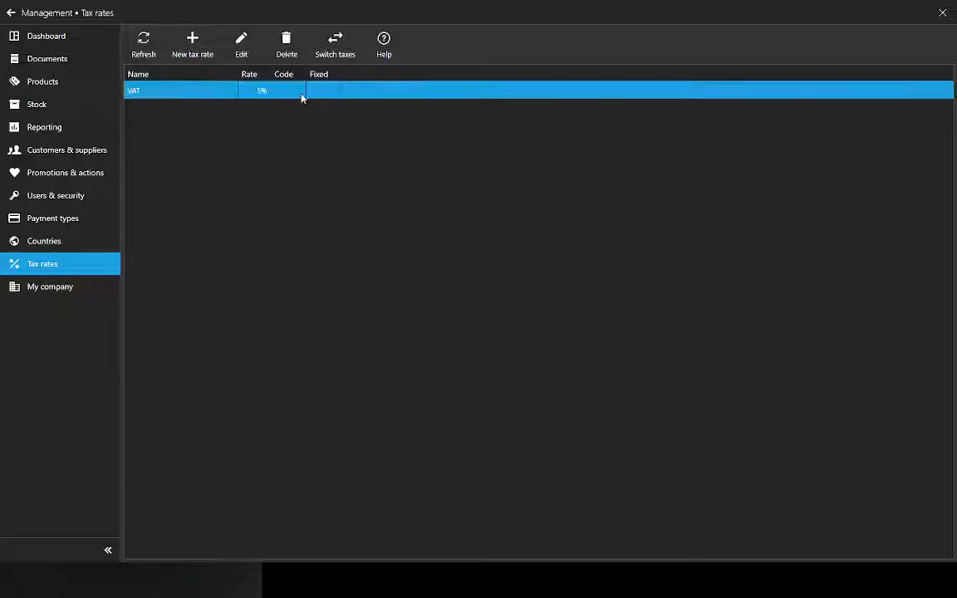
click(192, 46)
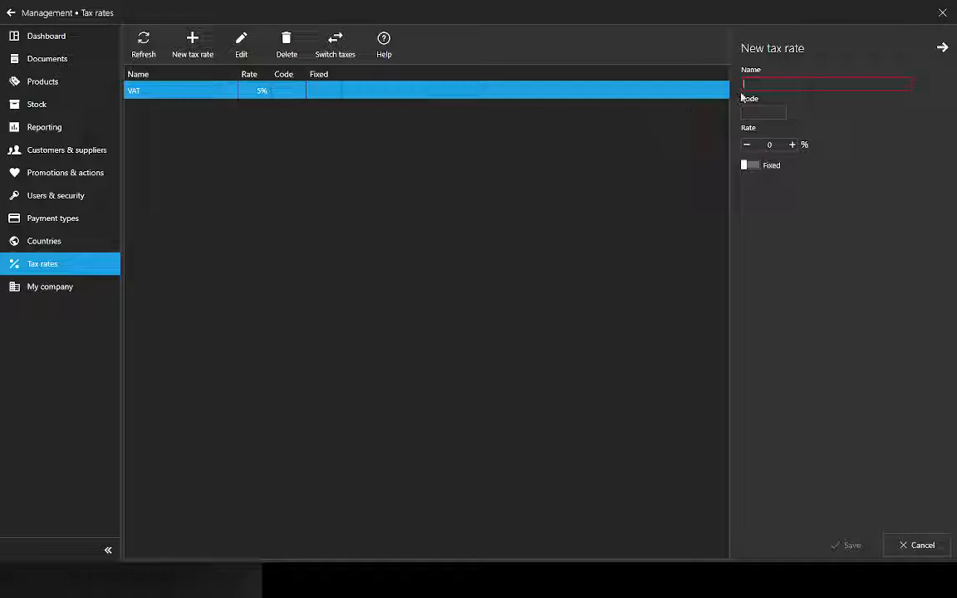
text(TAX)
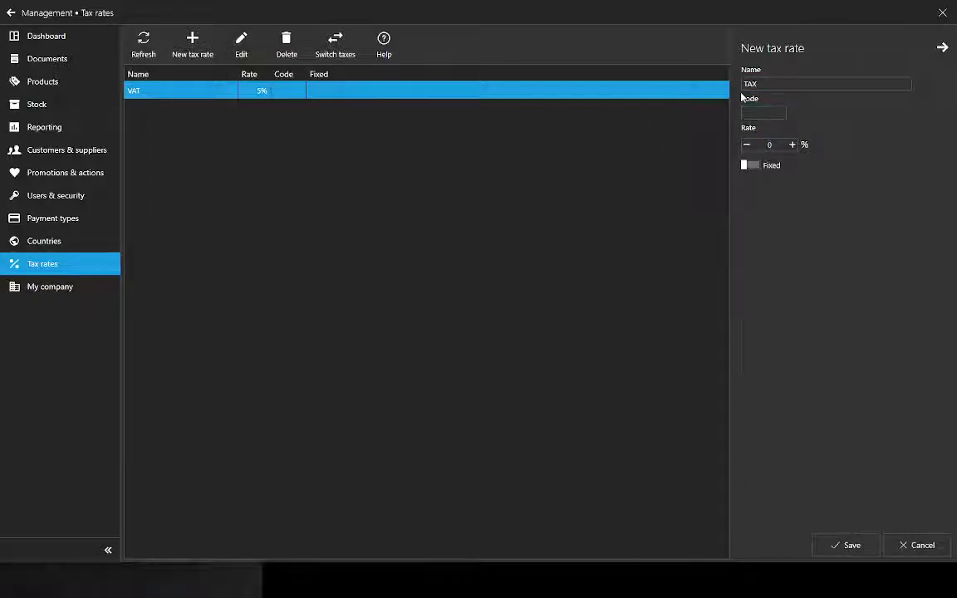
click(792, 145)
click(791, 145)
click(847, 544)
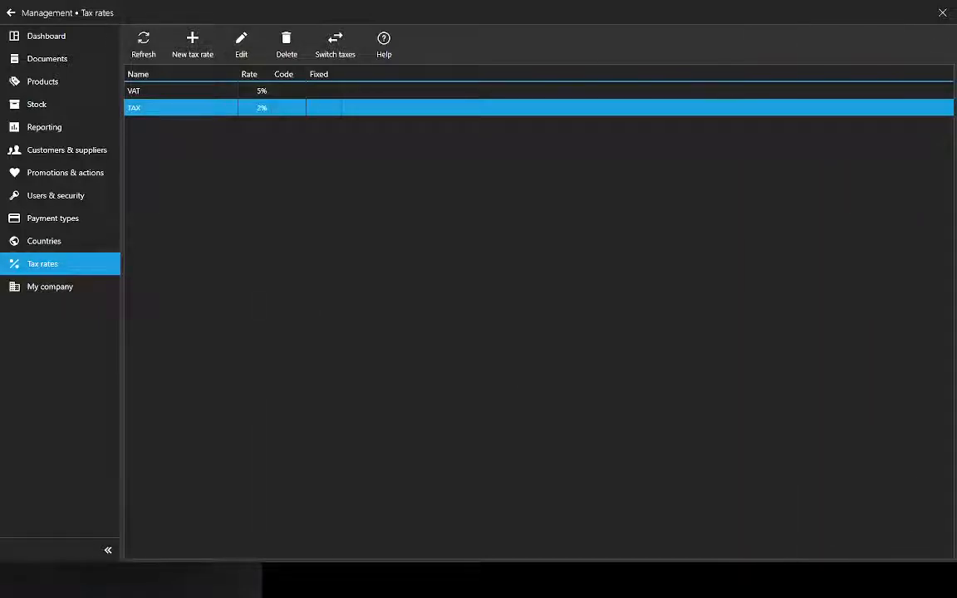
Return to the sales screen and add two 001 - Cheetos Fresh Burger (Large) to the order
click(944, 14)
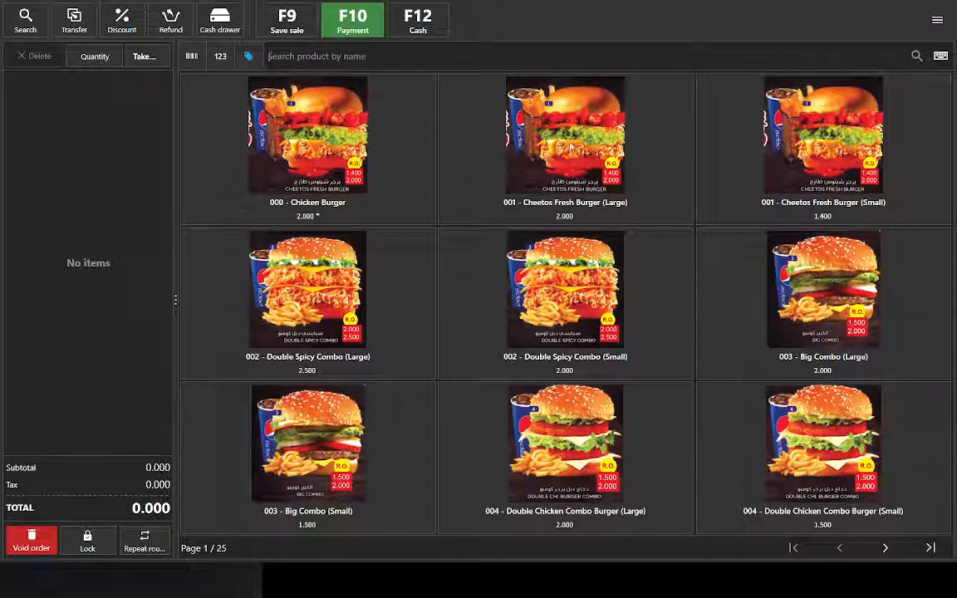
click(571, 147)
click(572, 148)
Add TAX (2%) as a second tax on the product 000 - Chicken Burger in management and save the product
click(937, 19)
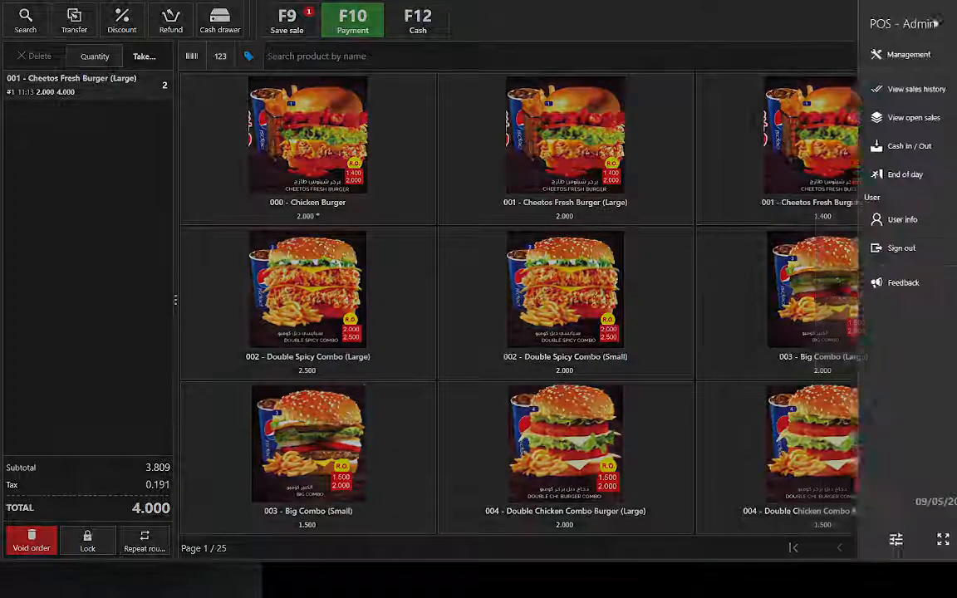
click(757, 54)
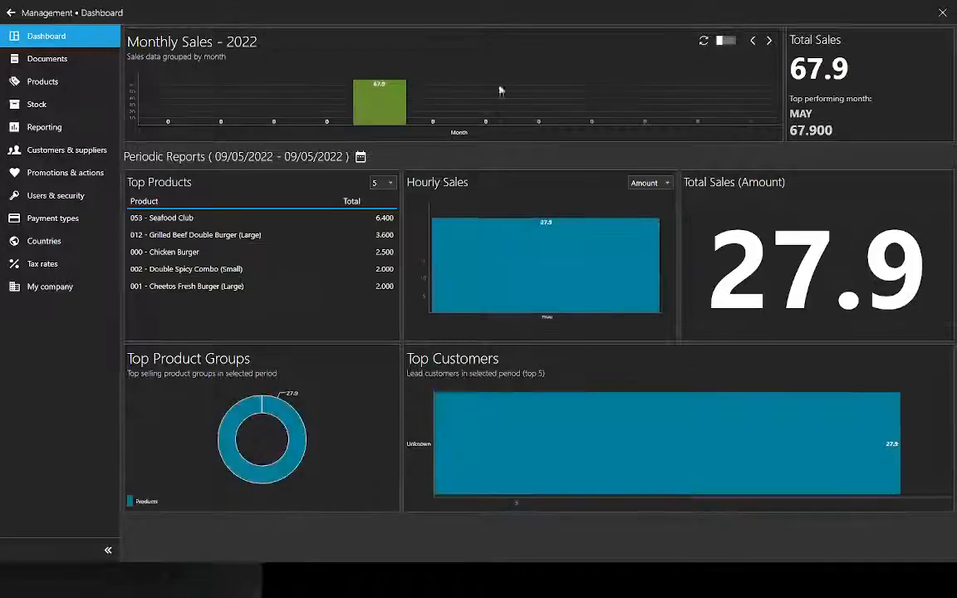
click(46, 81)
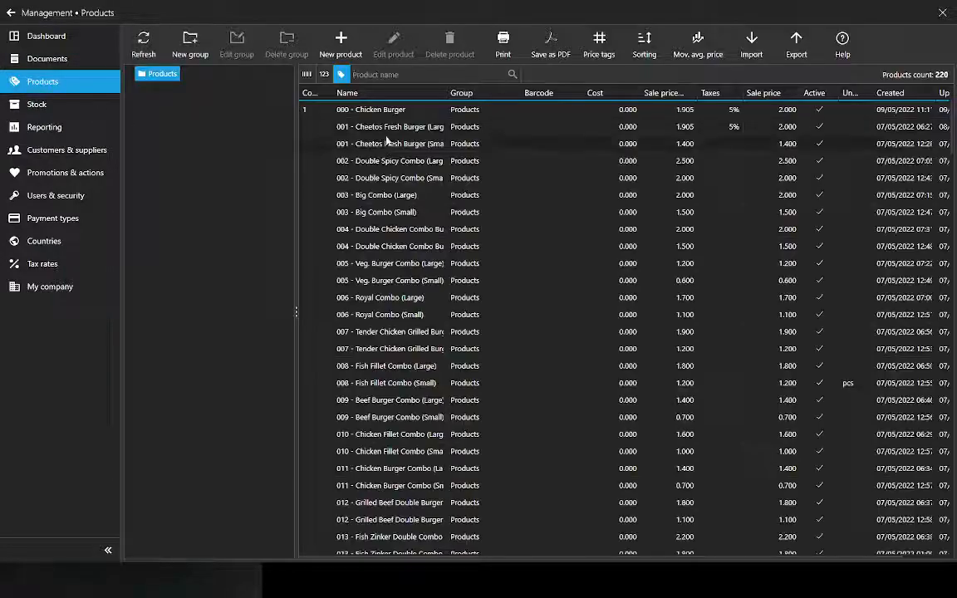
double_click(369, 109)
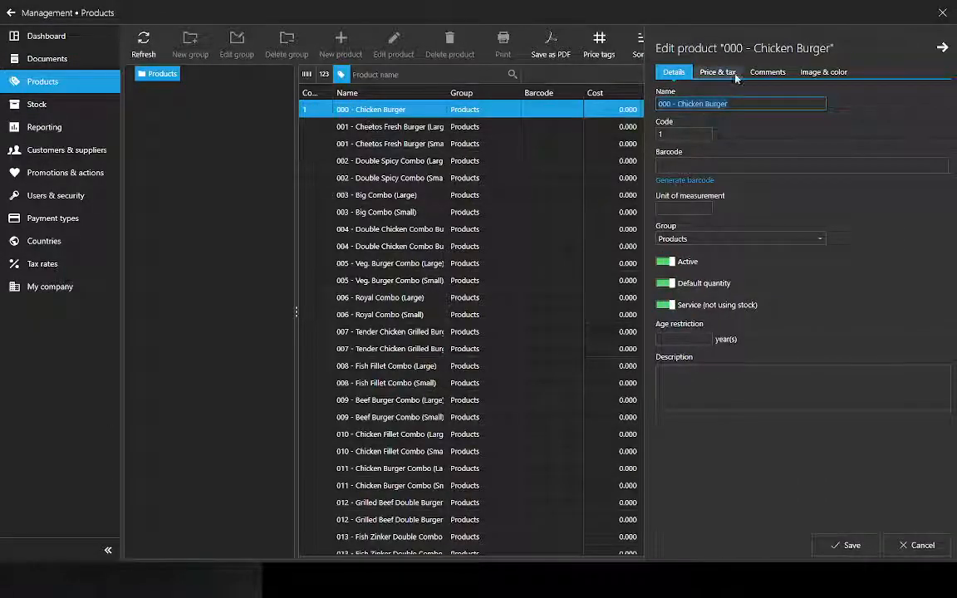
click(718, 72)
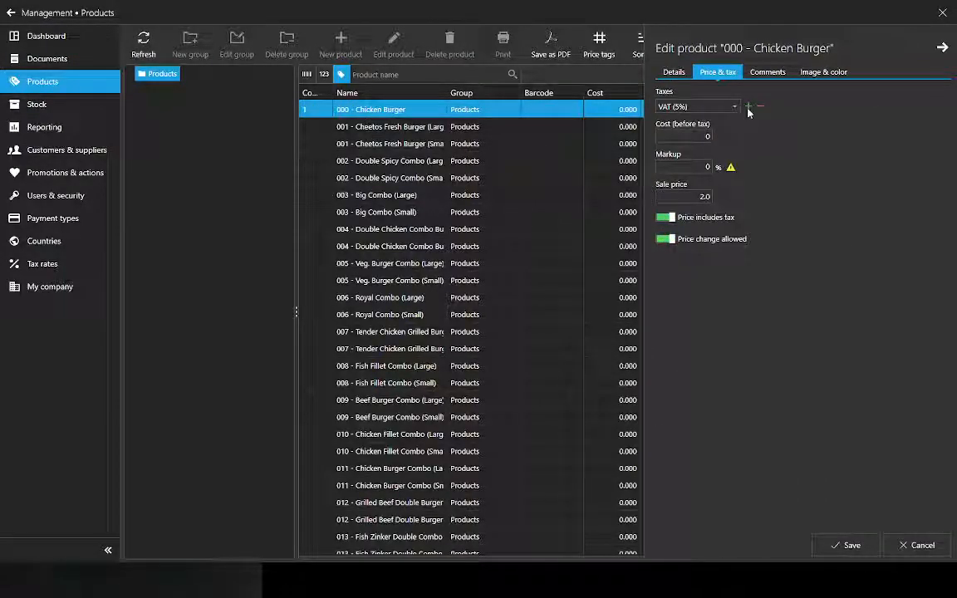
click(747, 107)
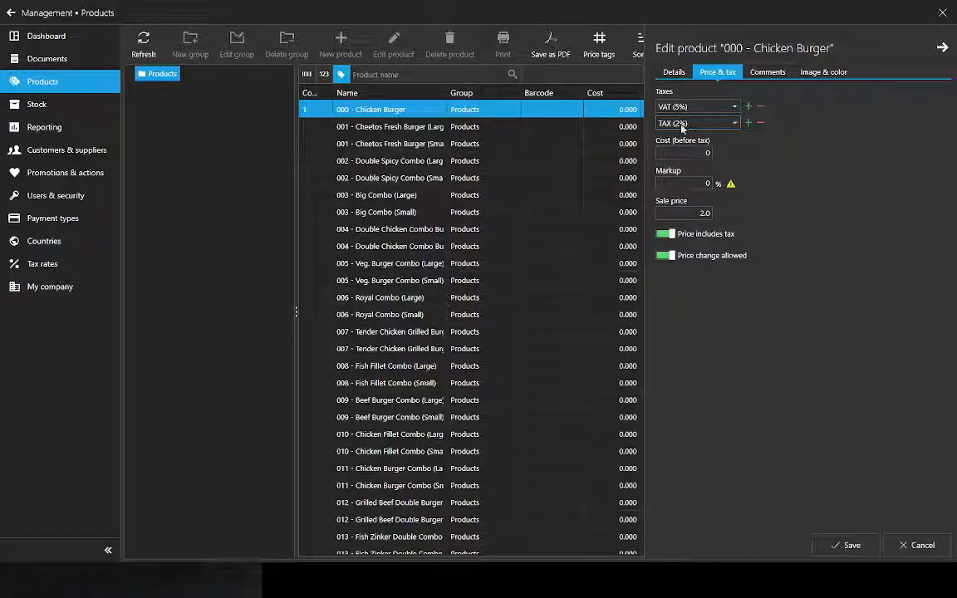
click(760, 123)
click(748, 106)
click(685, 149)
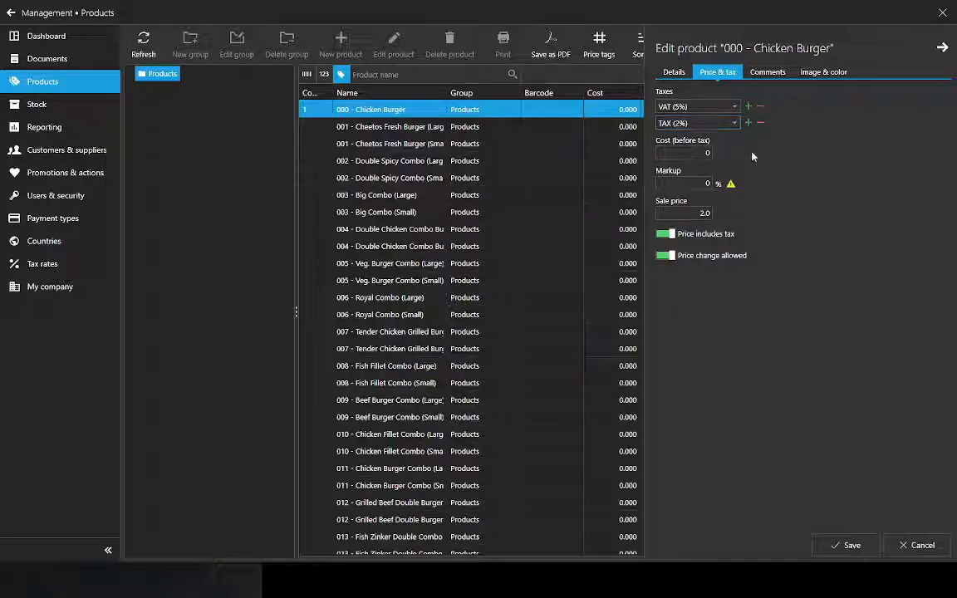
click(850, 546)
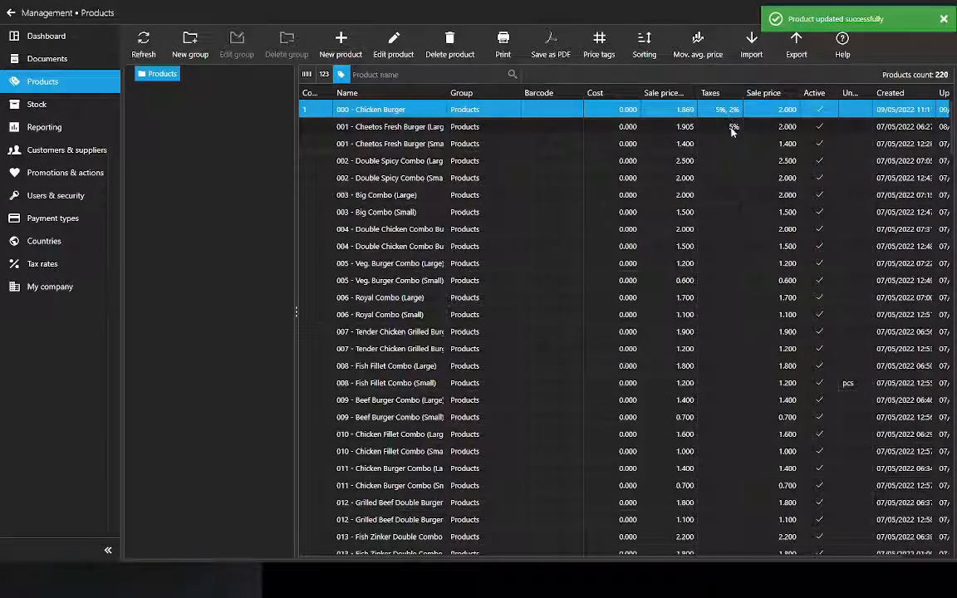
click(944, 20)
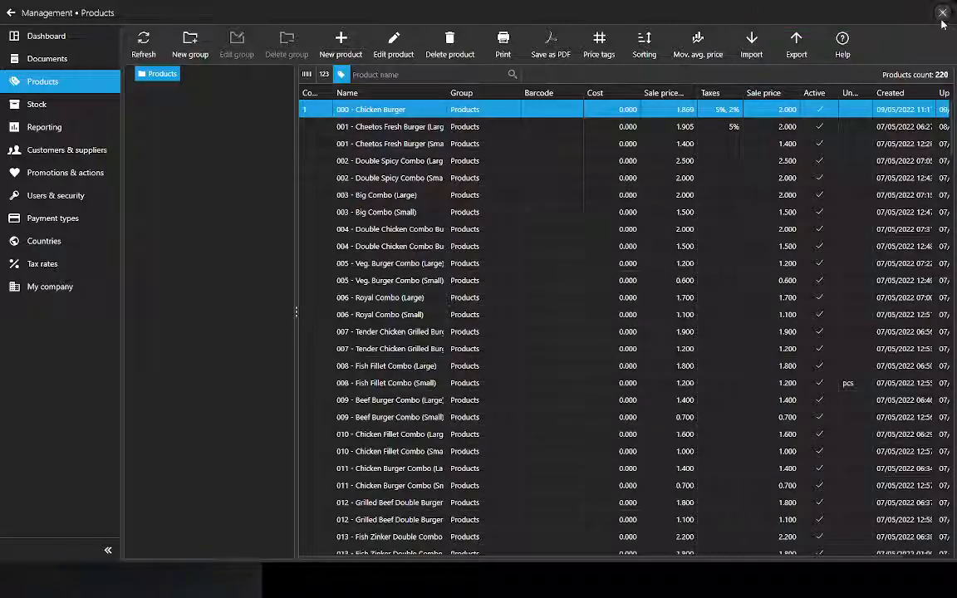
Create a new expenses document of type 100 - Purchase
click(37, 59)
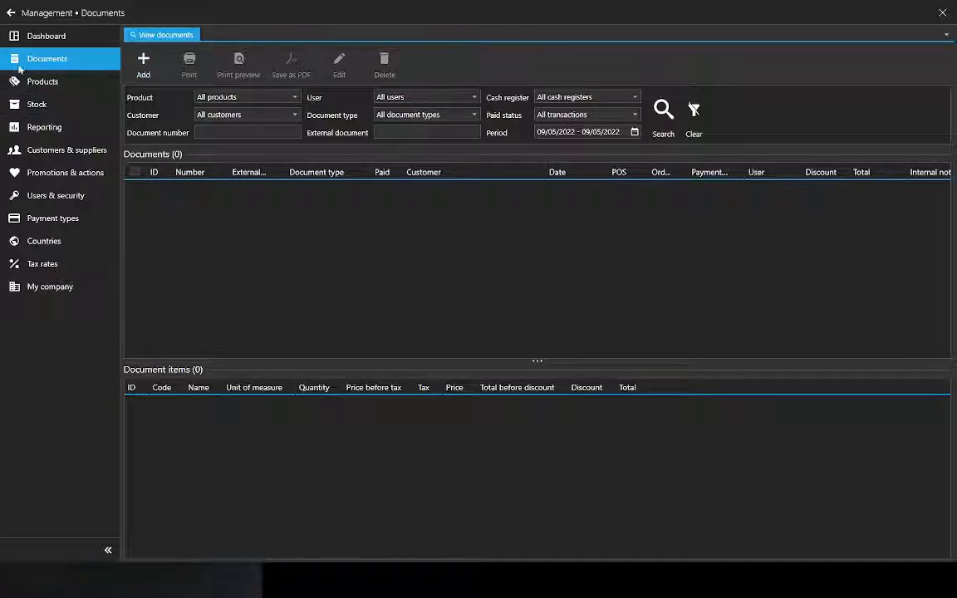
click(144, 65)
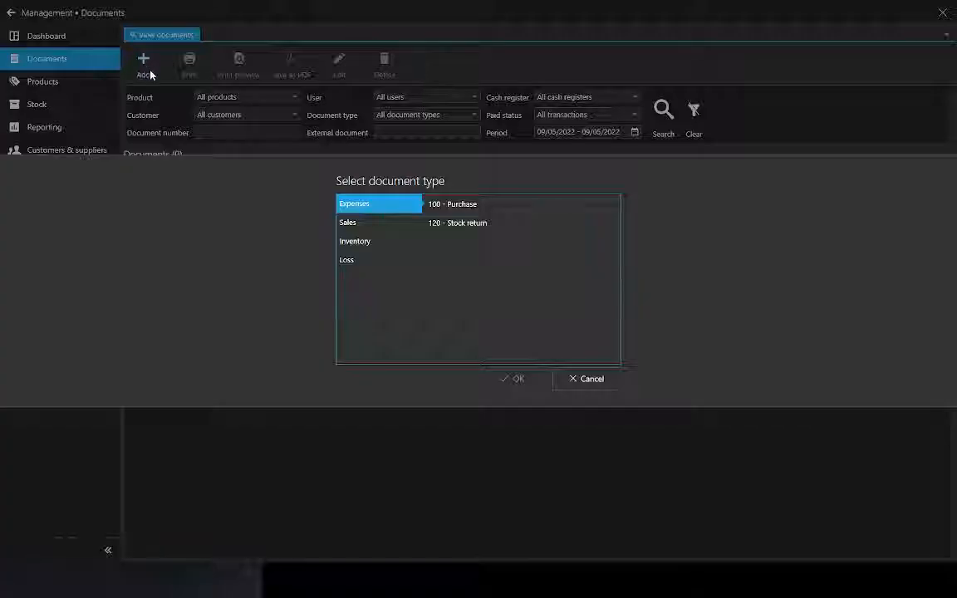
click(478, 206)
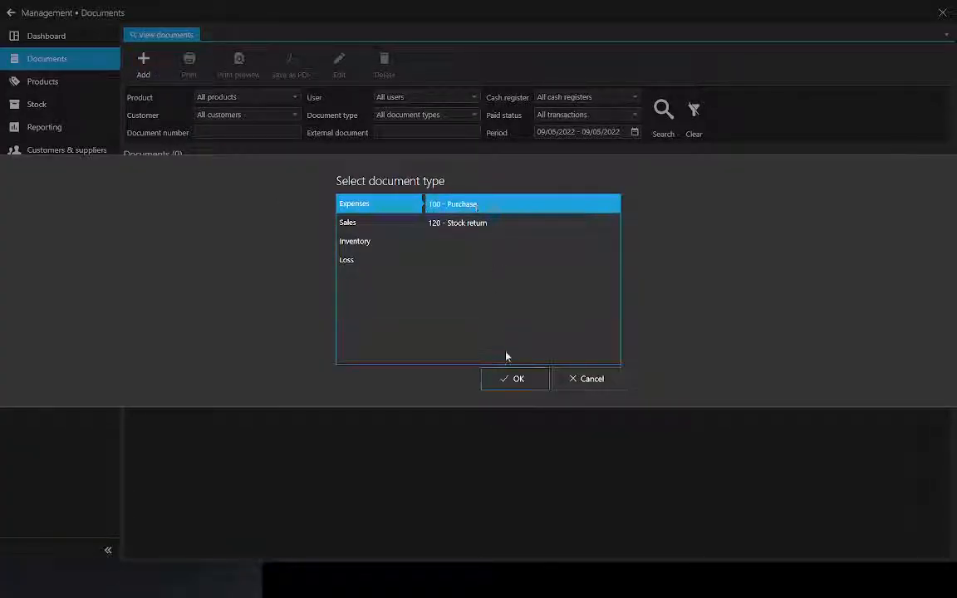
click(508, 380)
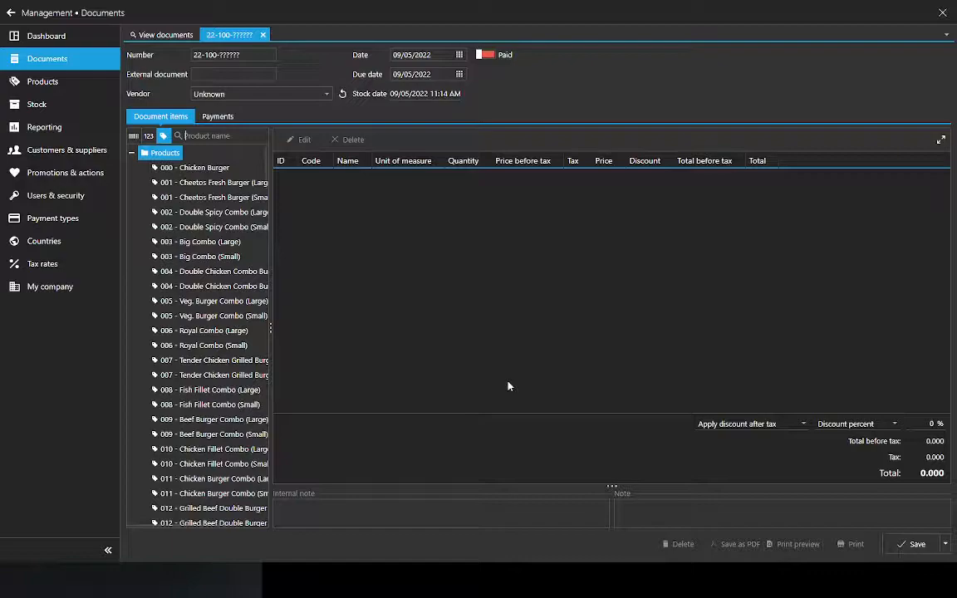
Add 102 - Mutton Kabab to the purchase document with a quantity of 10 and a price of 2
scroll(211, 190, down, 3)
scroll(211, 190, up, 3)
scroll(209, 191, down, 8)
scroll(194, 273, down, 15)
scroll(193, 273, down, 15)
scroll(192, 273, down, 12)
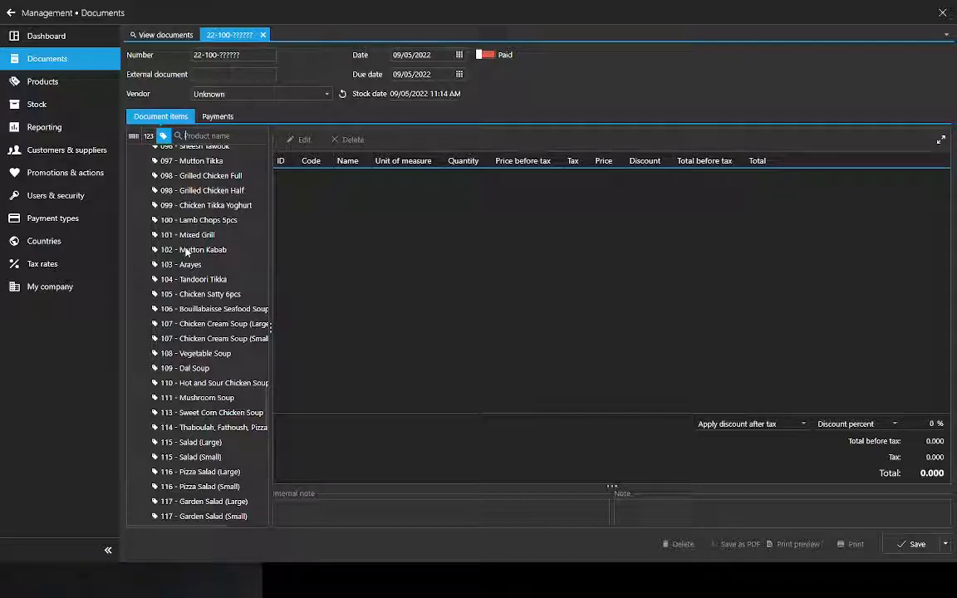
click(186, 250)
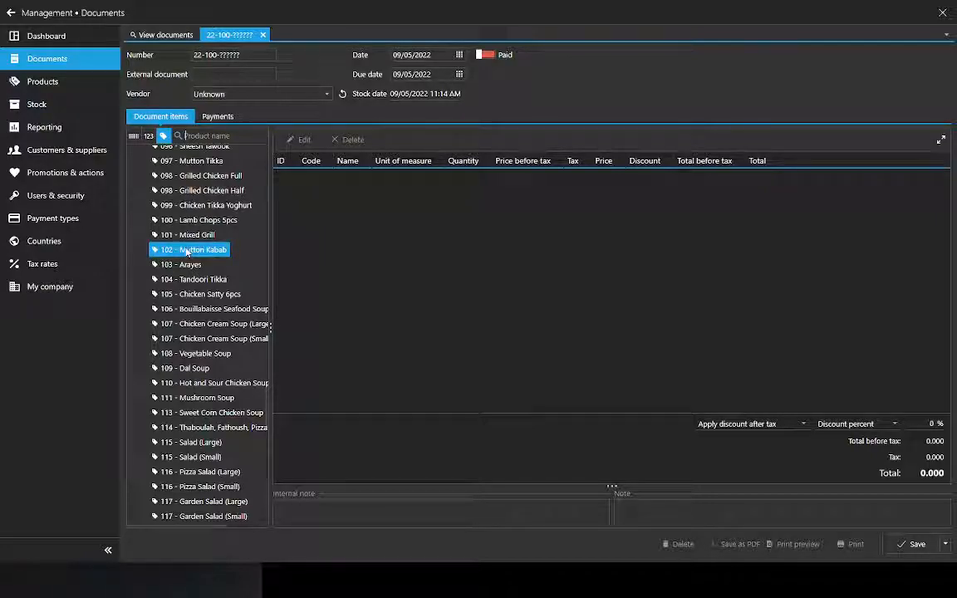
double_click(187, 250)
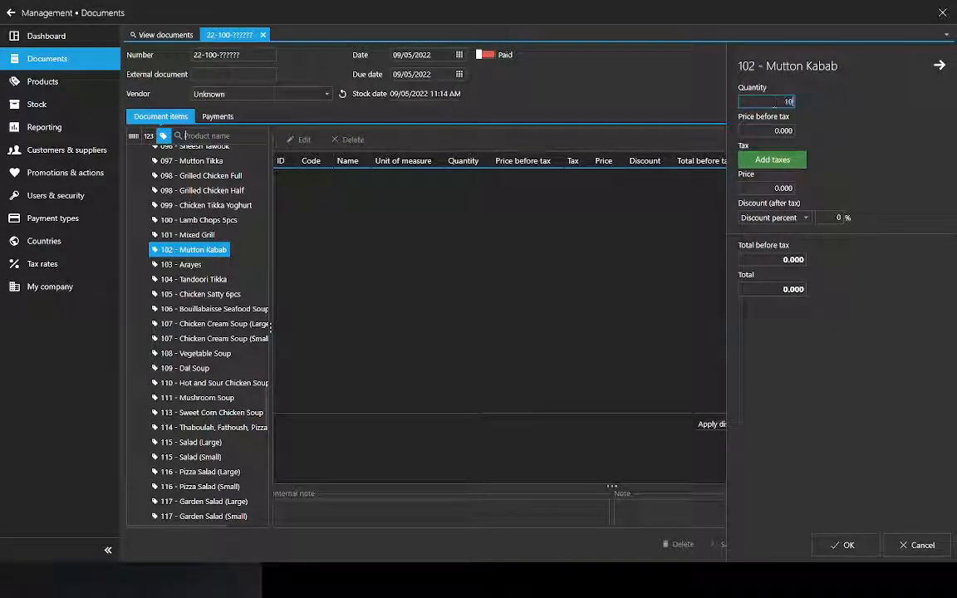
click(773, 188)
text(2)
key(Return)
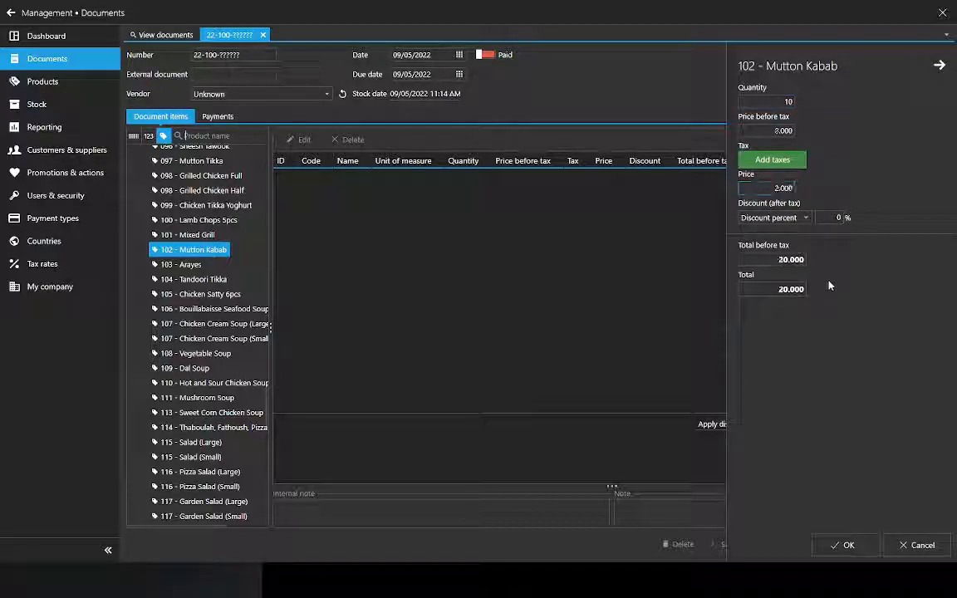
click(844, 546)
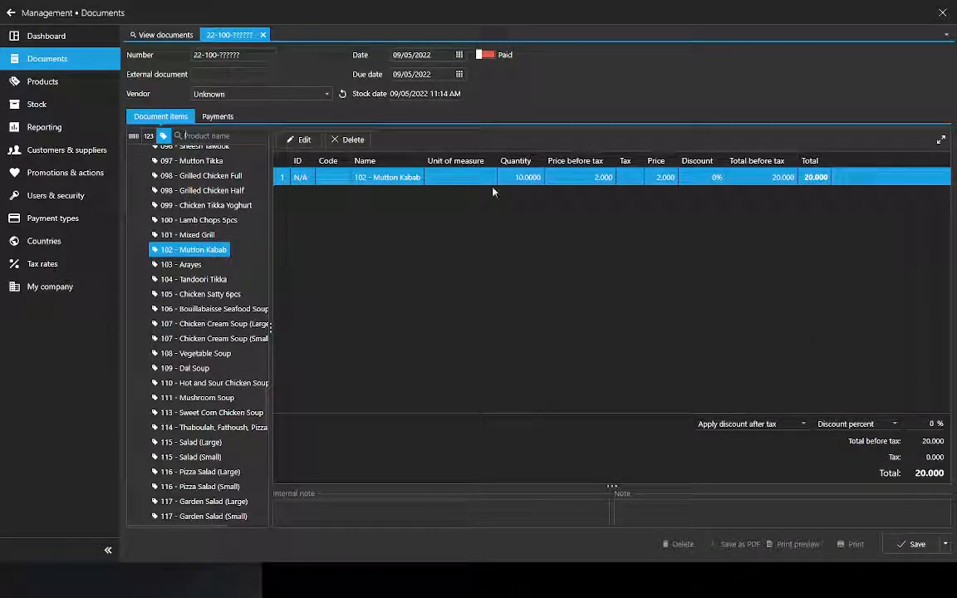
Mark the purchase document as paid, save it and return to the sales screen
click(487, 55)
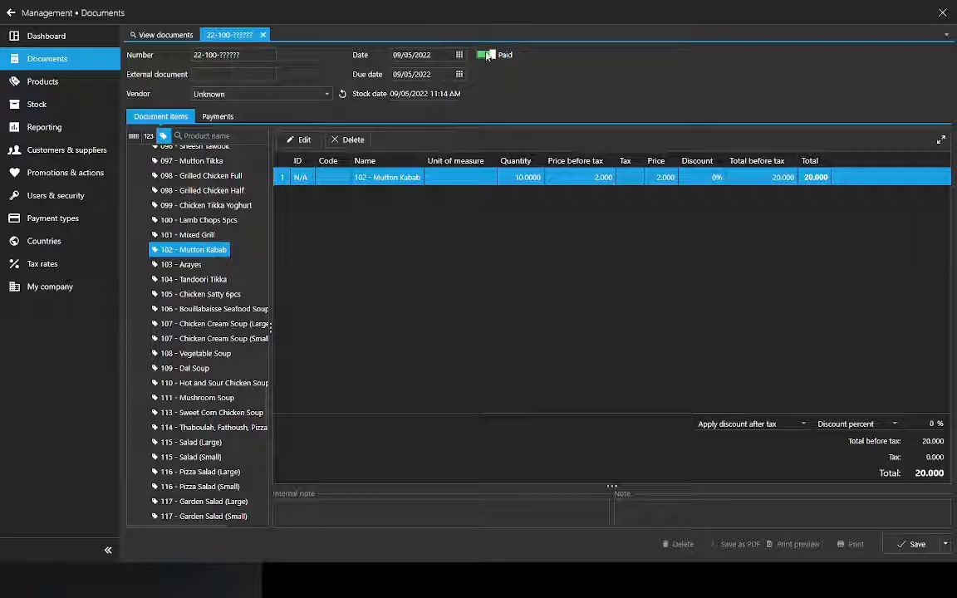
click(917, 545)
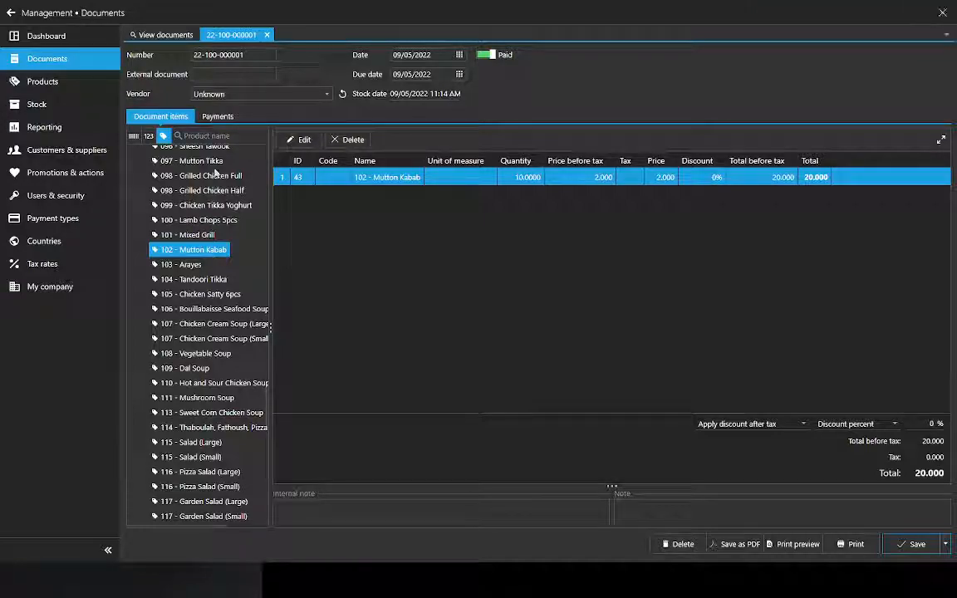
click(944, 14)
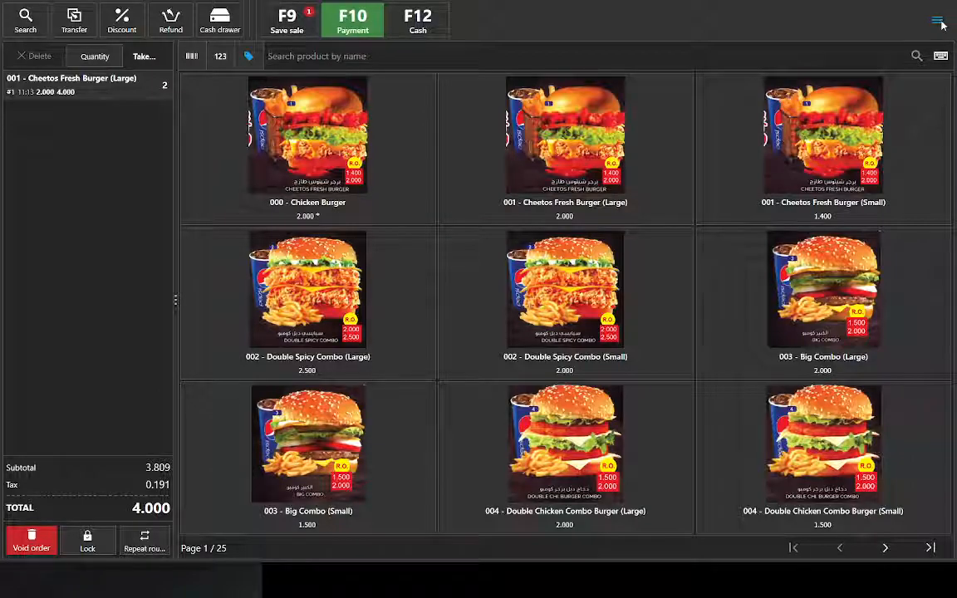
Start a new product in management named Cold Drink with pcs as its unit of measurement
click(939, 22)
click(837, 55)
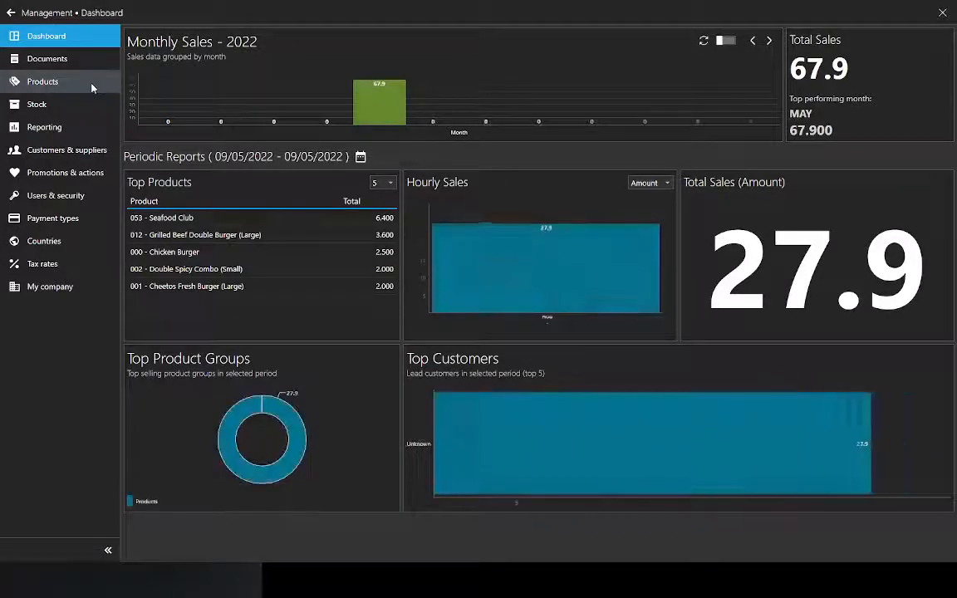
click(86, 83)
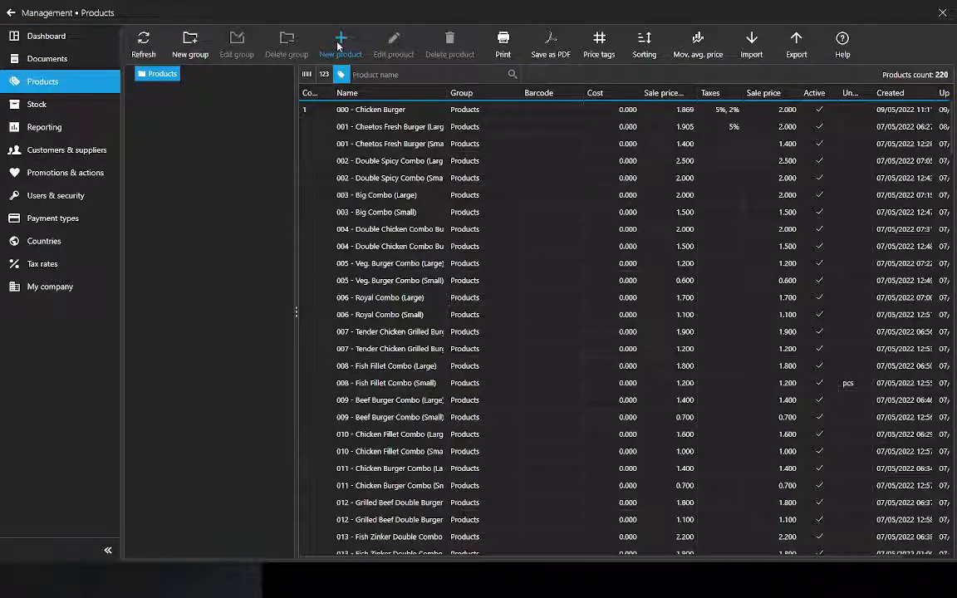
click(338, 46)
text(Cold Drink)
click(683, 208)
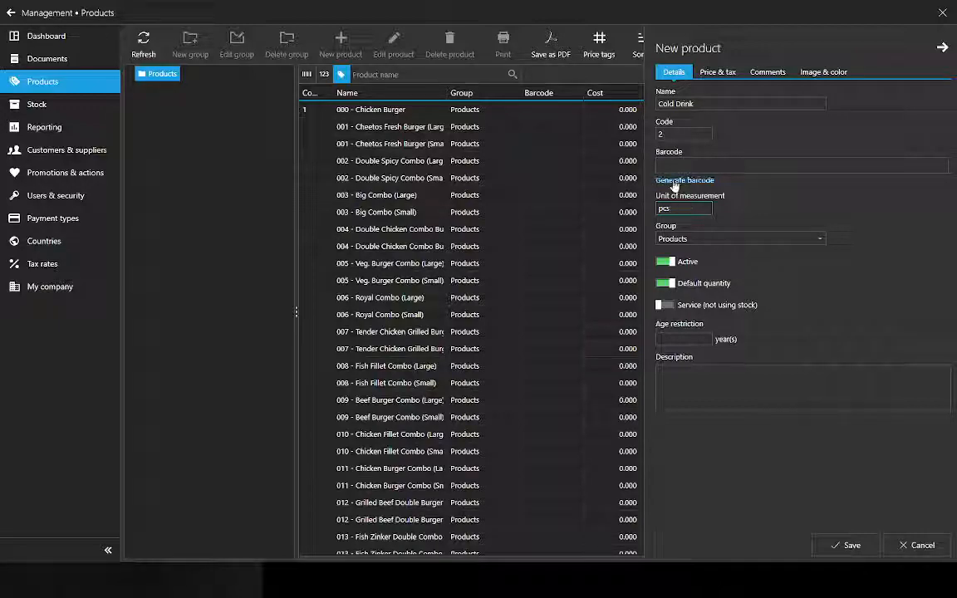
Set the Cold Drink sale price to 0.300, add the VAT (5%) tax and save the product
click(725, 72)
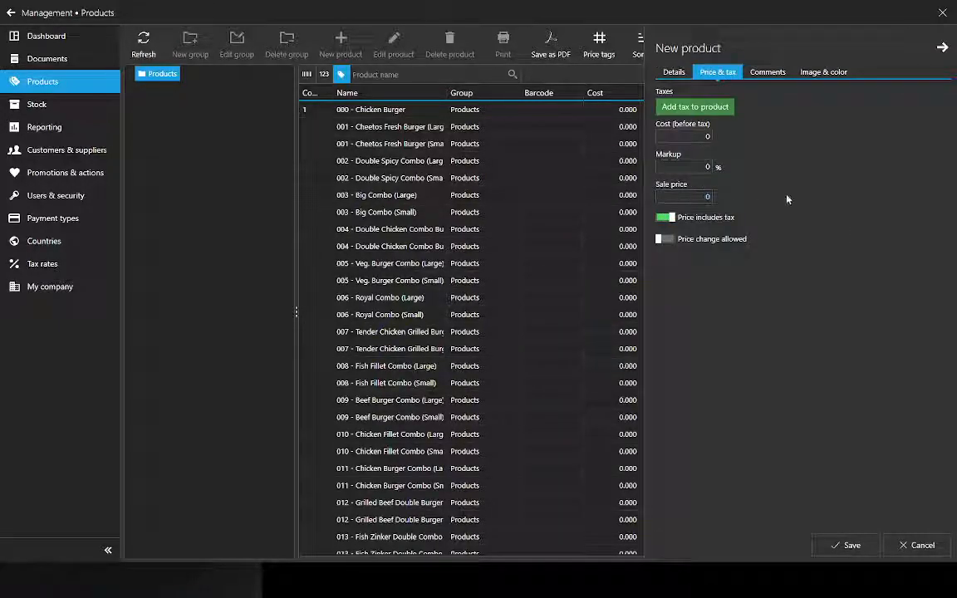
text(.300)
click(724, 106)
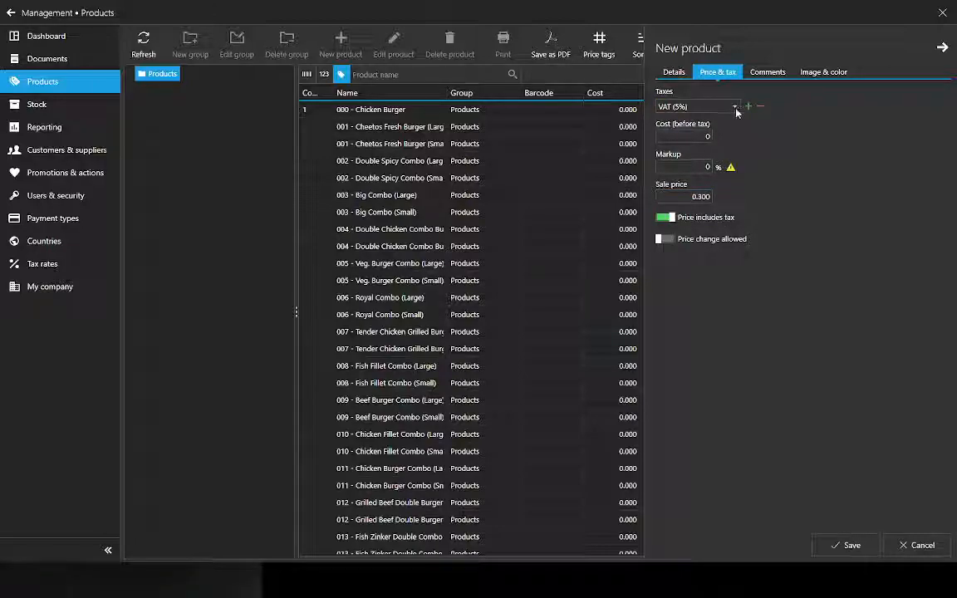
click(767, 71)
click(823, 71)
click(671, 72)
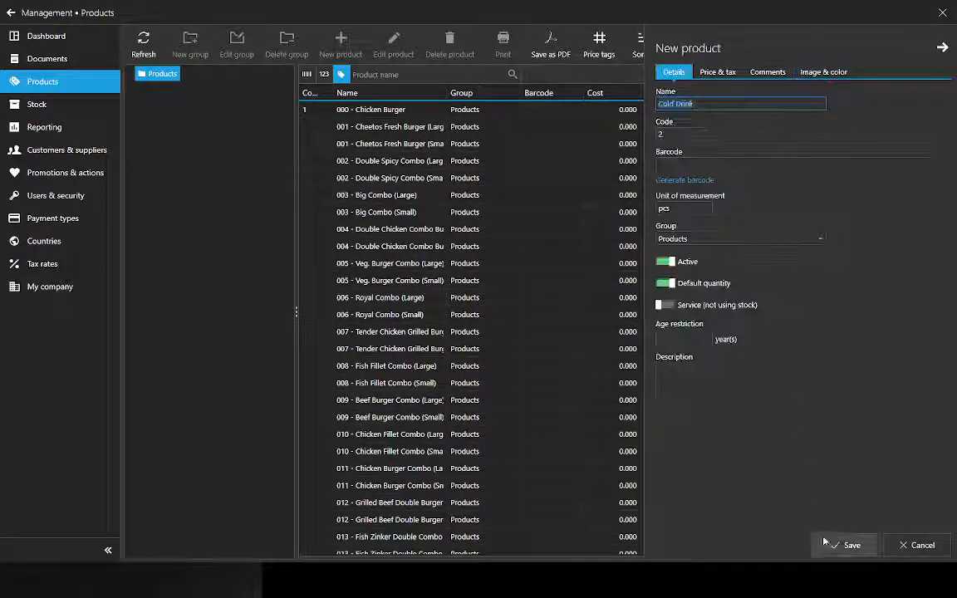
click(849, 546)
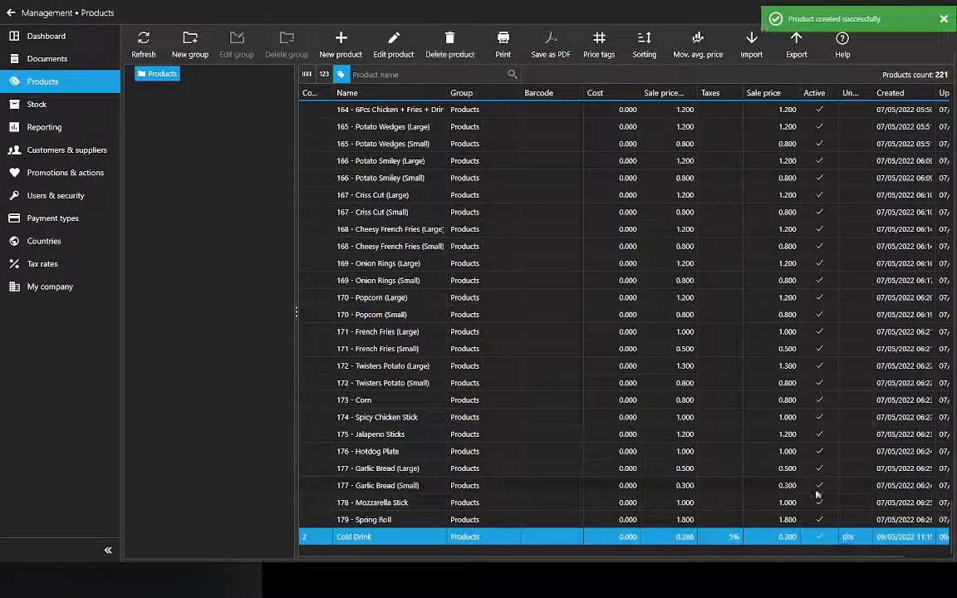
Create another expenses document of type 100 - Purchase
click(55, 58)
click(143, 60)
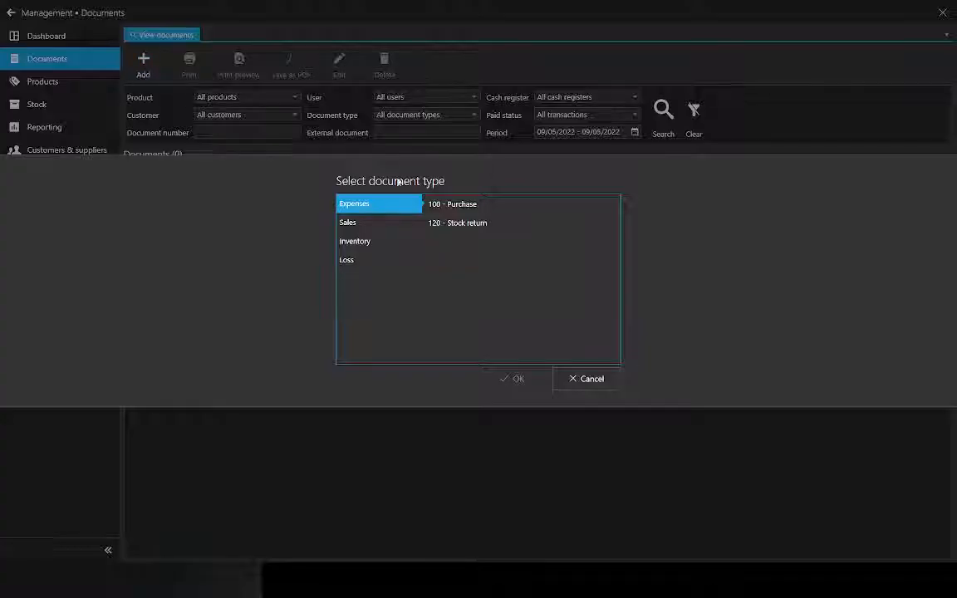
click(442, 203)
click(510, 380)
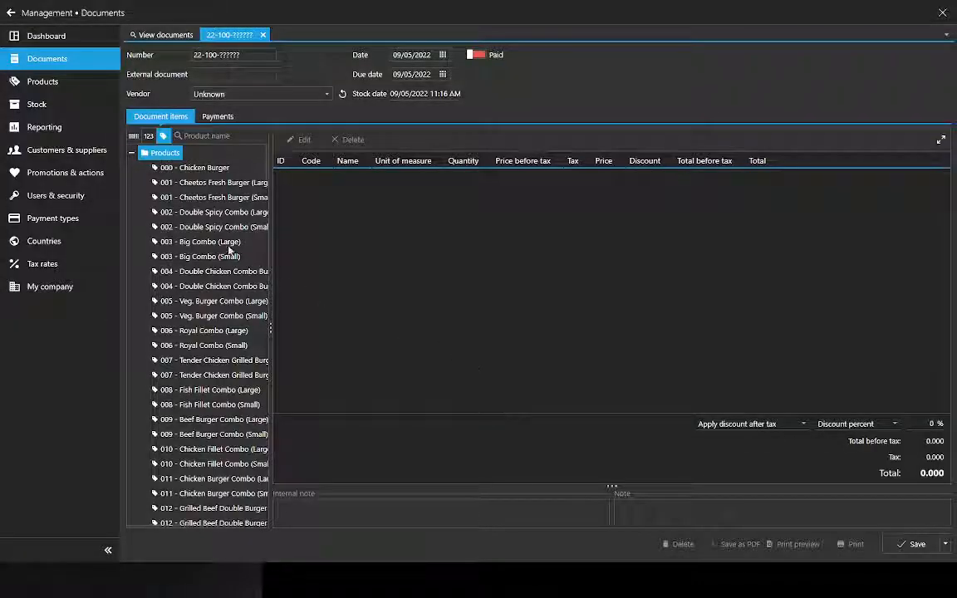
Add Cold Drink to the purchase document with a quantity of 200 and a price of 0.2
click(187, 136)
text(cold)
double_click(124, 152)
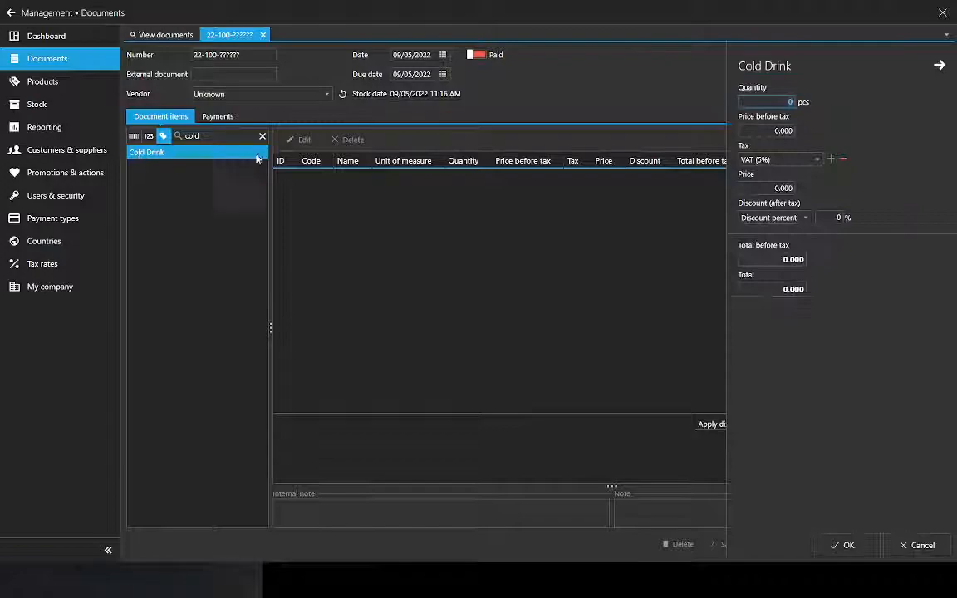
text(200)
click(771, 188)
text(0.2)
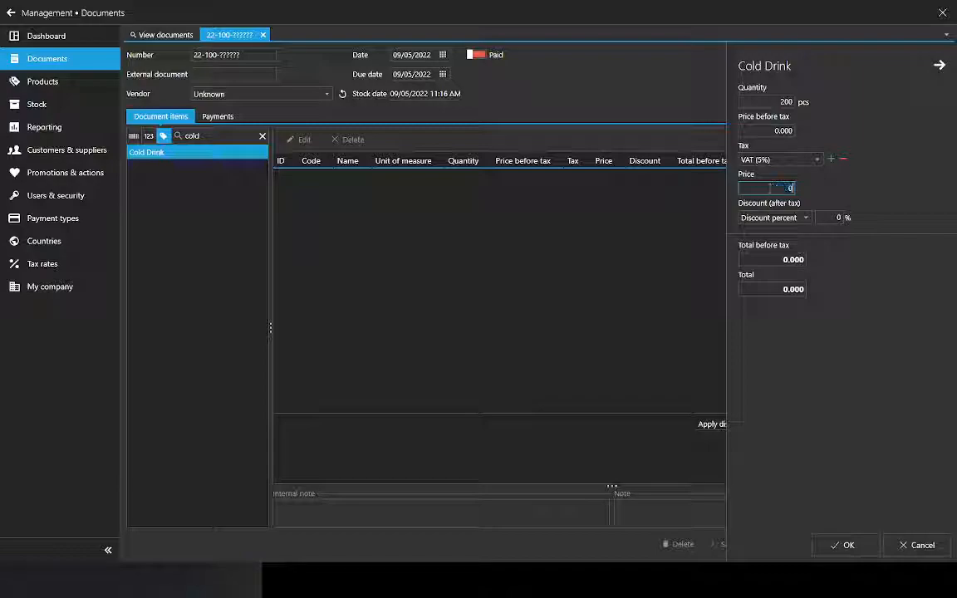
click(830, 199)
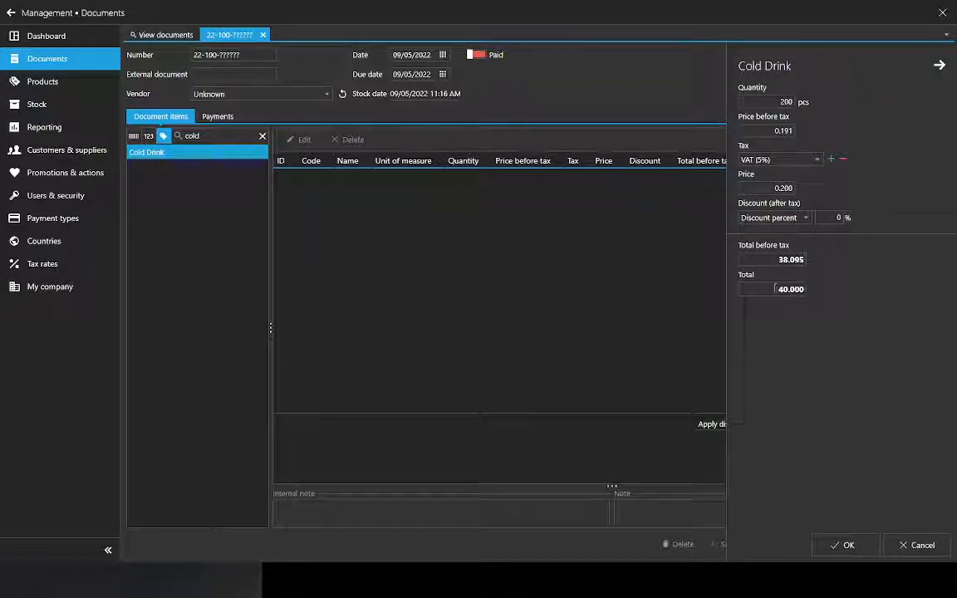
click(844, 545)
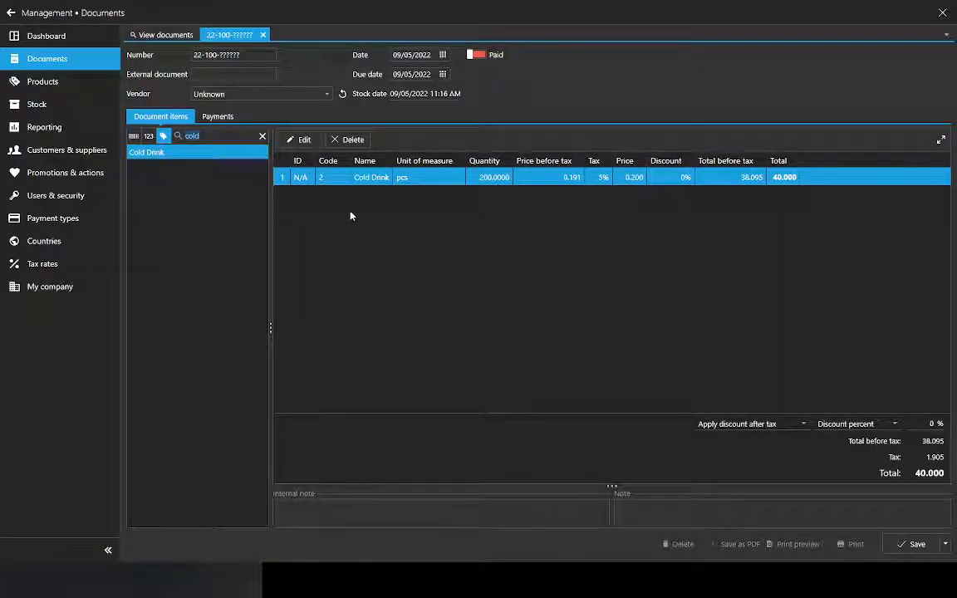
Mark the Cold Drink purchase document as paid and save it
click(476, 55)
click(906, 544)
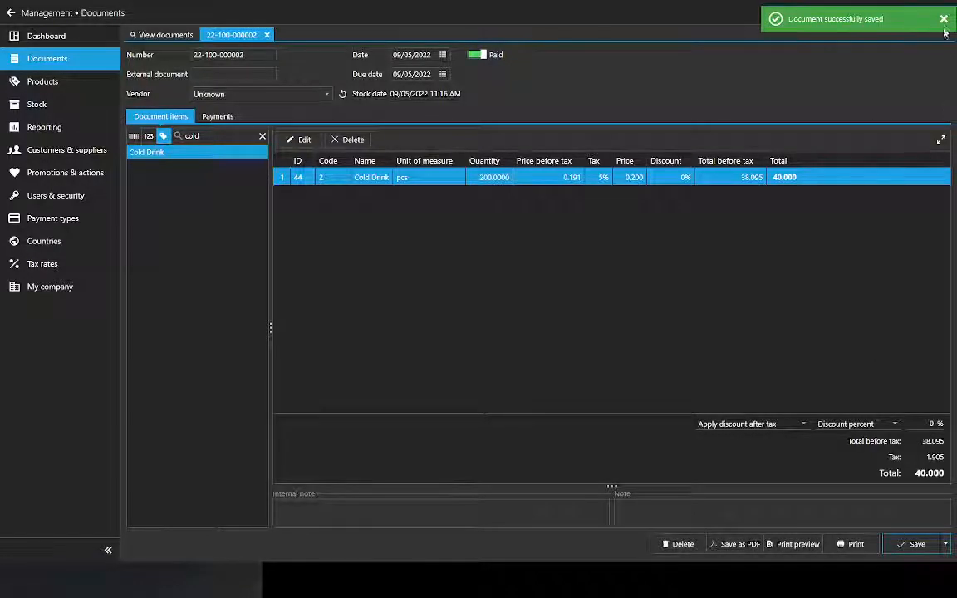
click(943, 19)
Check the quantity of Cold Drink in the stock list
click(43, 81)
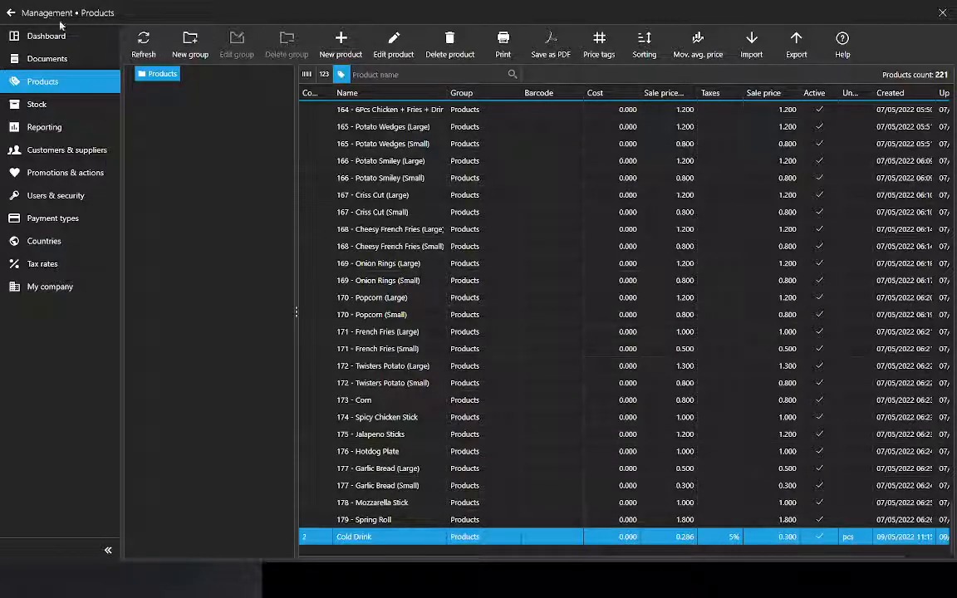
click(42, 104)
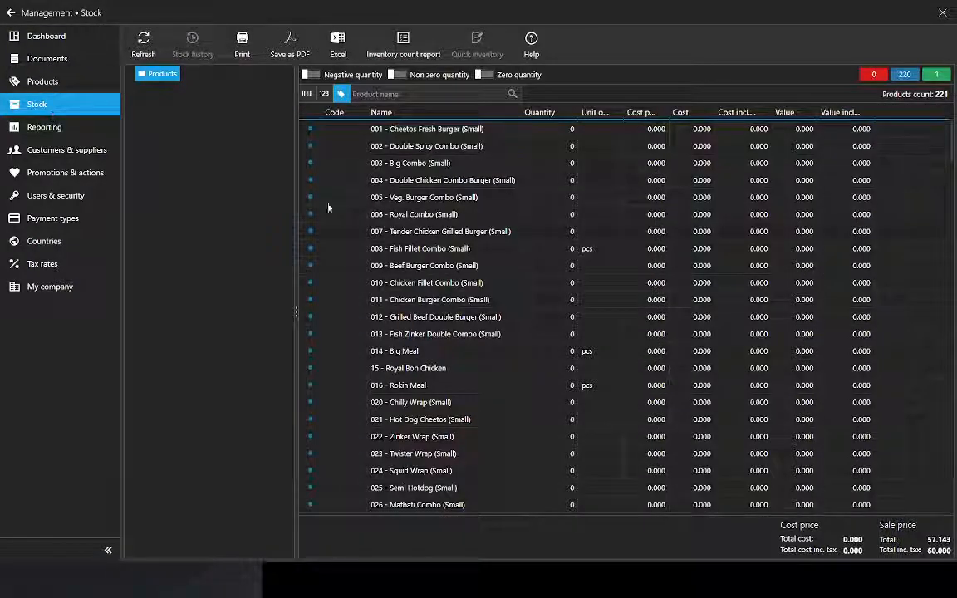
scroll(947, 155, down, 1)
drag(951, 155, 952, 497)
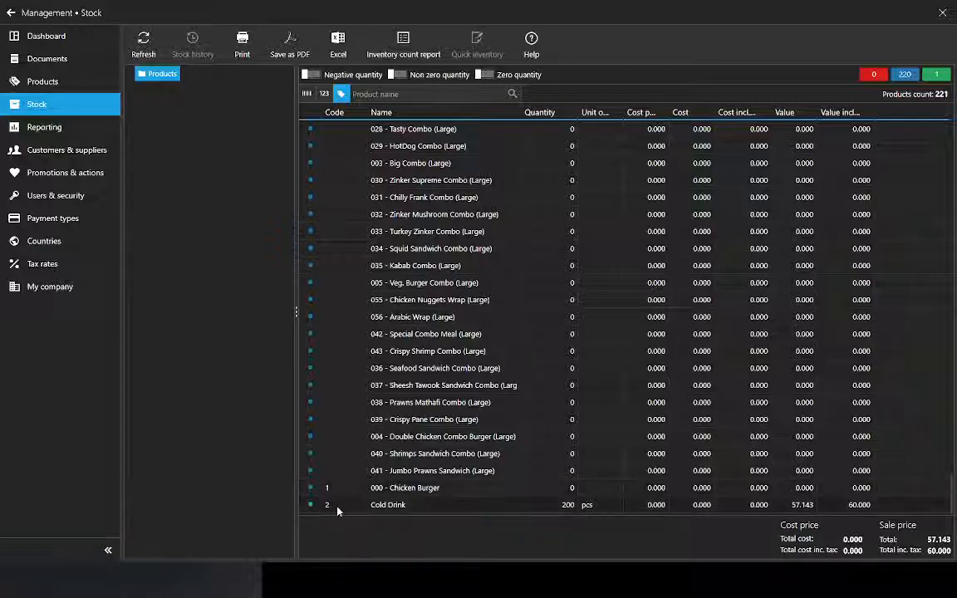
click(567, 506)
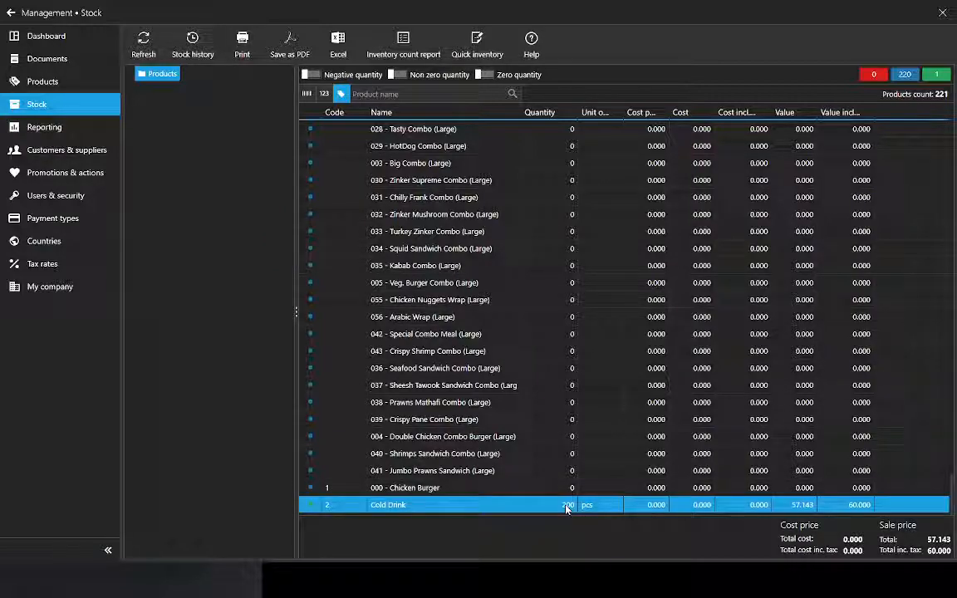
Return to the sales screen and add five Cold Drinks to the current order
click(944, 14)
click(348, 56)
text(cold)
click(299, 141)
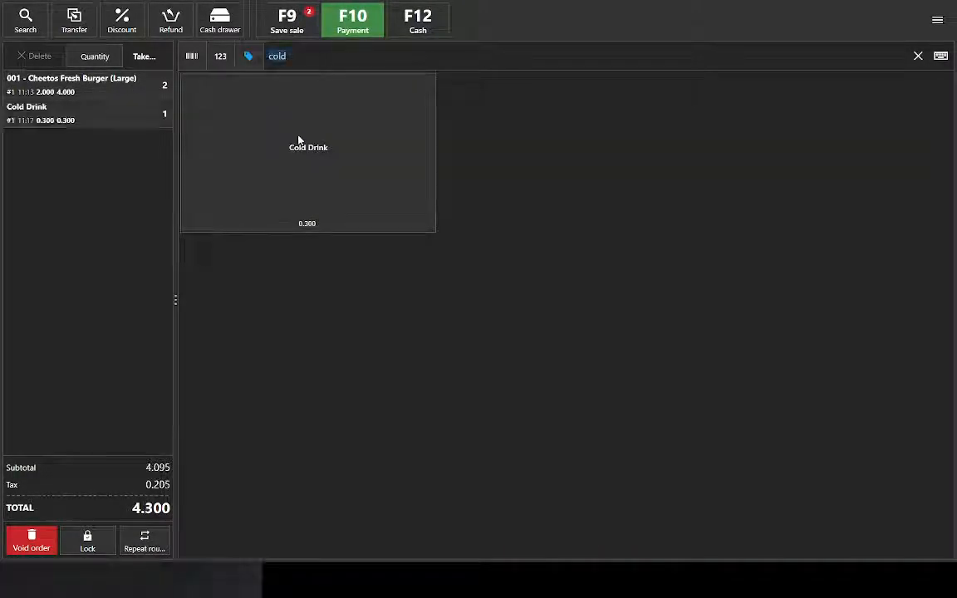
click(299, 141)
click(299, 141)
click(299, 141)
click(299, 141)
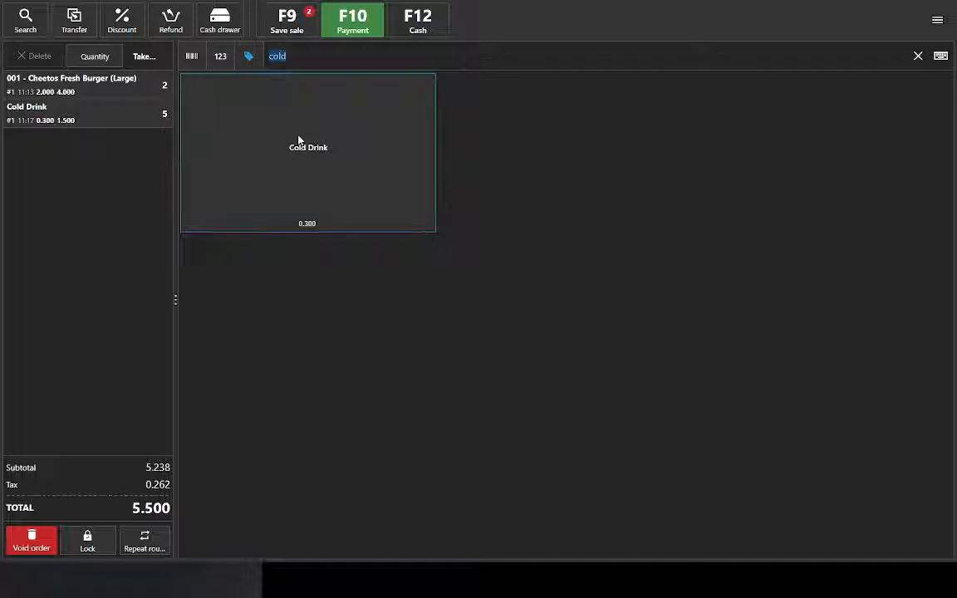
Complete the order as a cash payment without issuing a receipt
click(415, 28)
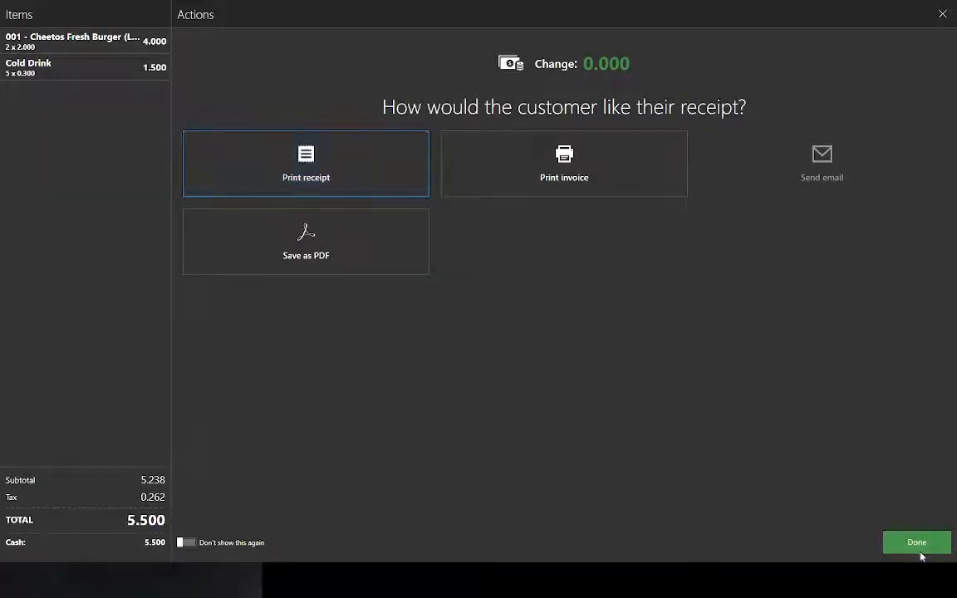
click(919, 551)
click(53, 66)
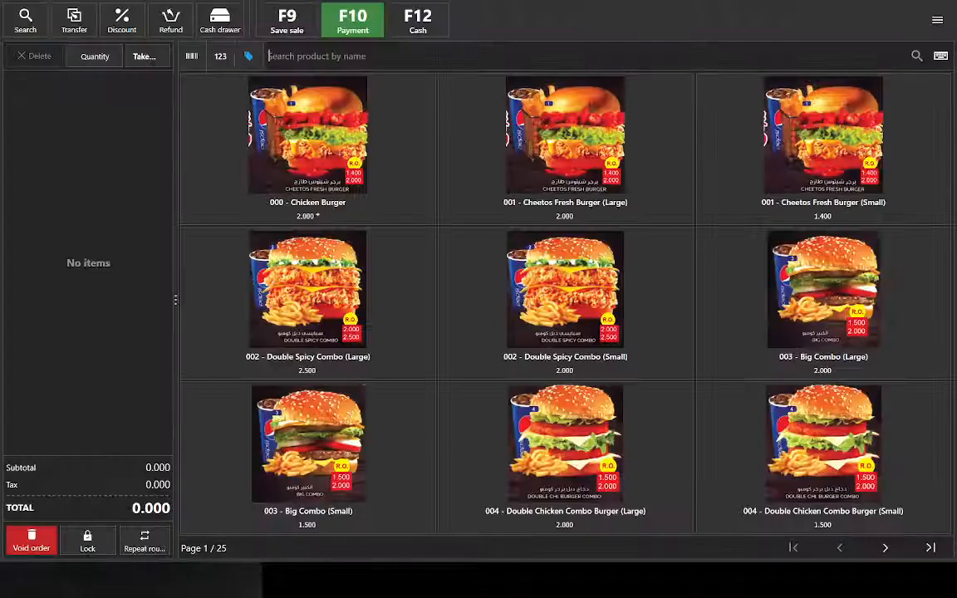
Check the Cold Drink quantity in management's stock list after the sale and view its stock history
click(937, 20)
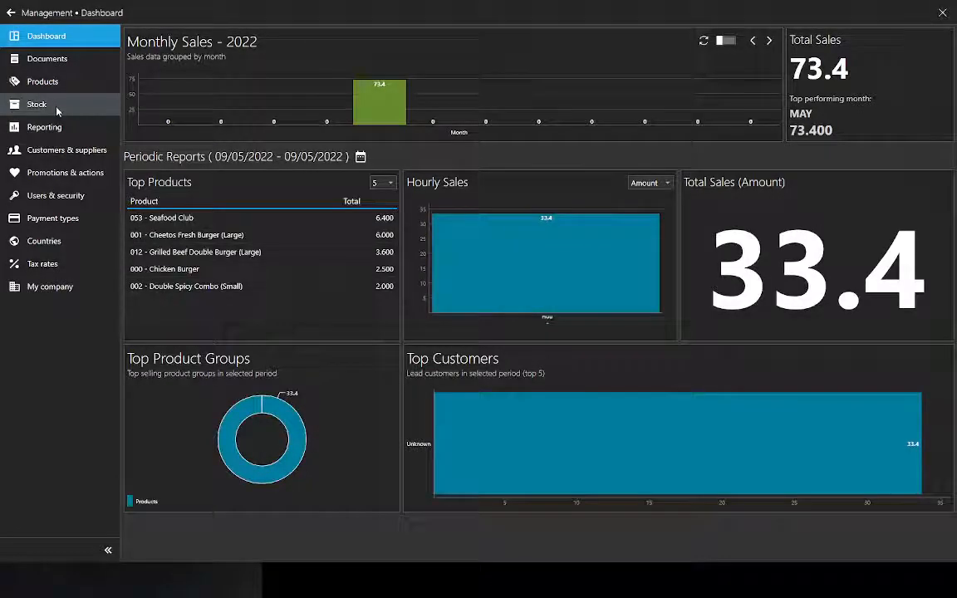
click(57, 104)
scroll(479, 364, down, 8)
drag(953, 212, 954, 561)
click(389, 505)
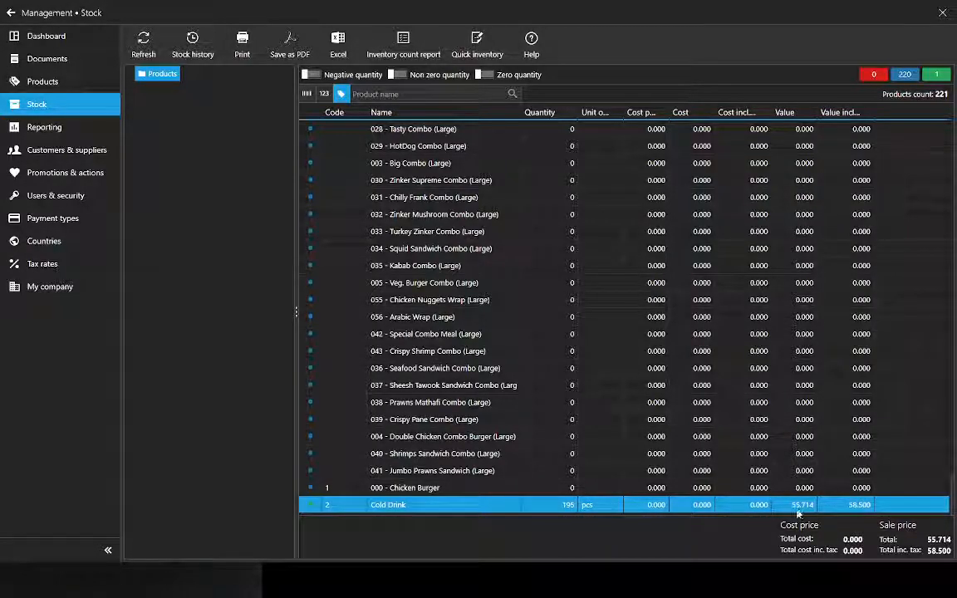
double_click(388, 509)
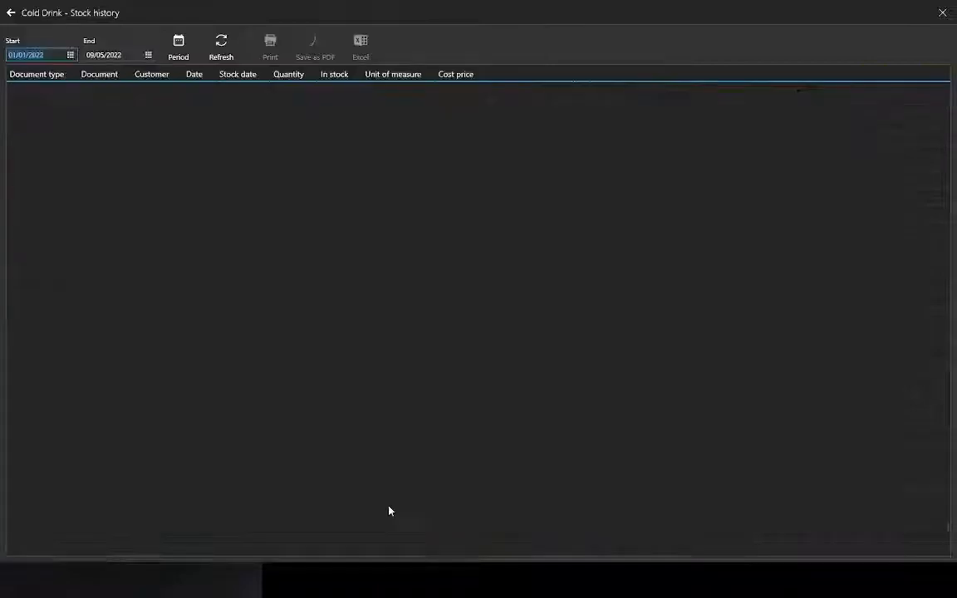
click(942, 13)
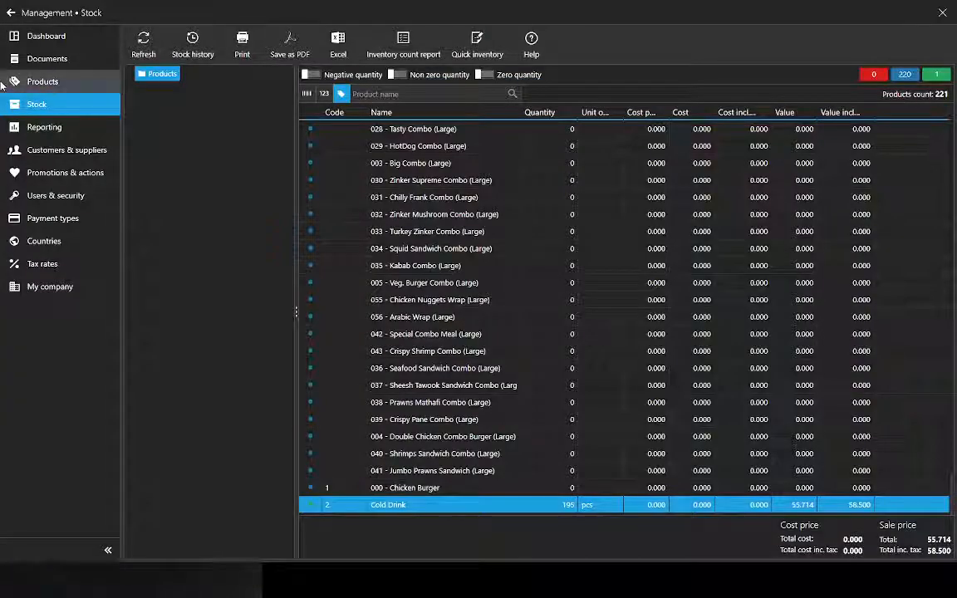
Review the details and group assignment of the Cold Drink product, closing it without changes
click(43, 81)
scroll(416, 366, down, 5)
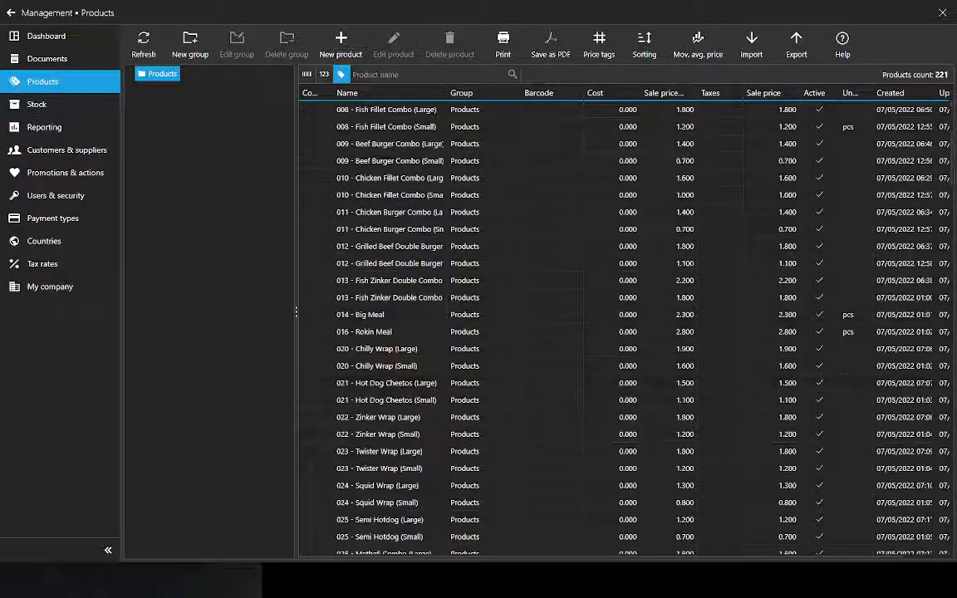
drag(950, 175, 950, 539)
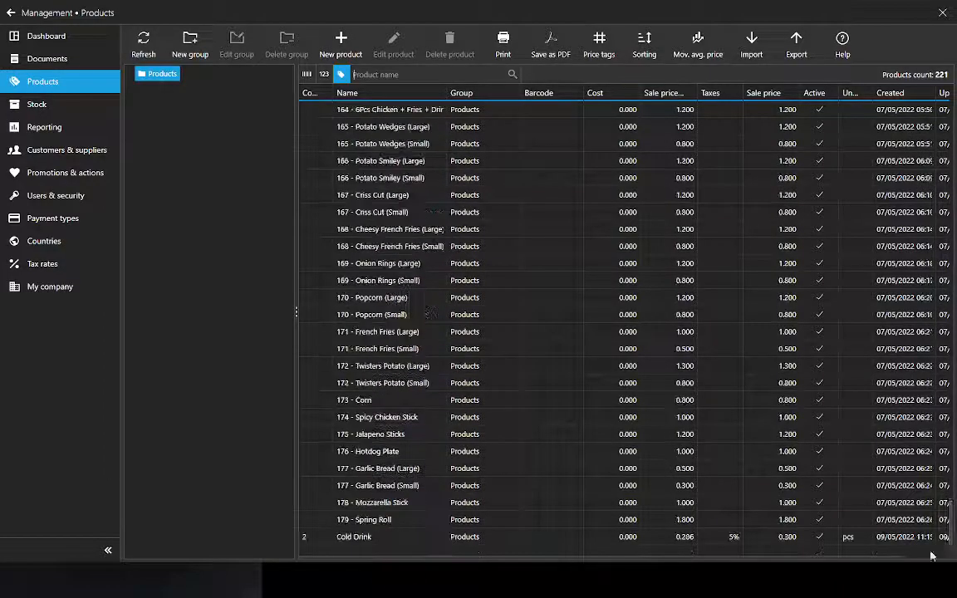
double_click(324, 536)
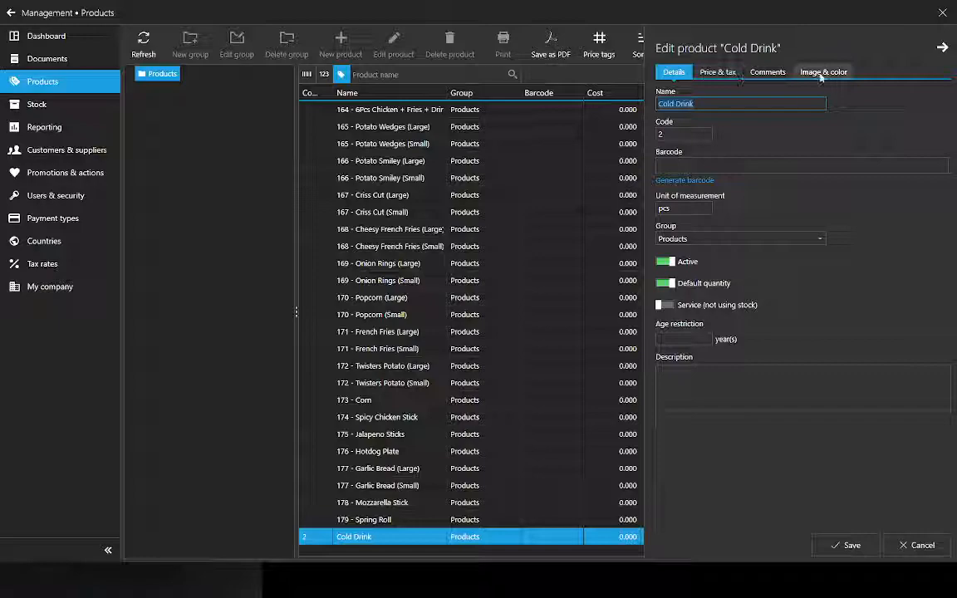
click(707, 238)
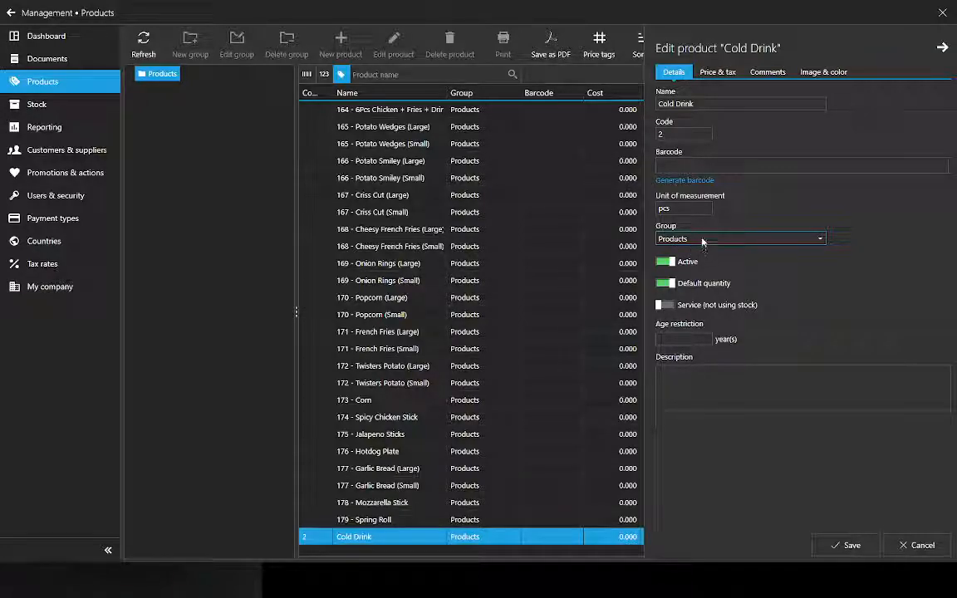
click(694, 103)
click(696, 104)
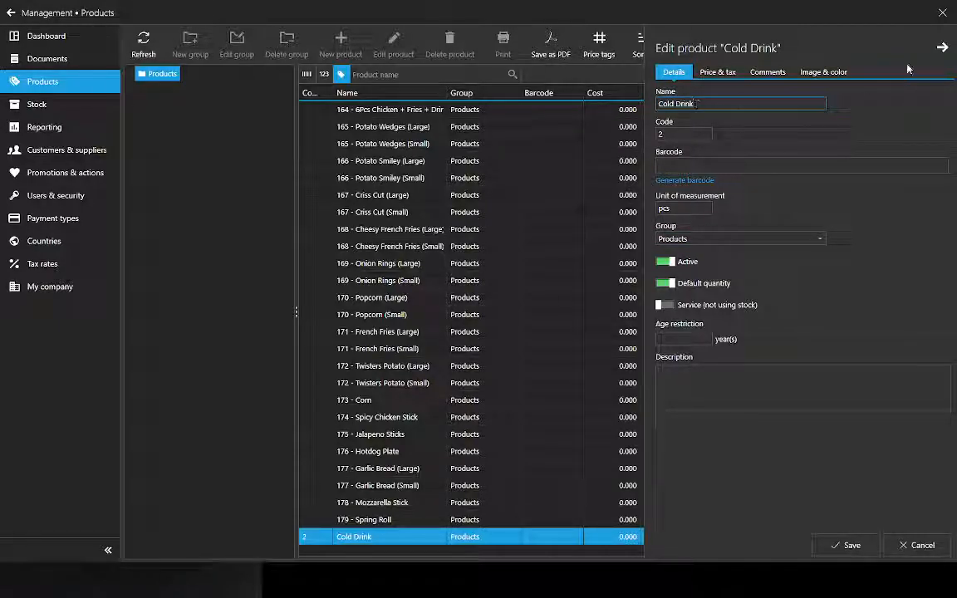
click(942, 47)
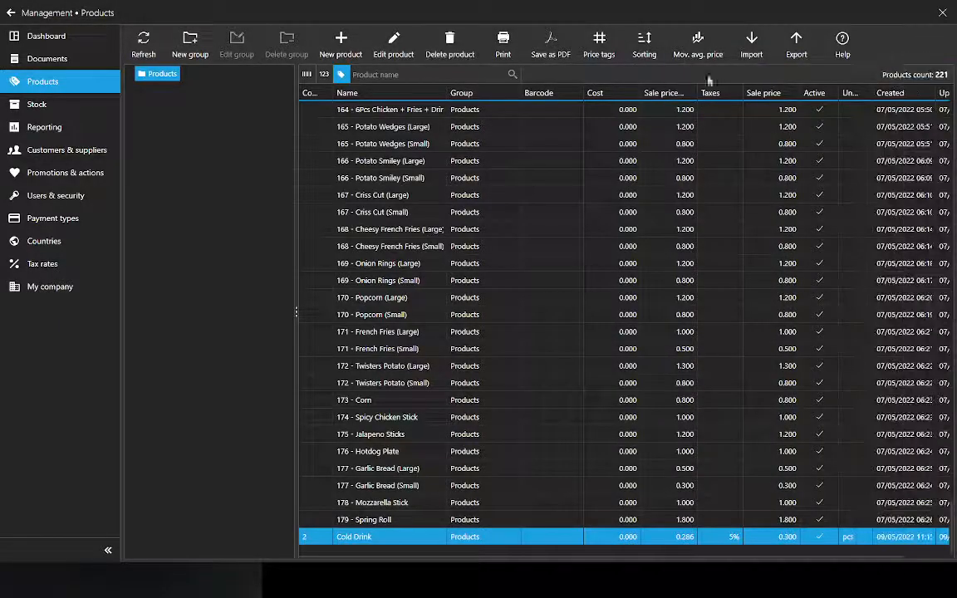
Create a product group named Cold Drinks under Products and save it
click(189, 41)
text(Co)
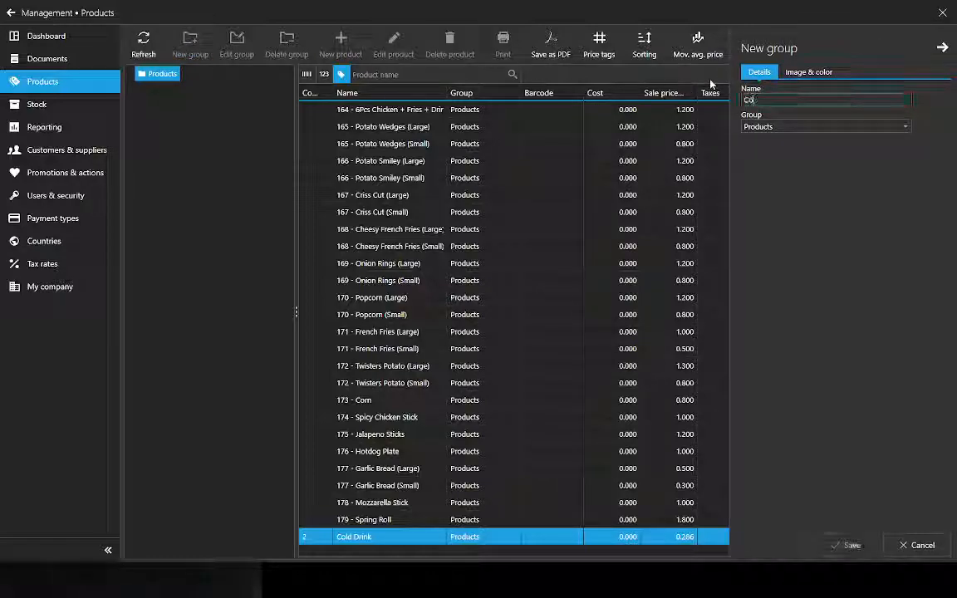
text(ld Drinks)
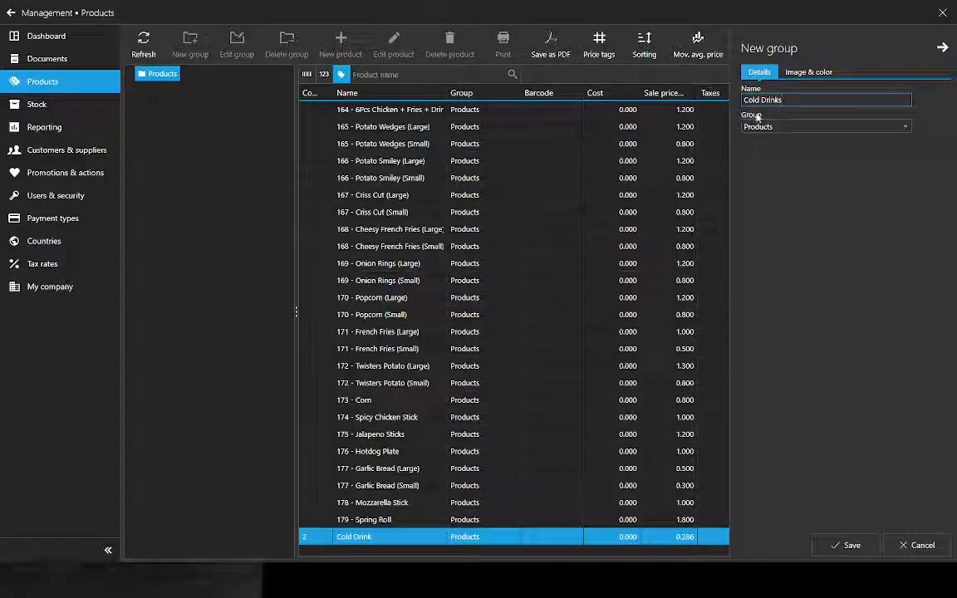
key(Tab)
click(848, 545)
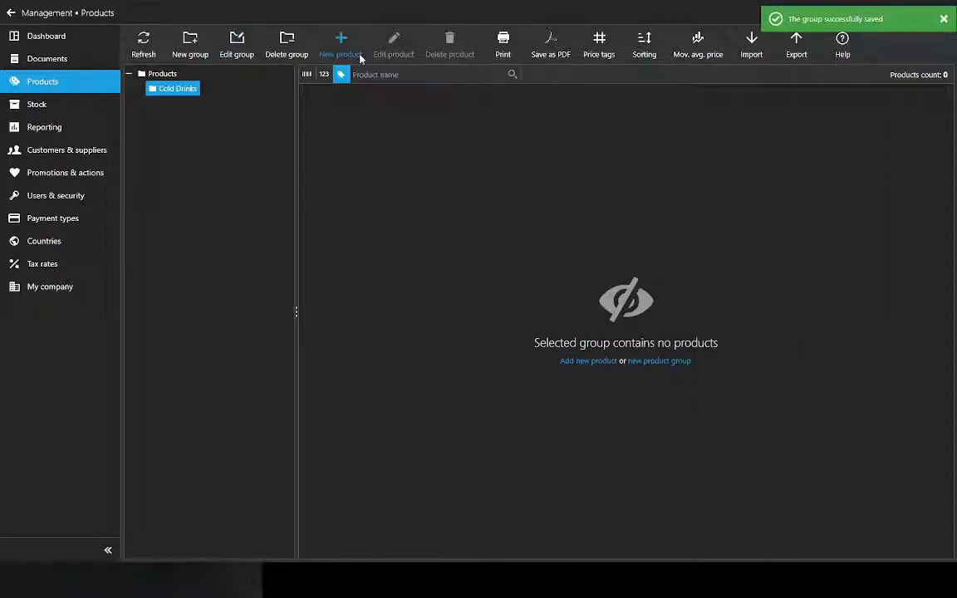
Assign the Cold Drink product to the Cold Drinks group and save it
click(163, 75)
scroll(324, 226, down, 5)
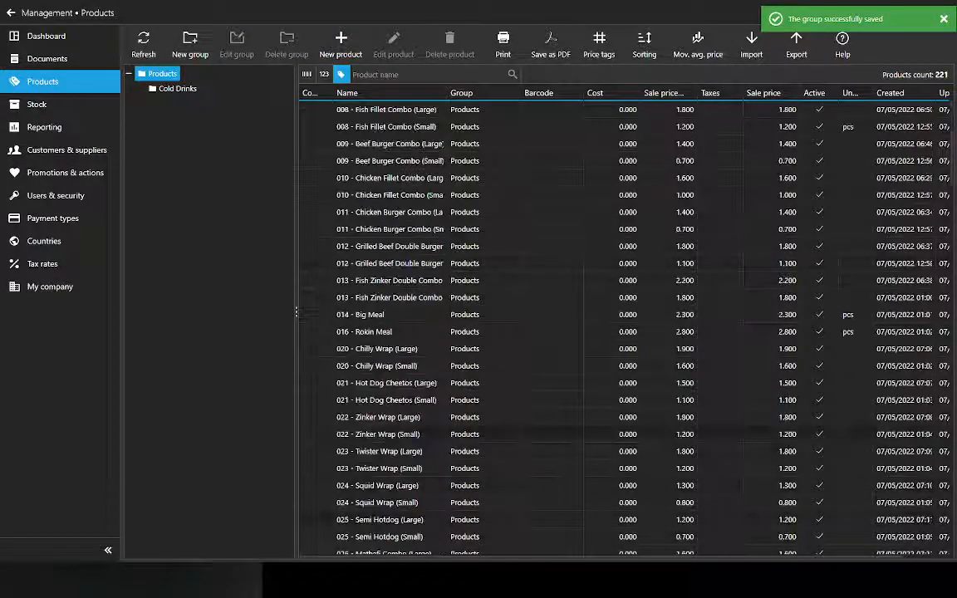
drag(952, 176, 942, 557)
double_click(348, 537)
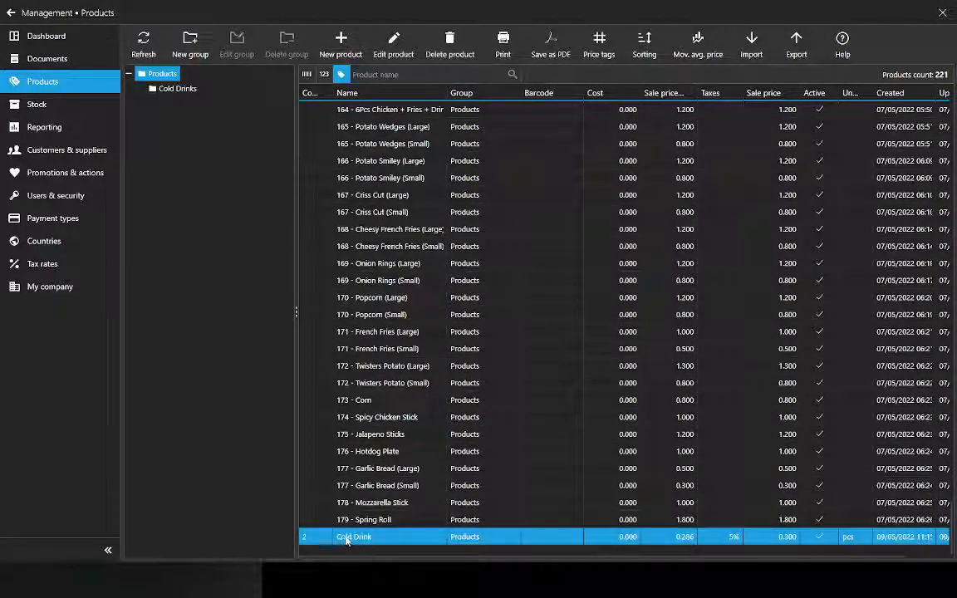
click(705, 239)
click(704, 264)
click(849, 545)
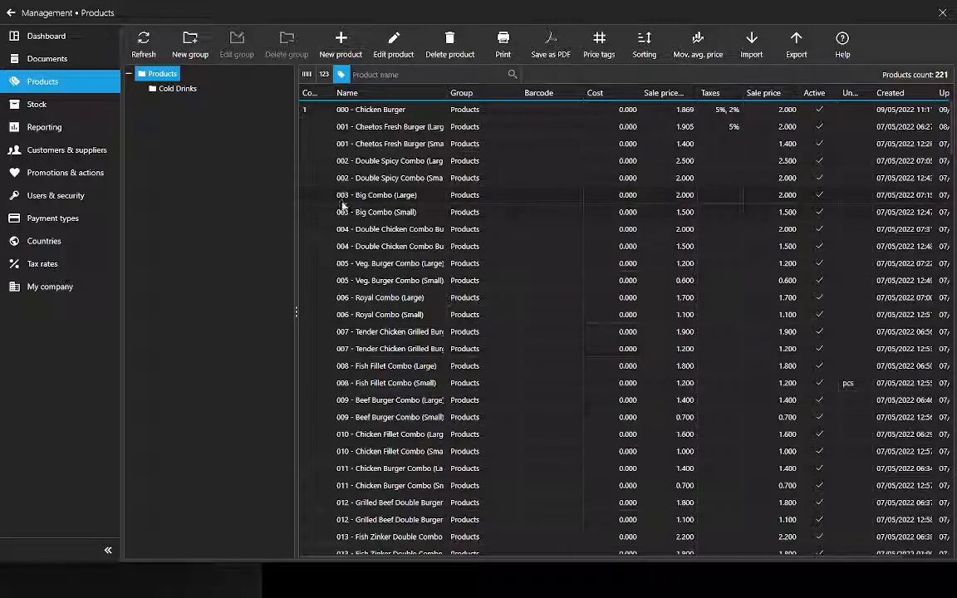
Compare the large and small 003 - Big Combo entries in the product list, closing management when done
click(345, 196)
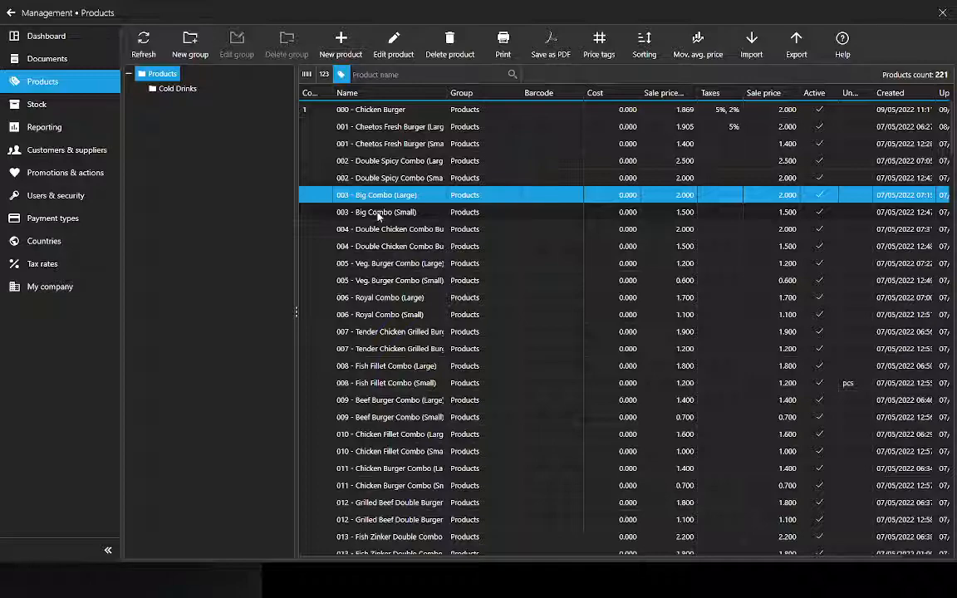
click(339, 213)
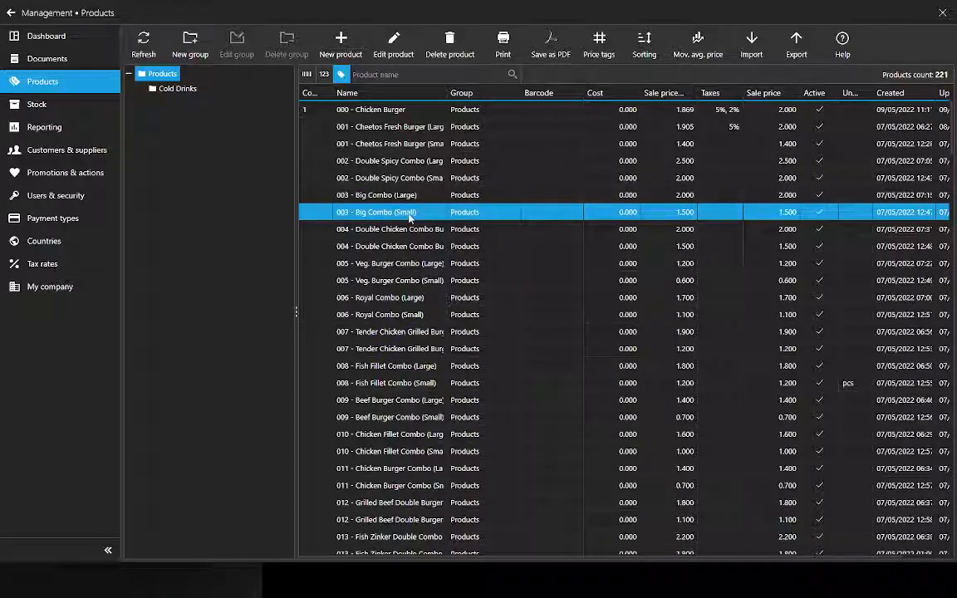
click(407, 196)
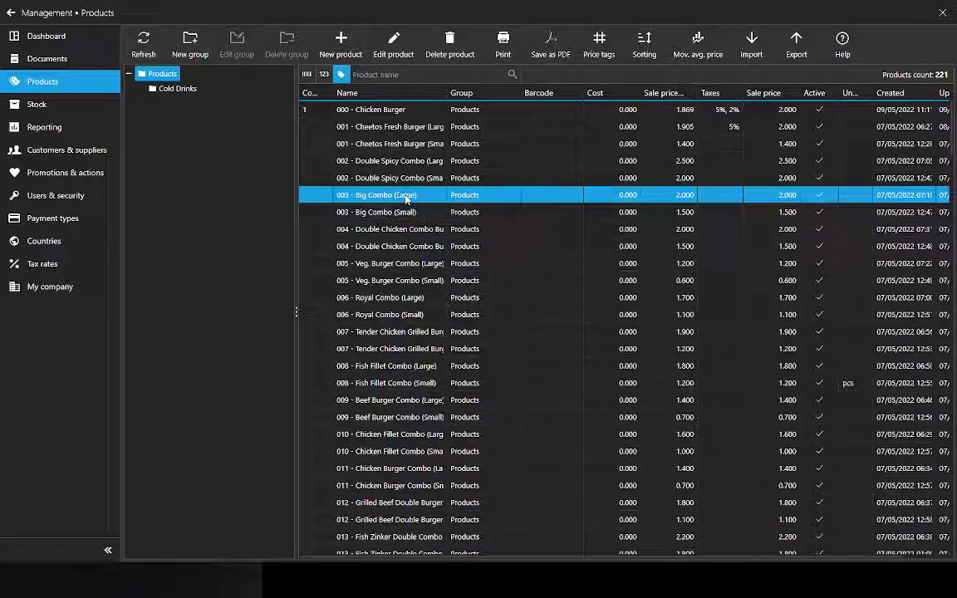
click(407, 214)
click(407, 196)
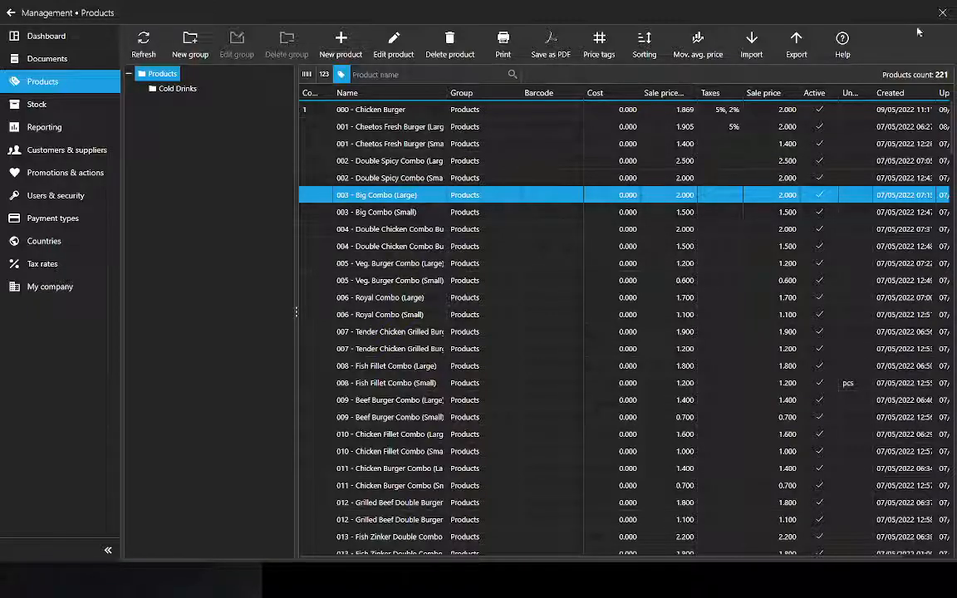
click(942, 13)
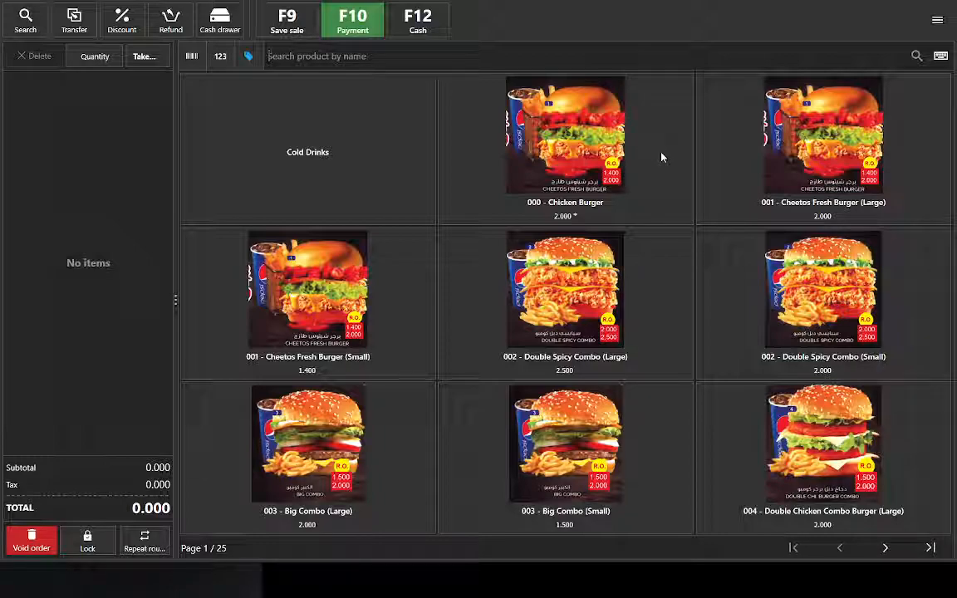
View the sales overview on the management dashboard and return to the sales screen
click(938, 21)
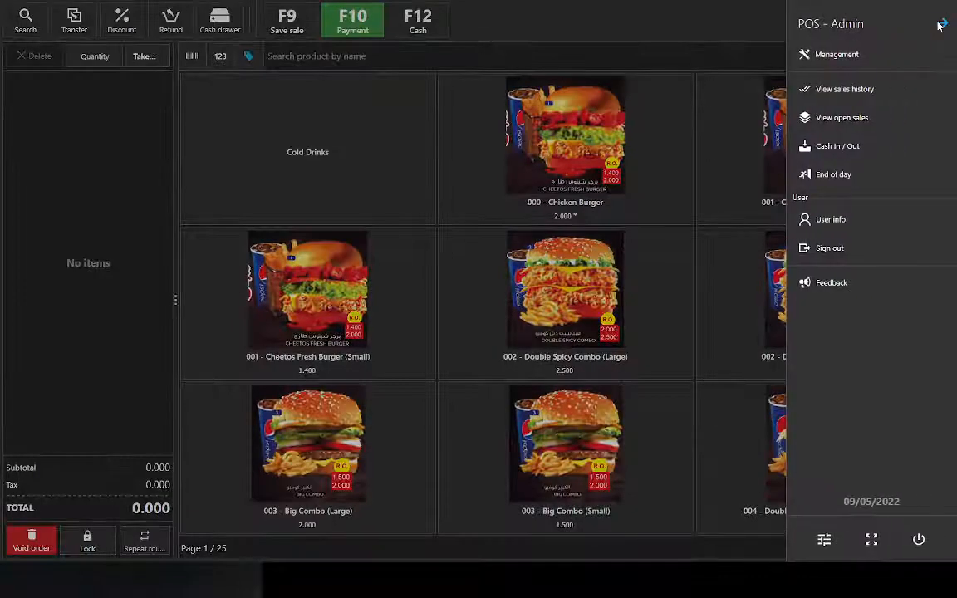
click(714, 33)
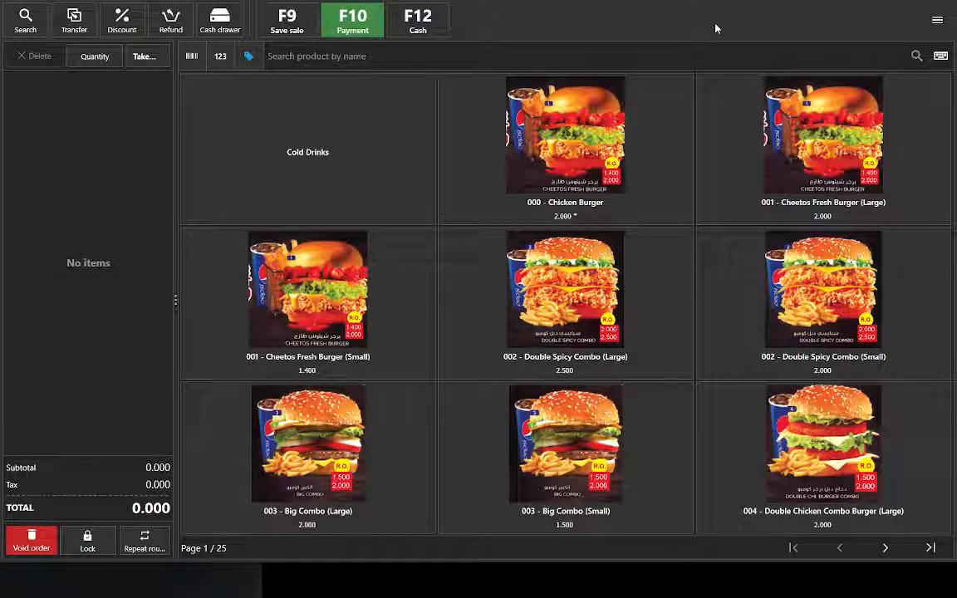
click(937, 20)
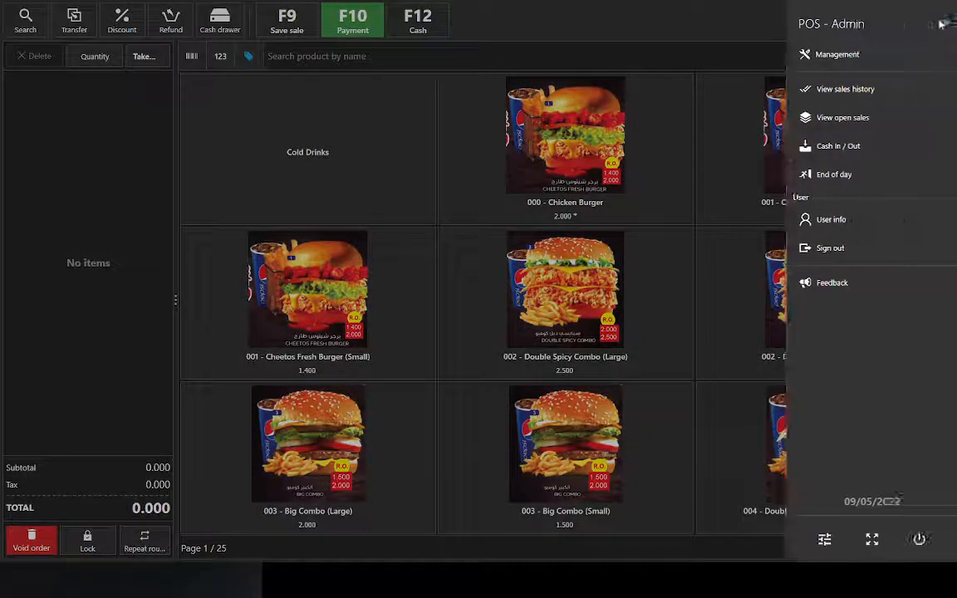
click(841, 60)
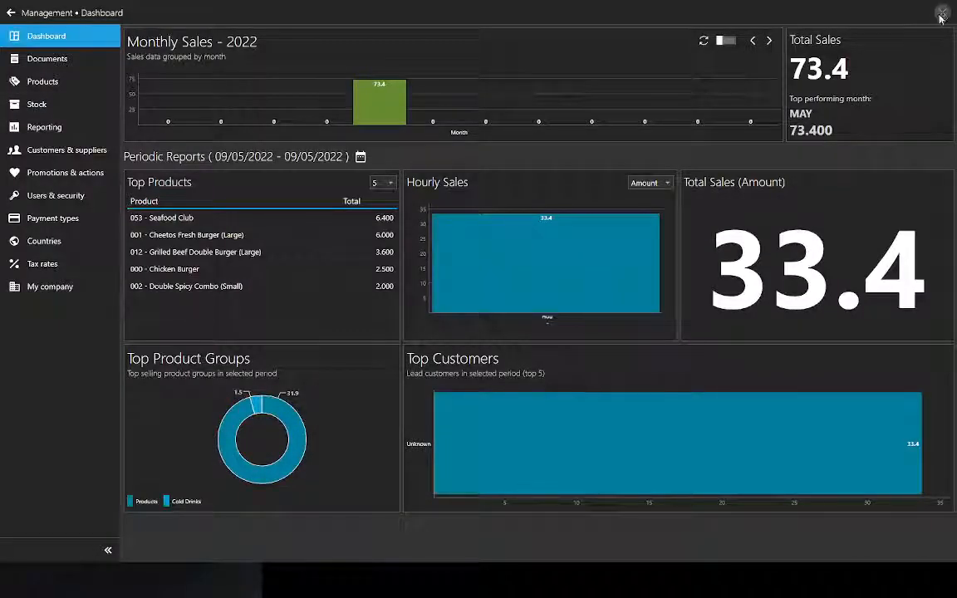
click(941, 15)
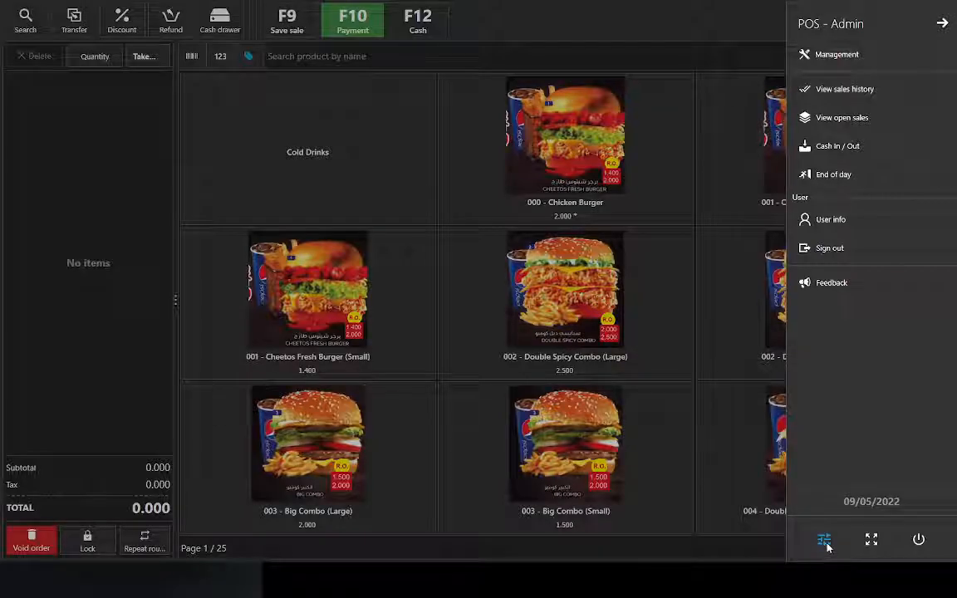
Enable business day selection on application start in the basic settings and save
click(824, 542)
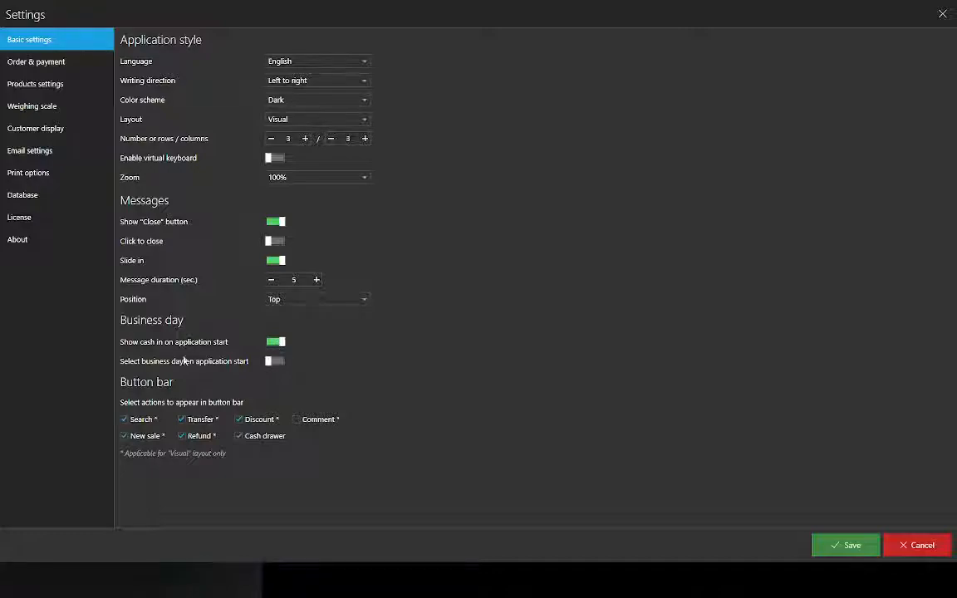
click(267, 362)
click(817, 535)
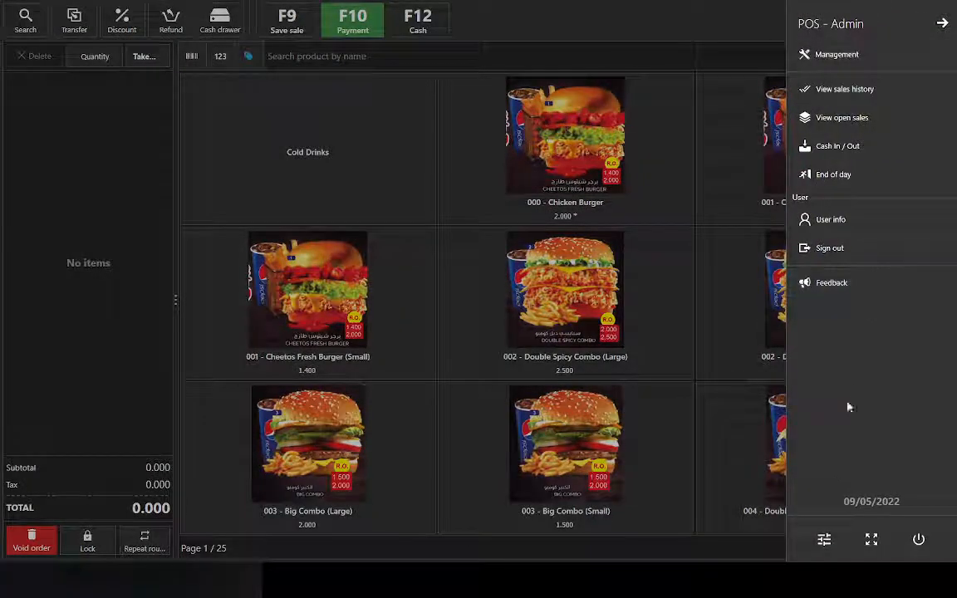
Review the application style options in the basic settings and the order and payment options, leaving them unchanged
click(824, 539)
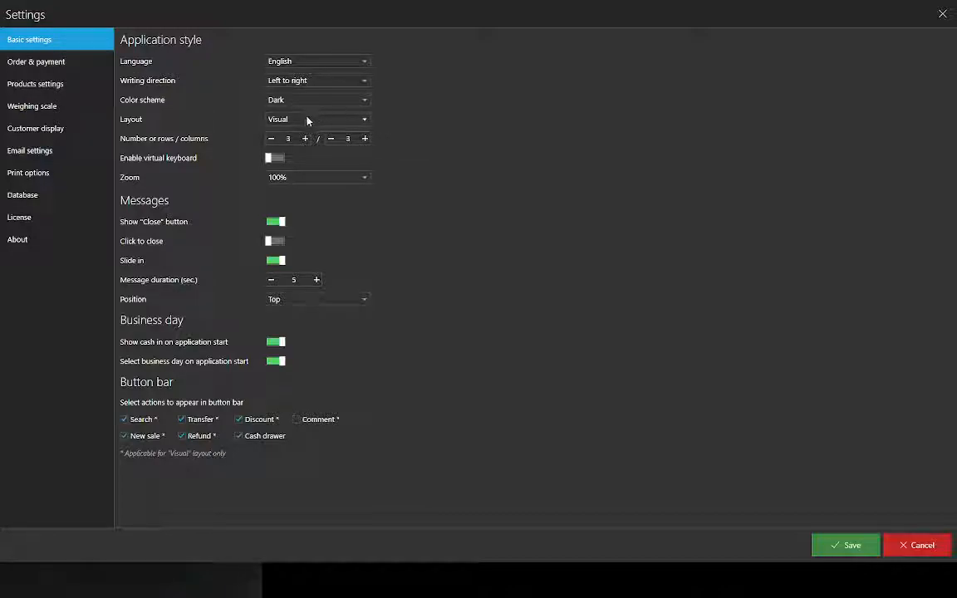
click(841, 548)
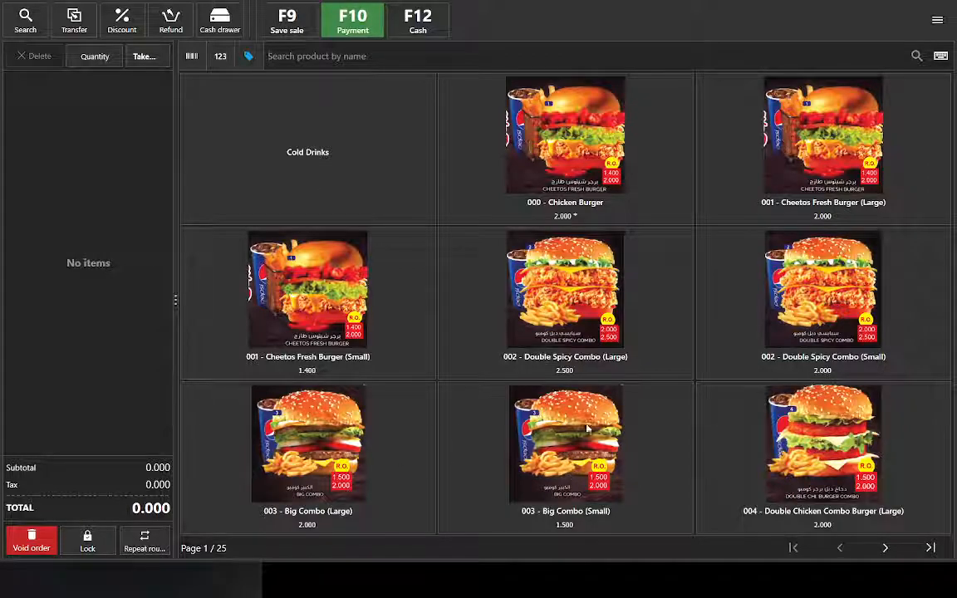
click(936, 19)
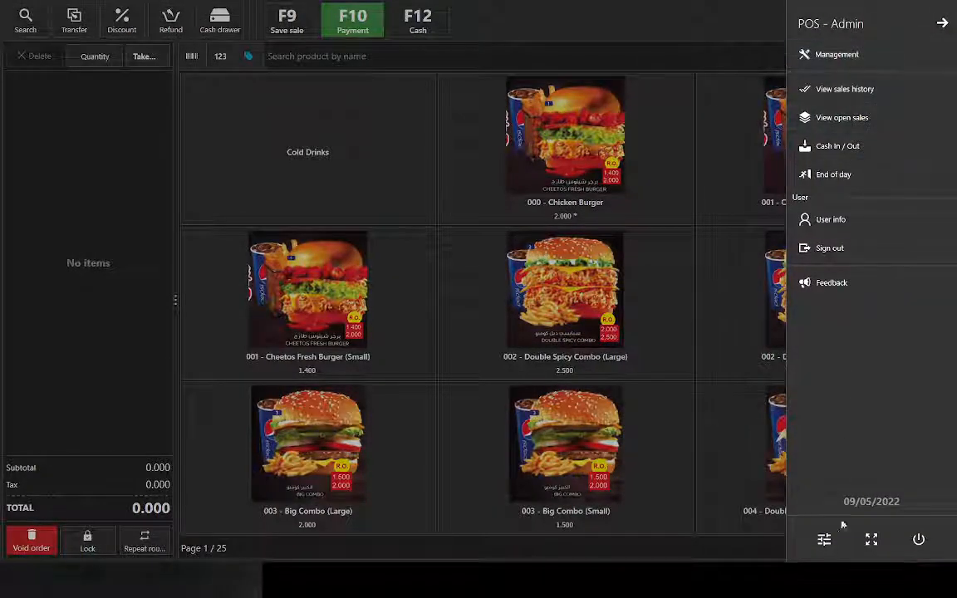
click(824, 539)
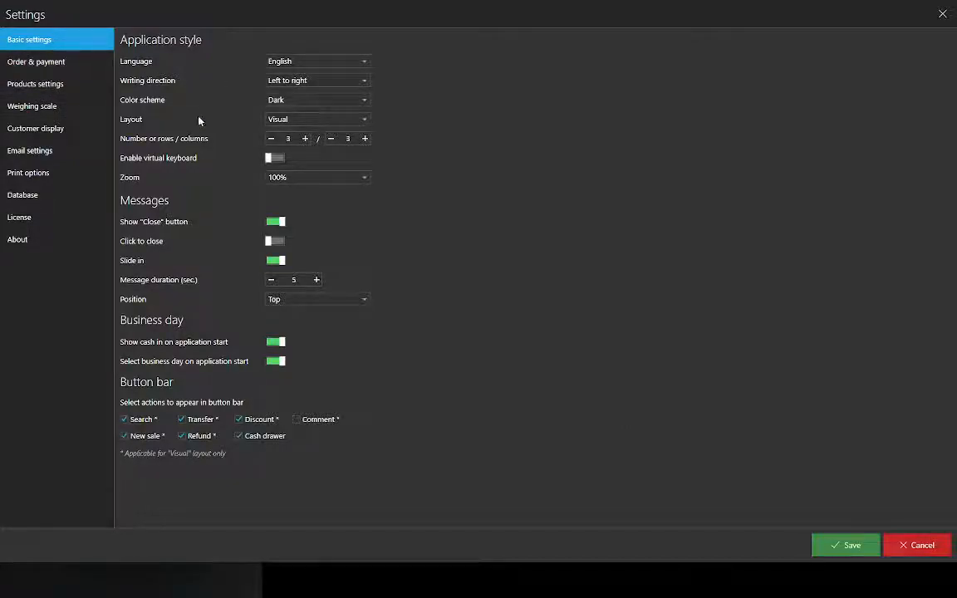
click(25, 68)
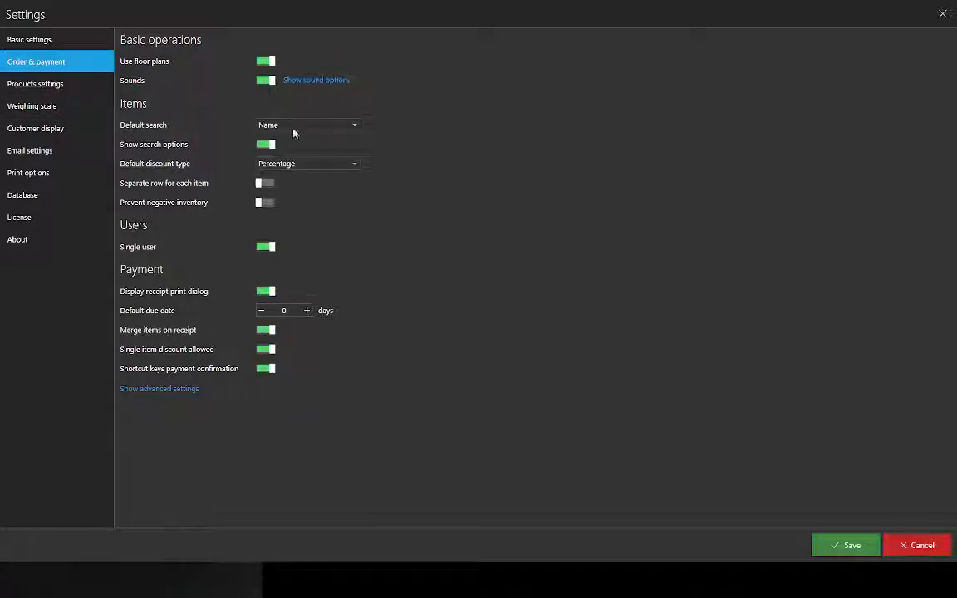
click(897, 539)
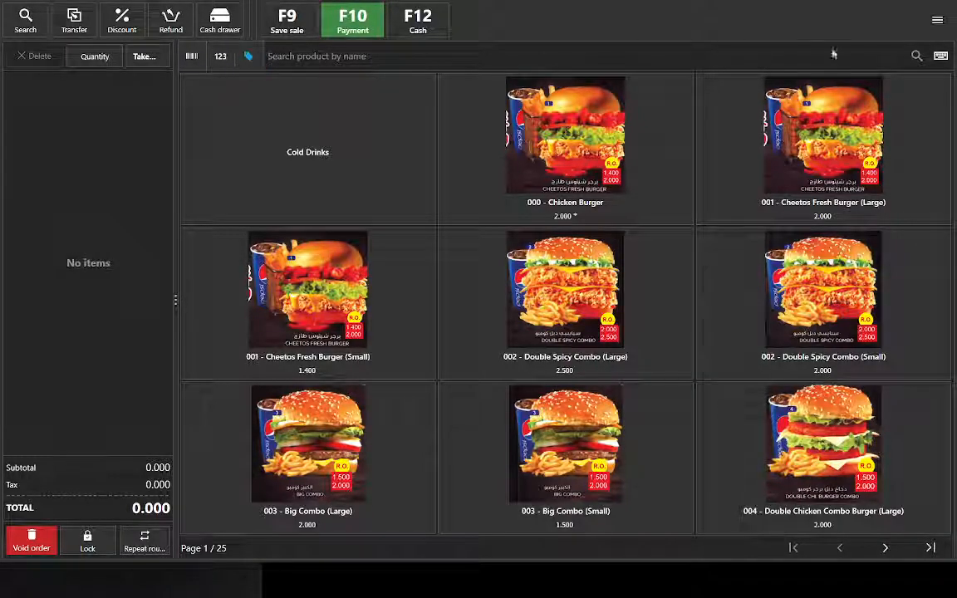
Review the basic, order and payment, and products settings pages, closing the settings with a save
click(937, 19)
click(824, 539)
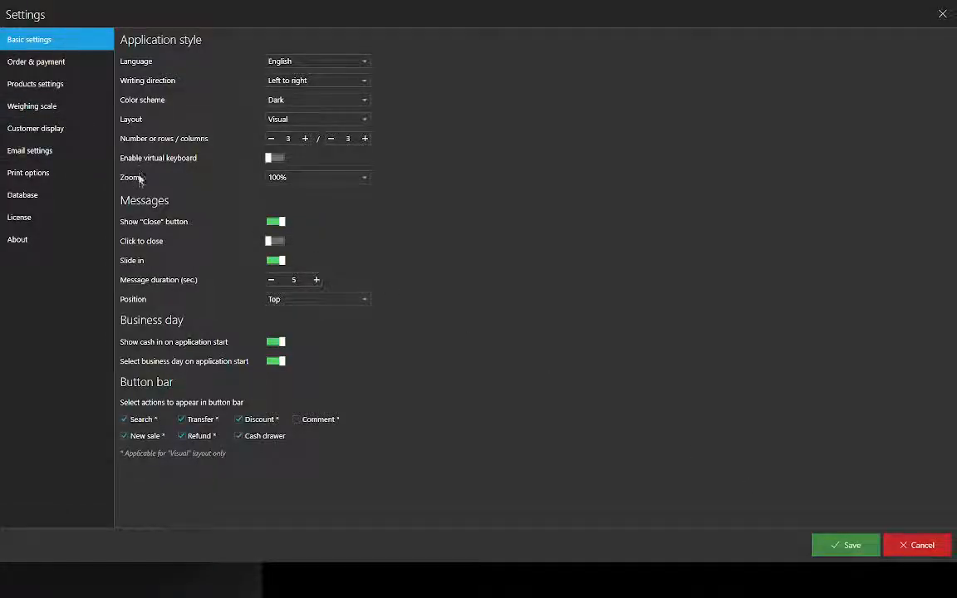
click(52, 63)
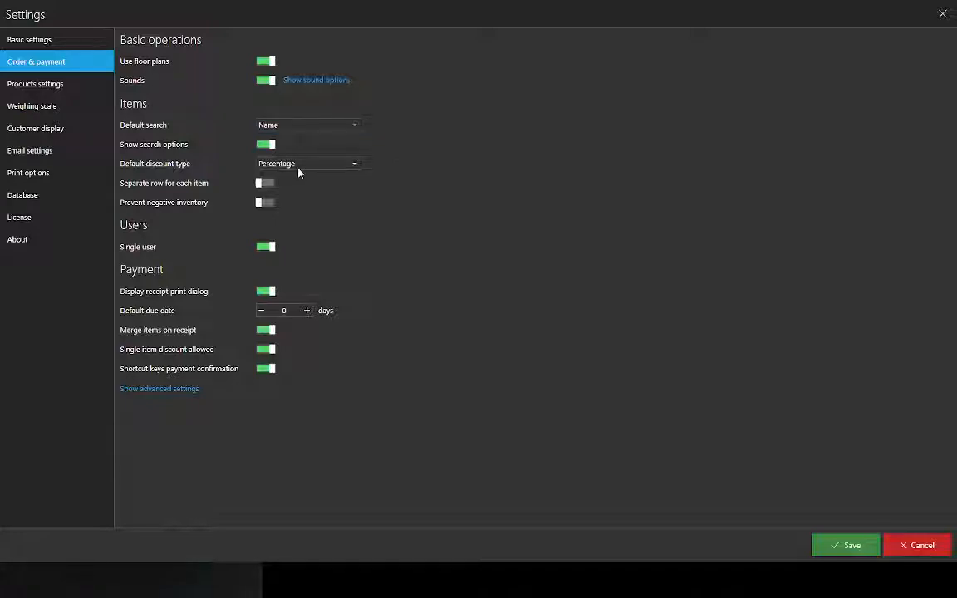
click(49, 86)
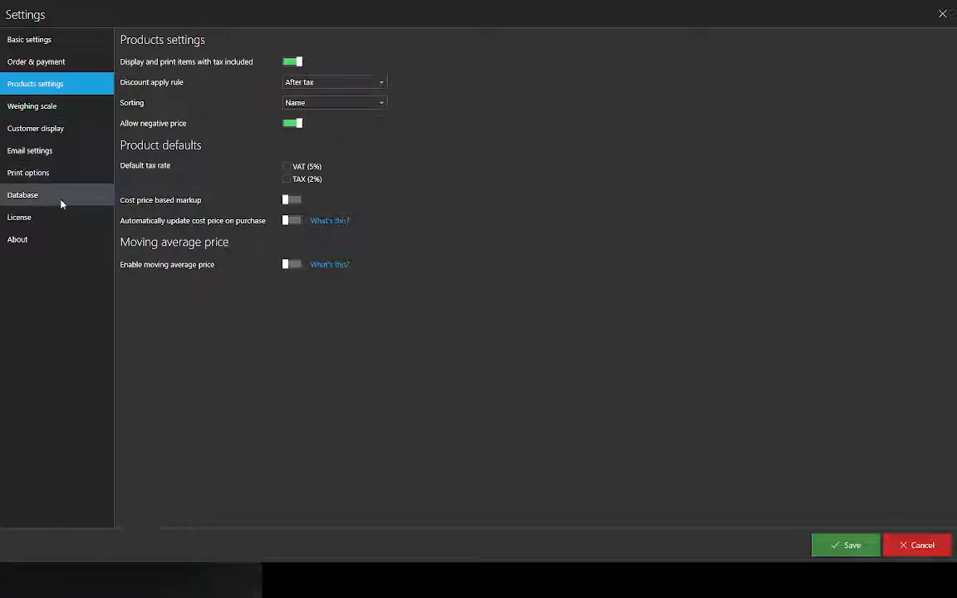
click(847, 545)
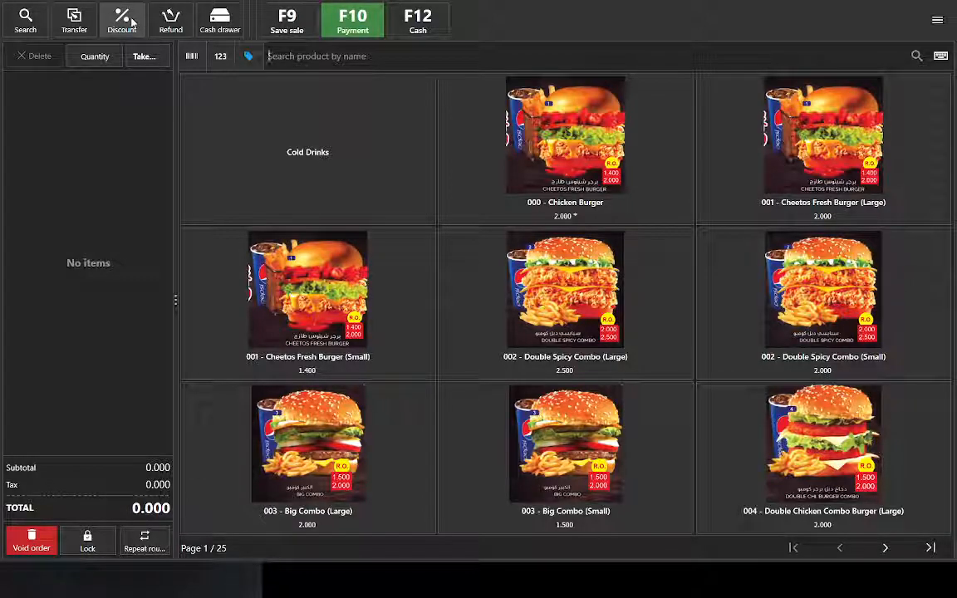
Add a Chicken Burger at price 2 with the Crispy comment, a Cheetos Fresh Burger (Large) and a Double Spicy Combo (Small) to the order
click(466, 141)
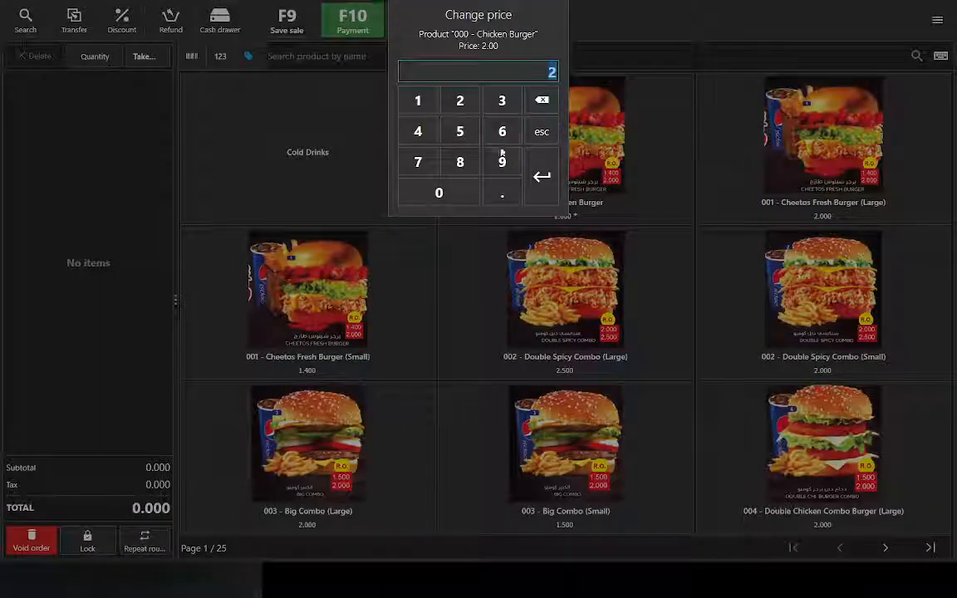
click(541, 177)
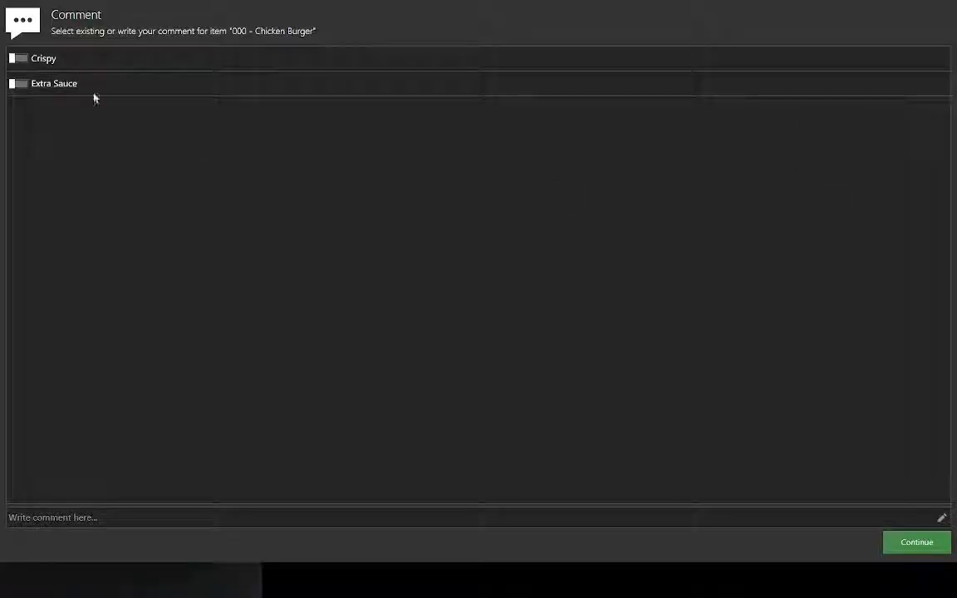
click(33, 58)
click(924, 543)
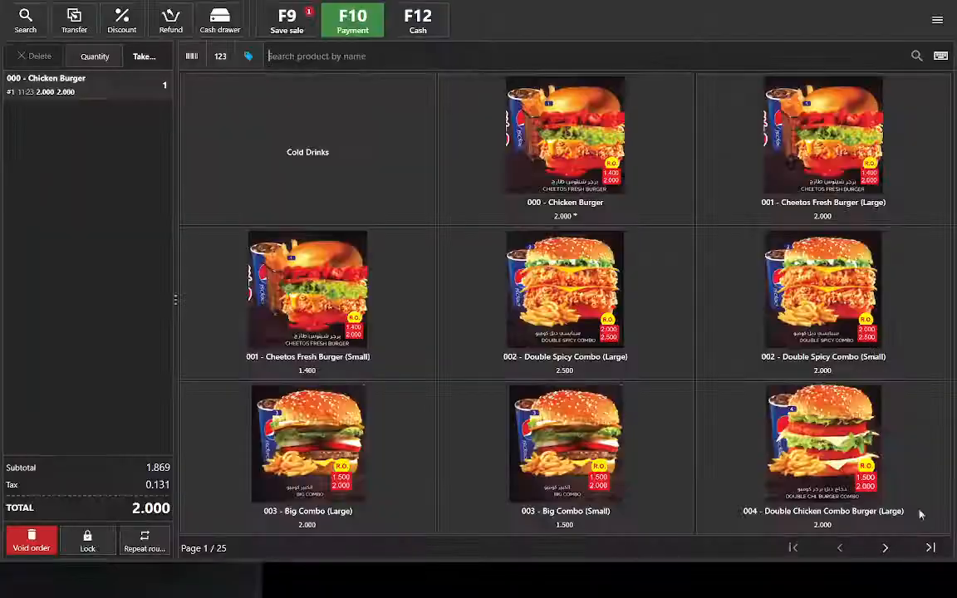
click(752, 121)
click(822, 291)
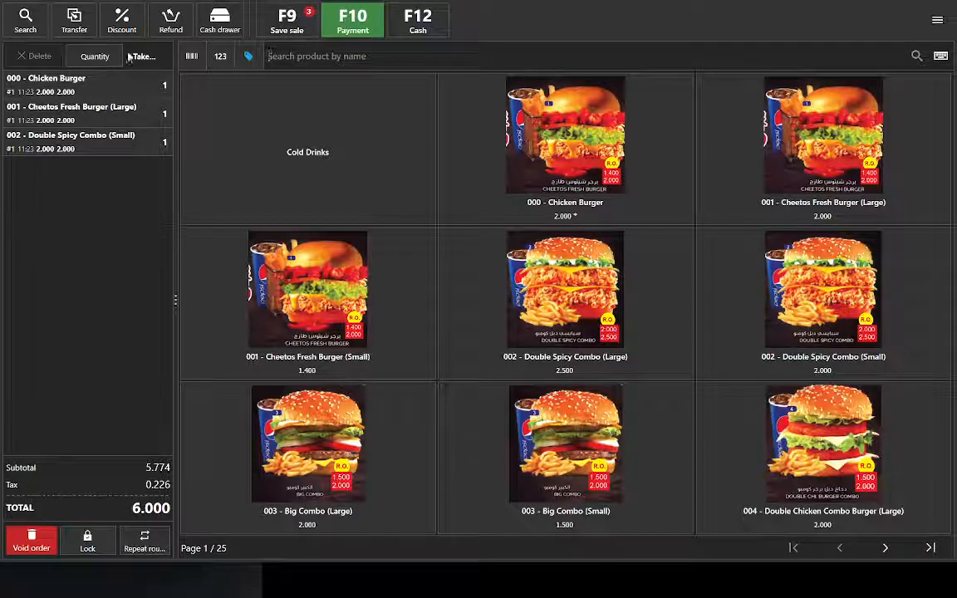
Apply a fixed-amount cart discount of £0.500 to the order
click(123, 21)
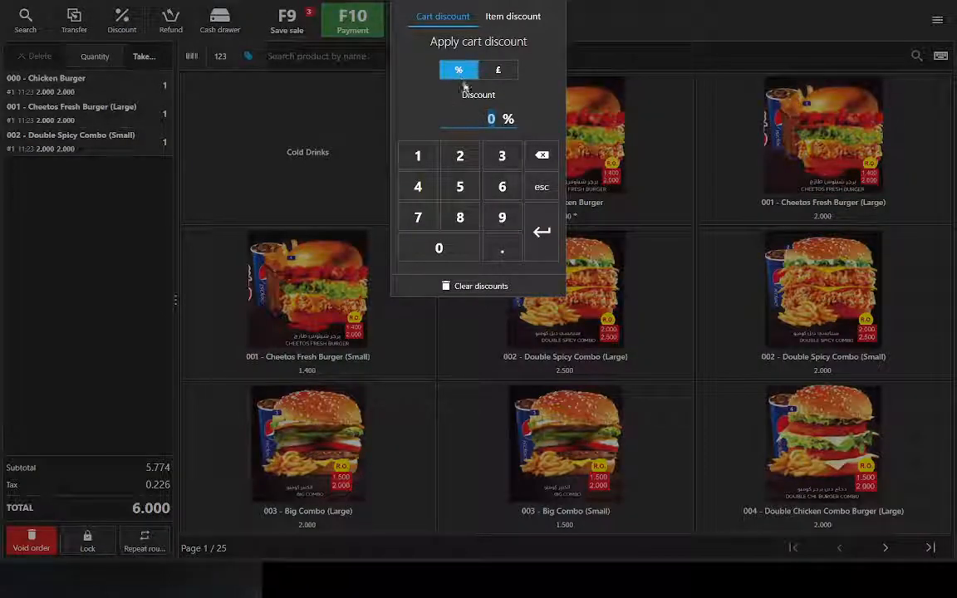
click(499, 23)
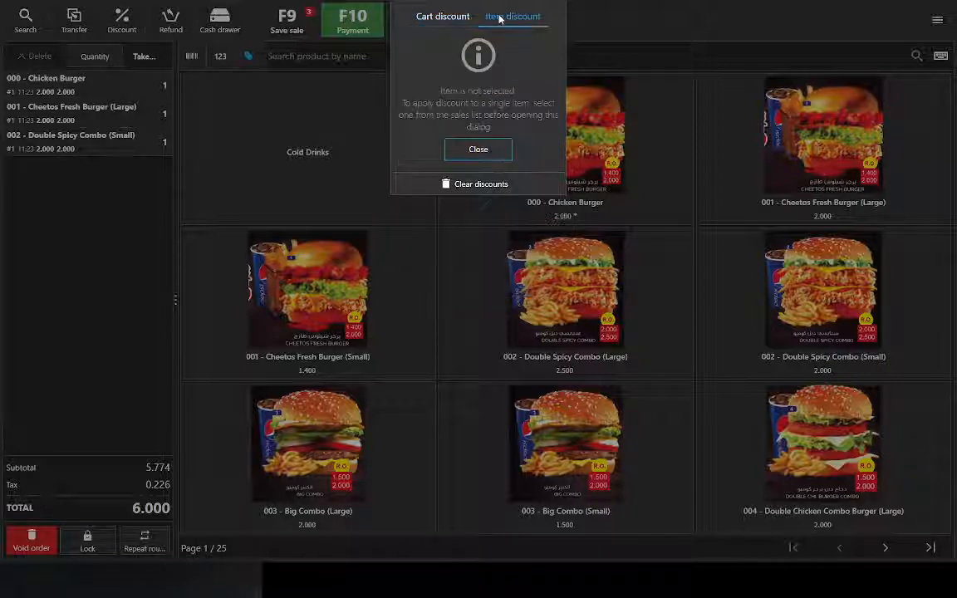
click(453, 22)
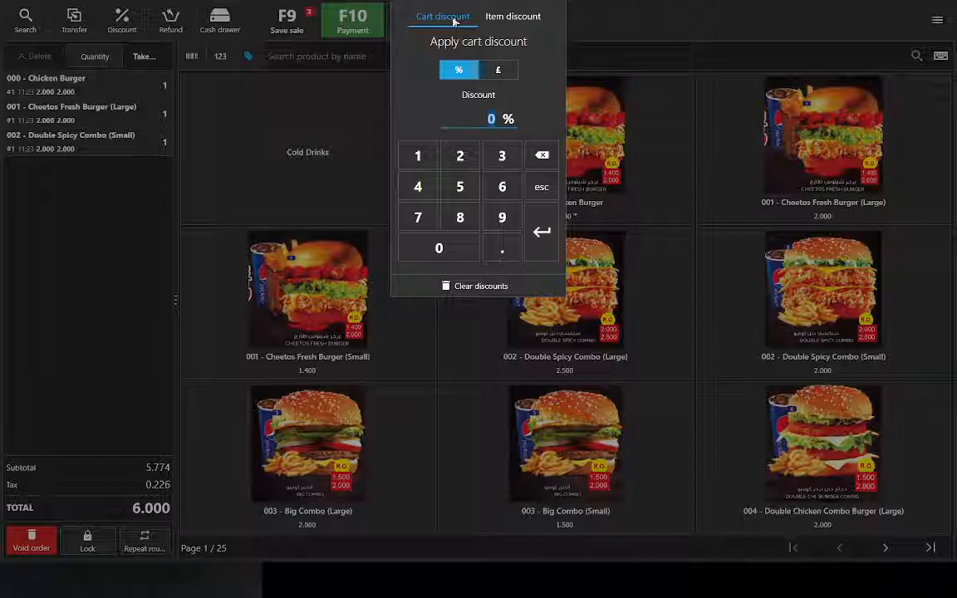
click(497, 70)
text(0.500)
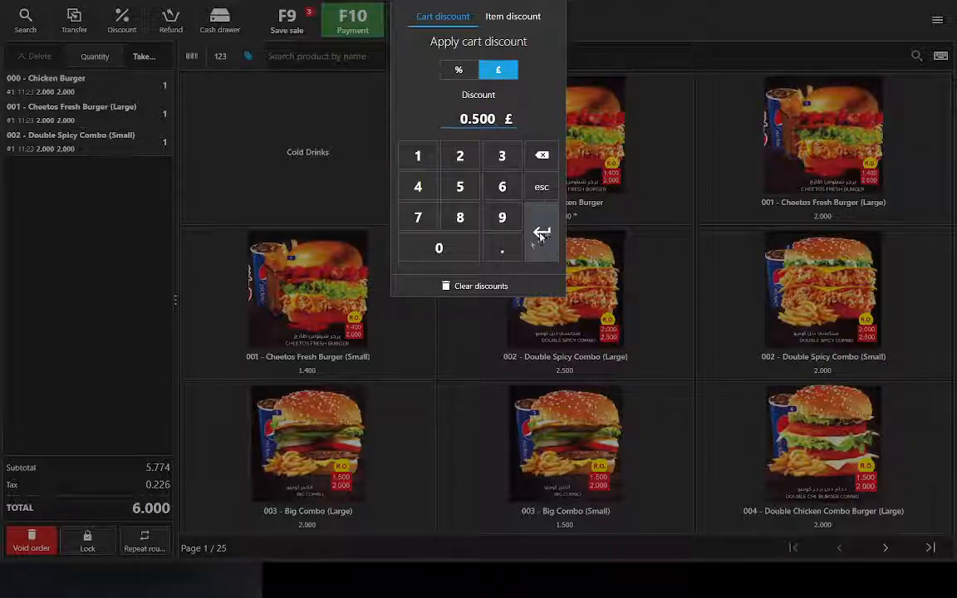
click(541, 233)
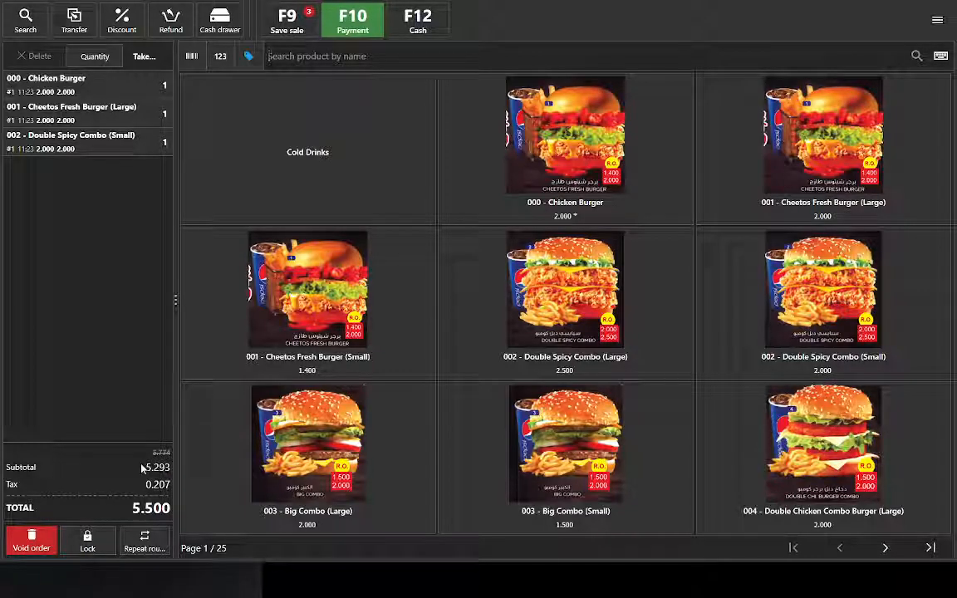
Clear all discounts from the current order
click(123, 25)
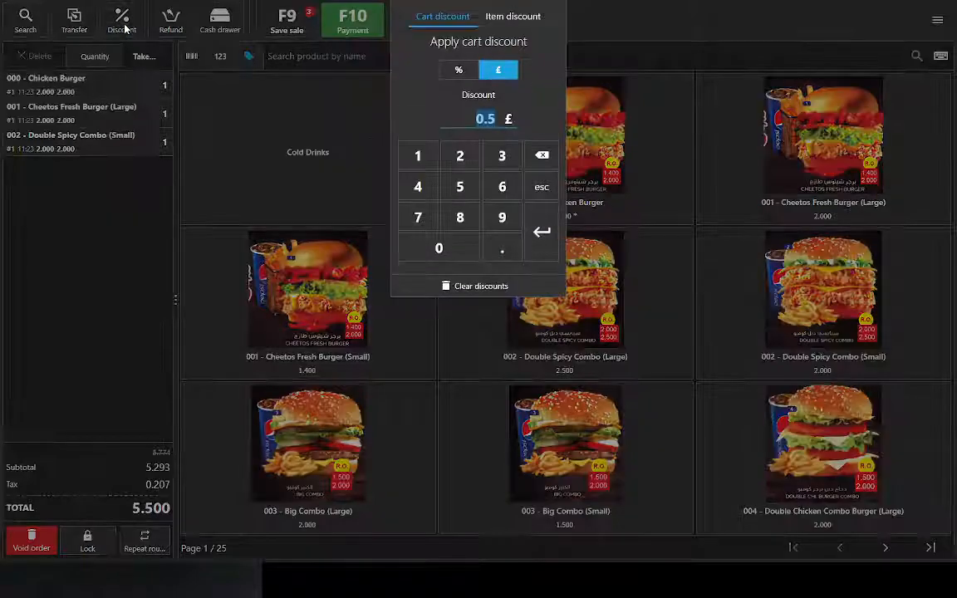
click(486, 288)
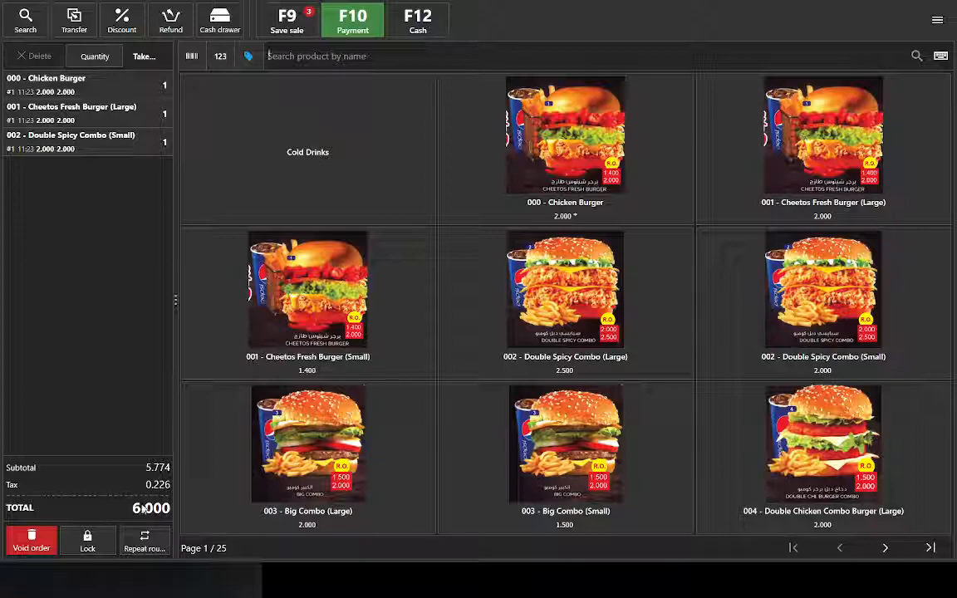